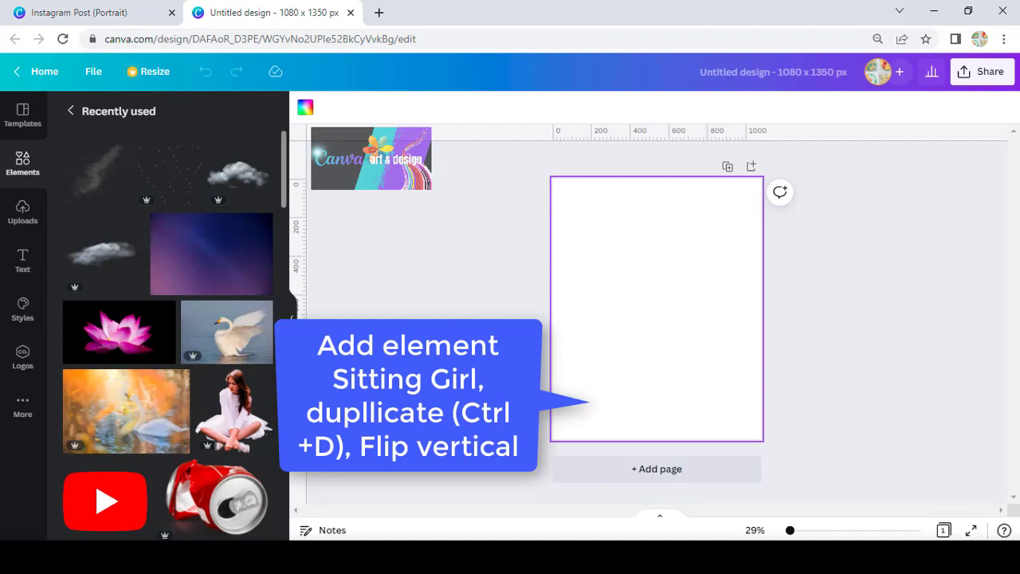
- Add the sitting girl image to the page, scale it down to roughly half size and centre it on the page
{"action": "left_click", "coordinate": [241, 417]}
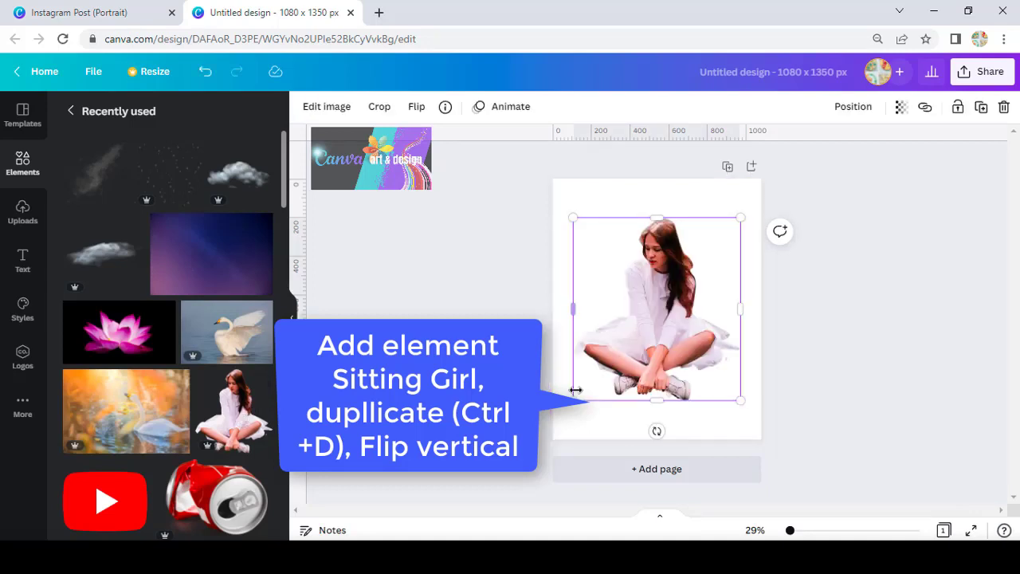
{"action": "left_click_drag", "start_coordinate": [574, 397], "coordinate": [648, 318]}
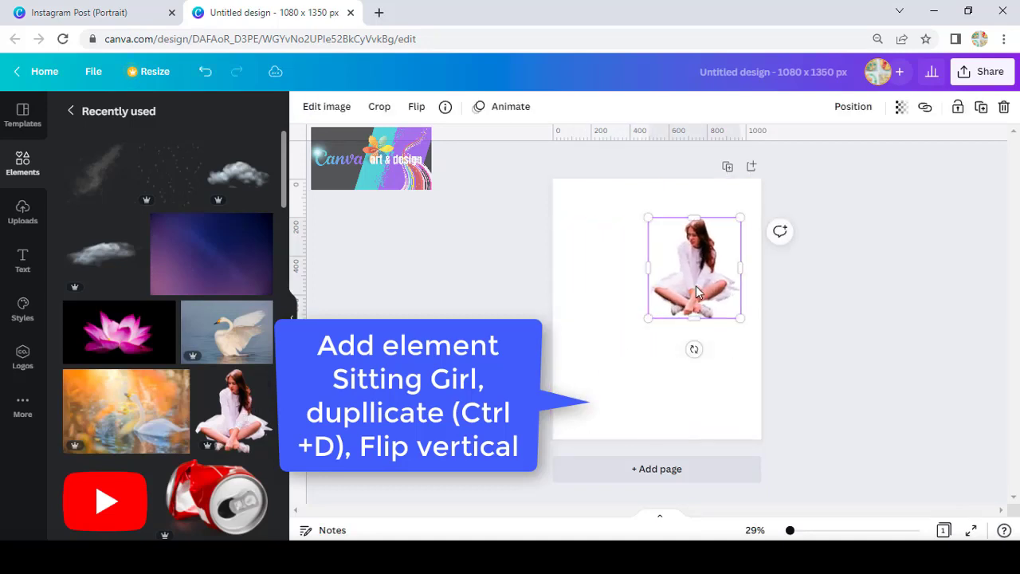
{"action": "left_click_drag", "start_coordinate": [696, 292], "coordinate": [659, 324]}
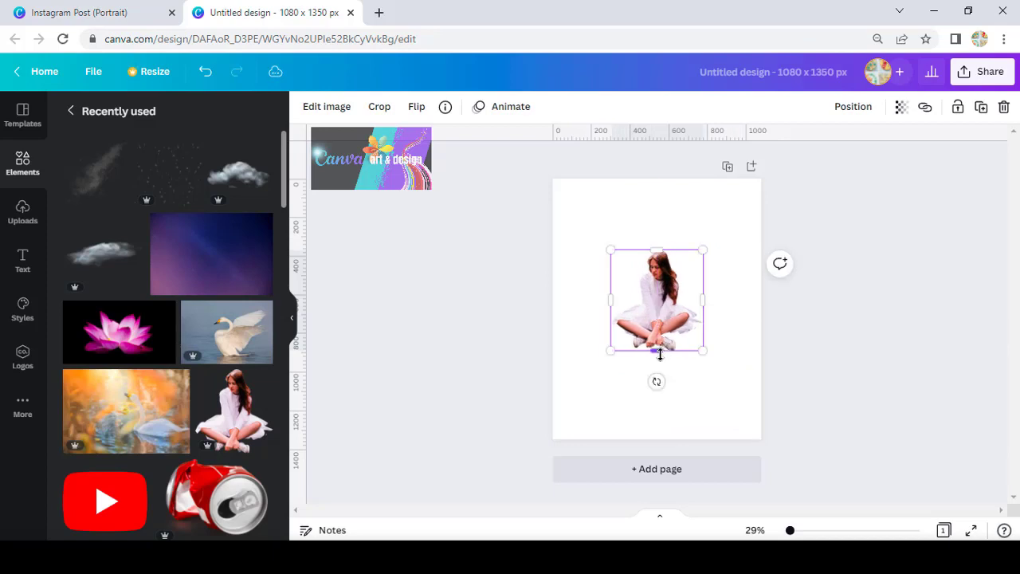
{"action": "left_click", "coordinate": [333, 109]}
{"action": "double_click", "coordinate": [677, 285]}
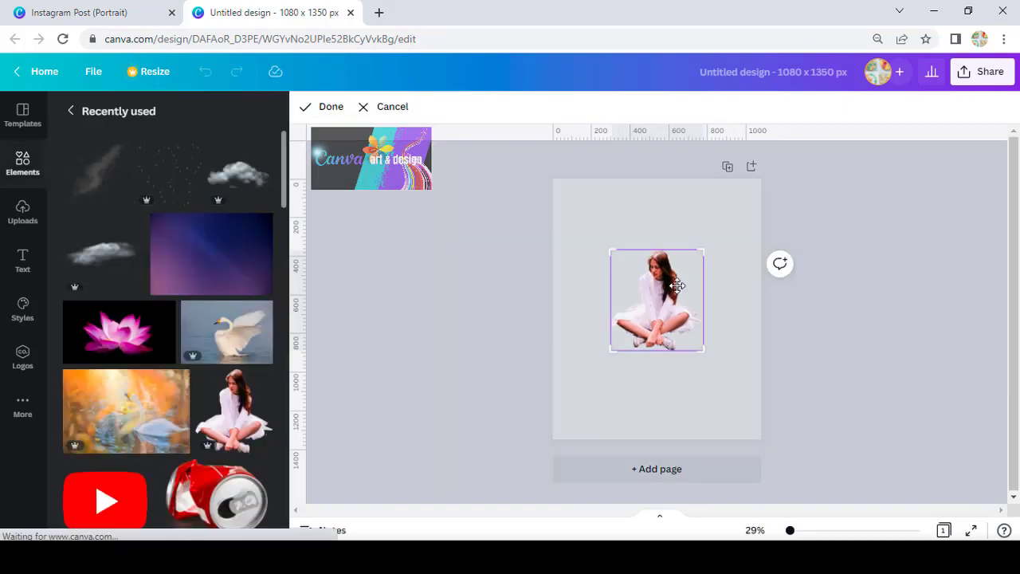
{"action": "left_click", "coordinate": [763, 310]}
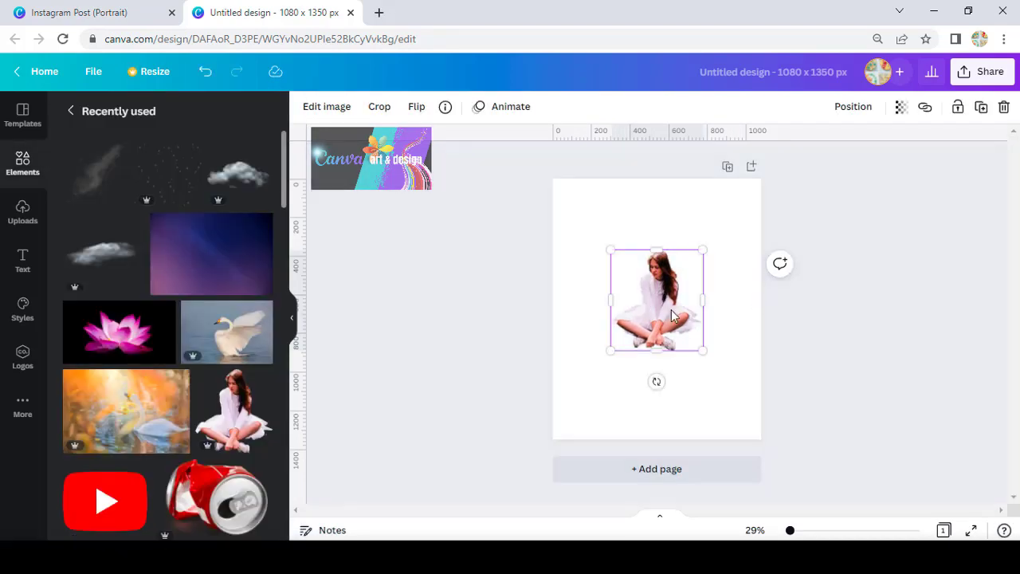
- Copy and paste the sitting girl image and flip the copy vertically
{"action": "right_click", "coordinate": [671, 310]}
{"action": "left_click", "coordinate": [698, 278]}
{"action": "right_click", "coordinate": [701, 291]}
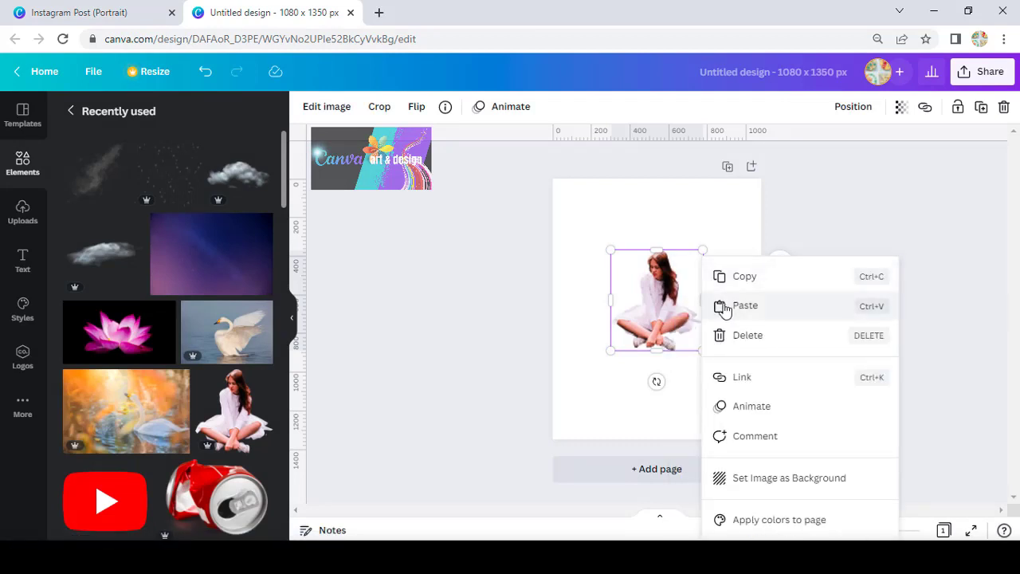
{"action": "left_click", "coordinate": [714, 306]}
{"action": "left_click_drag", "start_coordinate": [668, 306], "coordinate": [668, 319]}
{"action": "left_click", "coordinate": [418, 109]}
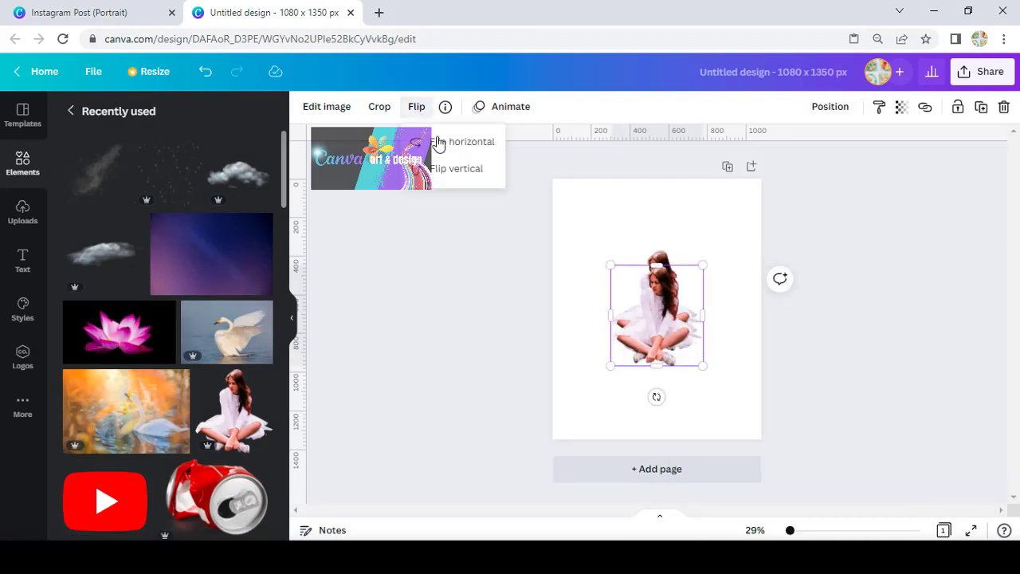
{"action": "left_click", "coordinate": [456, 169]}
- Crop the empty margin at the feet of both girl images and place the flipped copy just below the original
{"action": "left_click_drag", "start_coordinate": [659, 265], "coordinate": [660, 279]}
{"action": "left_click_drag", "start_coordinate": [667, 324], "coordinate": [599, 383]}
{"action": "left_click", "coordinate": [671, 346]}
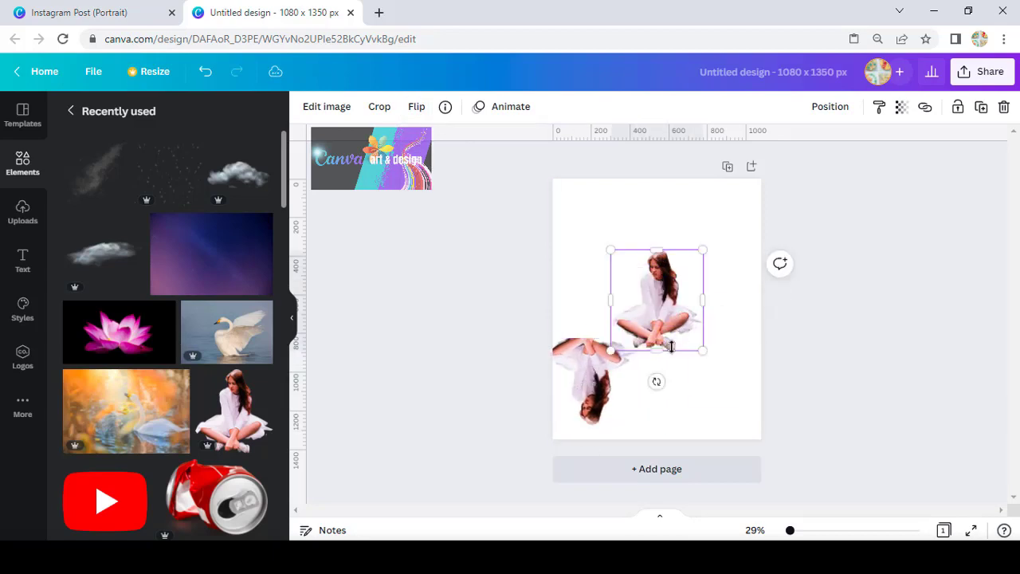
{"action": "left_click_drag", "start_coordinate": [656, 344], "coordinate": [657, 339]}
{"action": "left_click_drag", "start_coordinate": [603, 373], "coordinate": [646, 377]}
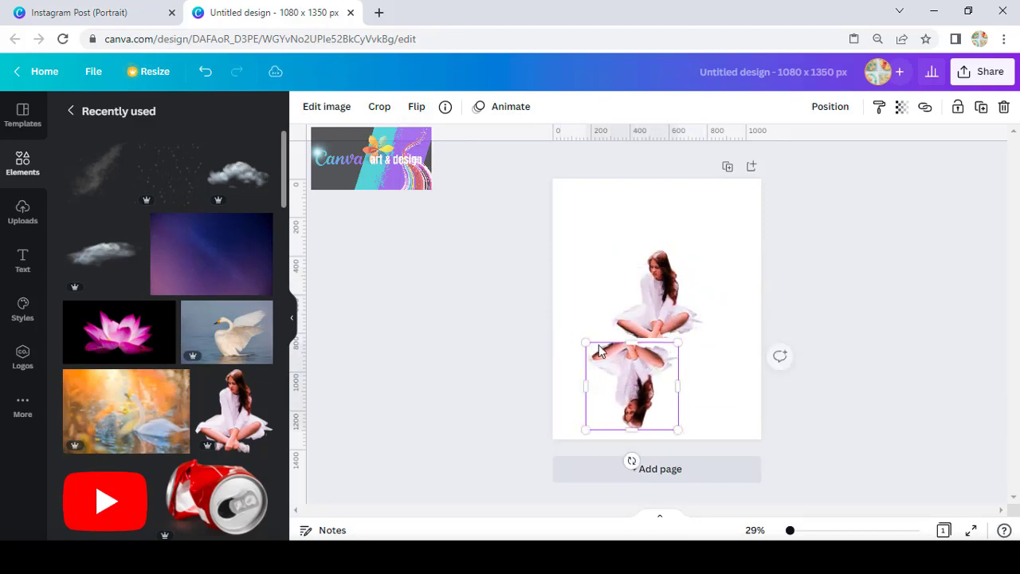
- Apply the Minced slice effect to the flipped girl image with 12 slices and an offset of 0.08
{"action": "left_click", "coordinate": [306, 108]}
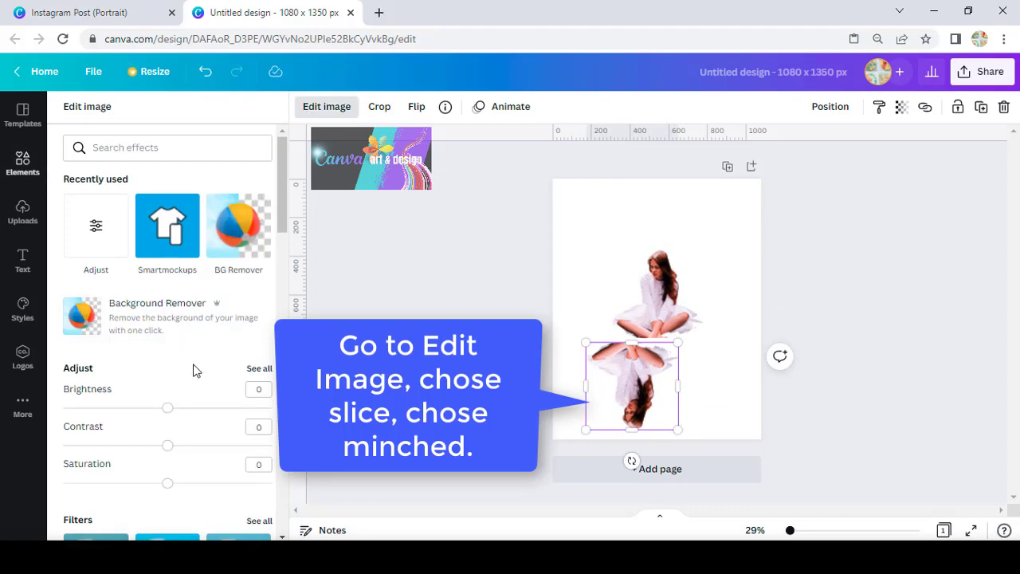
{"action": "scroll", "coordinate": [193, 370], "scroll_direction": "down", "scroll_amount": 8}
{"action": "scroll", "coordinate": [193, 370], "scroll_direction": "down", "scroll_amount": 5}
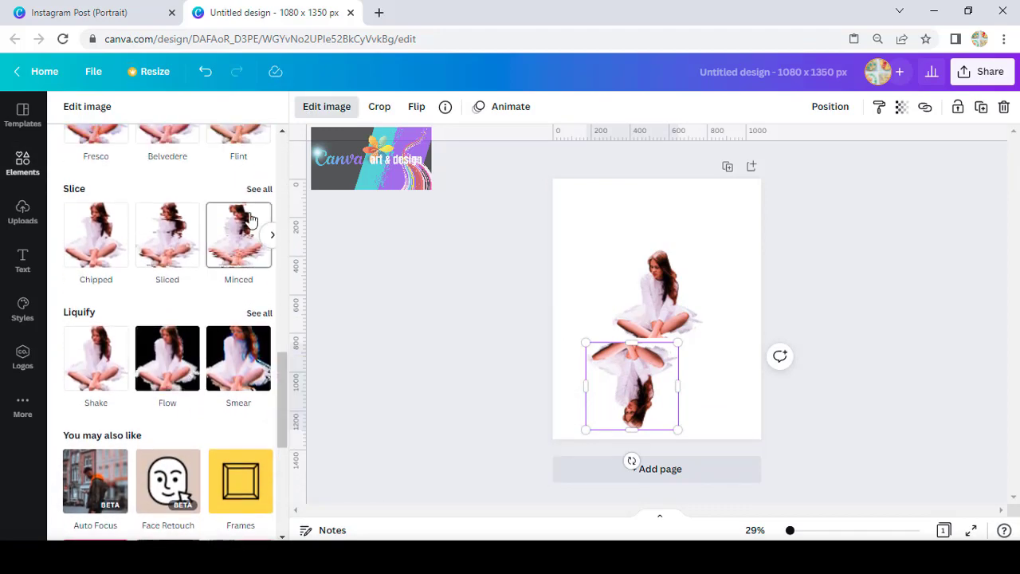
{"action": "left_click", "coordinate": [237, 255]}
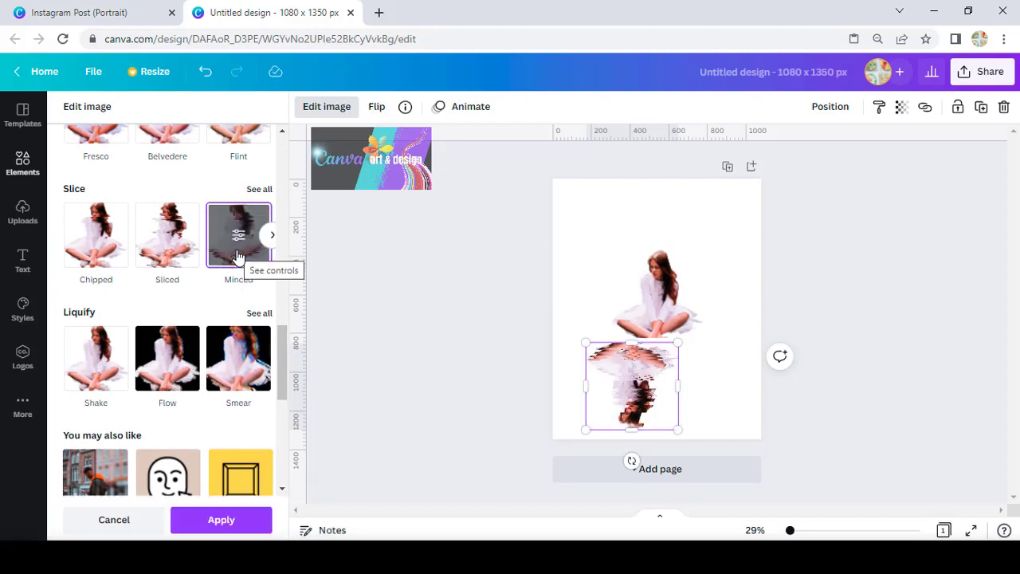
{"action": "left_click", "coordinate": [239, 234]}
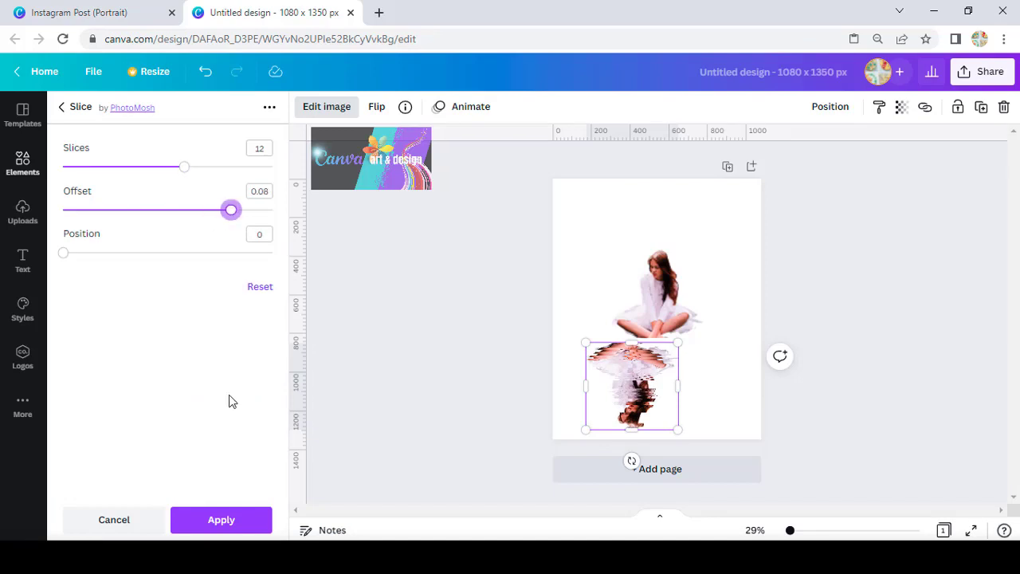
{"action": "left_click", "coordinate": [218, 519]}
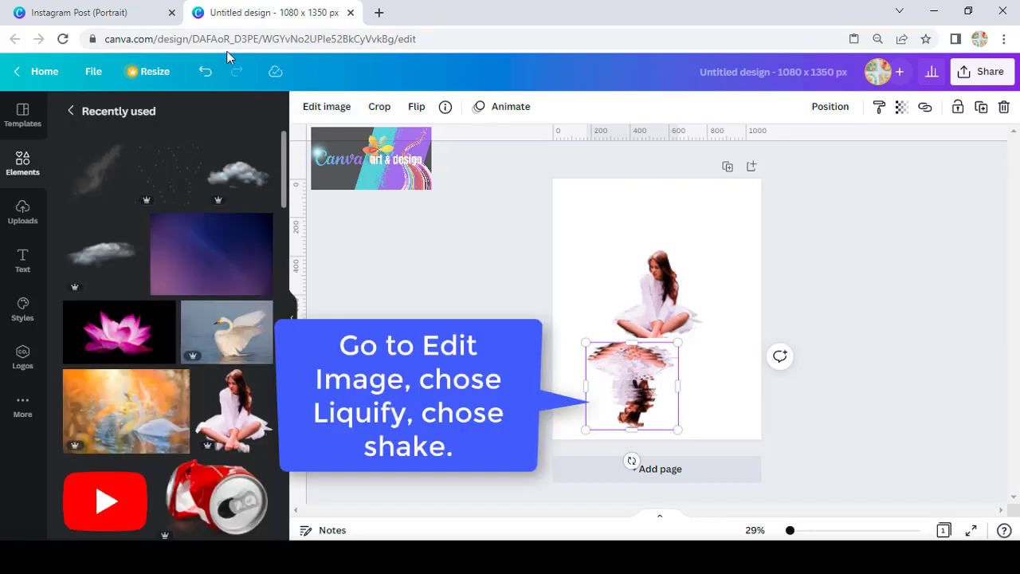
- Apply the Liquify Shake effect to the flipped girl image with thick distort 5 and fine distort 3
{"action": "left_click", "coordinate": [338, 115]}
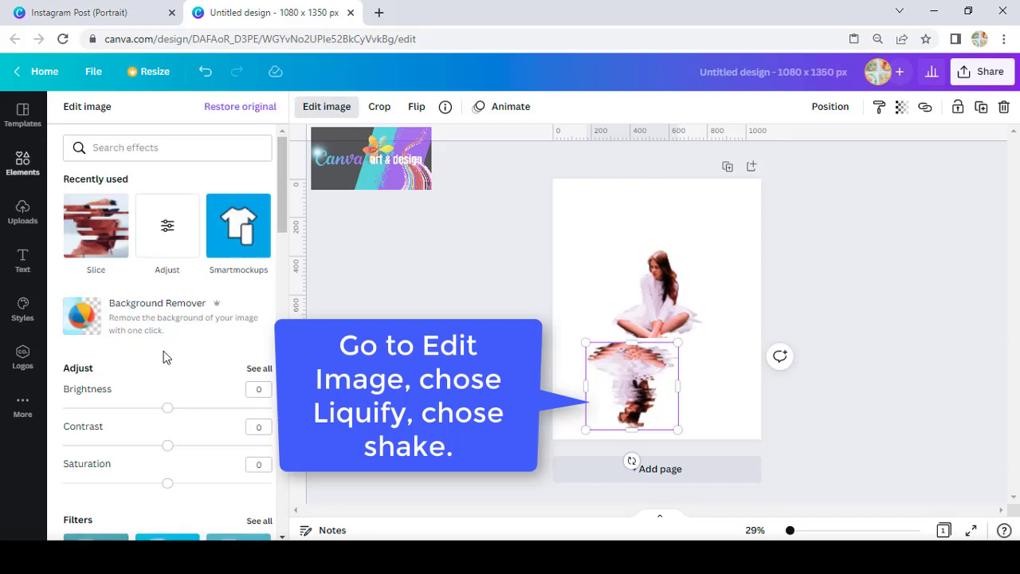
{"action": "scroll", "coordinate": [163, 357], "scroll_direction": "down", "scroll_amount": 10}
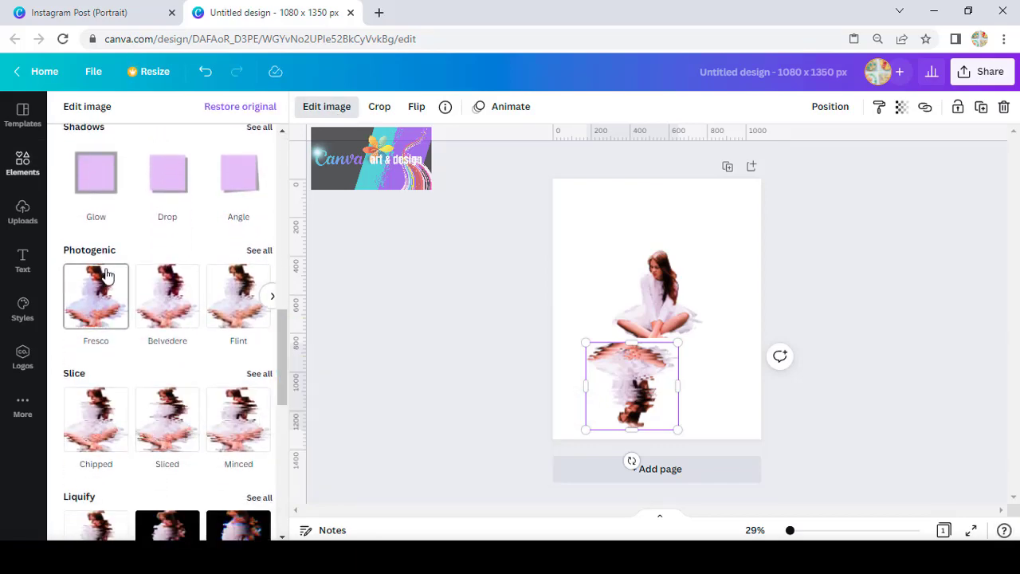
{"action": "scroll", "coordinate": [80, 319], "scroll_direction": "down", "scroll_amount": 4}
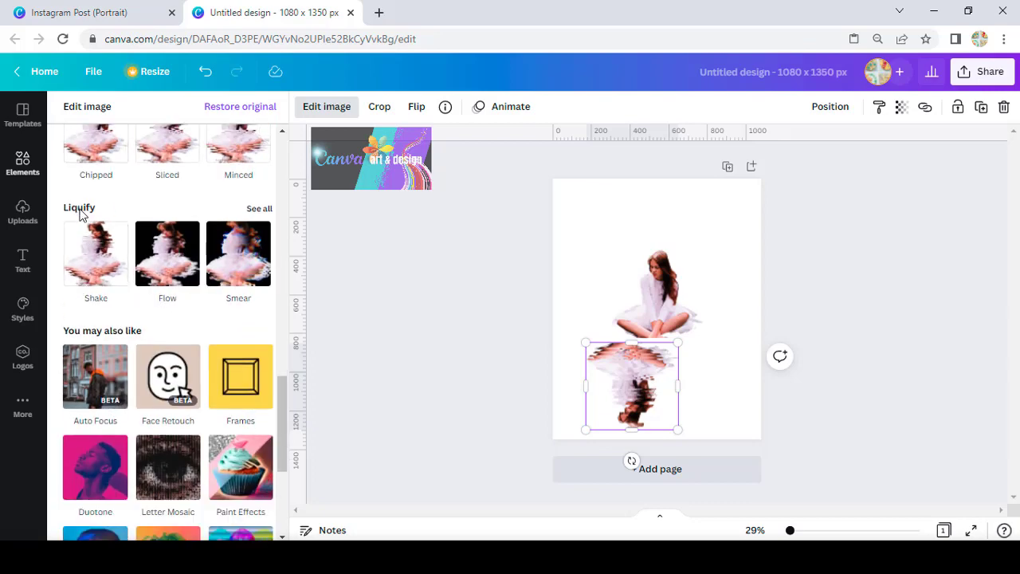
{"action": "left_click", "coordinate": [101, 262]}
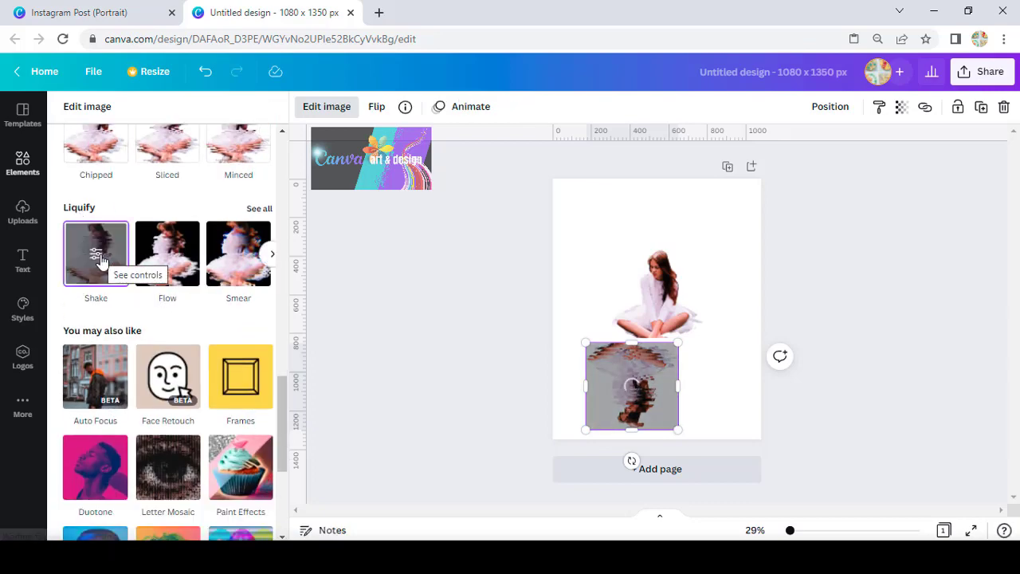
{"action": "left_click", "coordinate": [94, 255]}
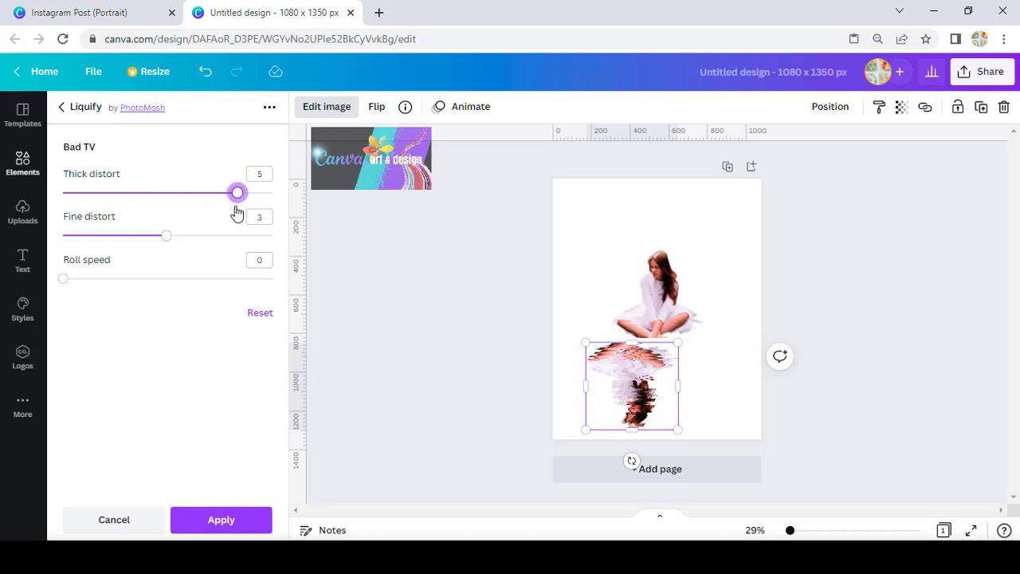
{"action": "left_click", "coordinate": [252, 521]}
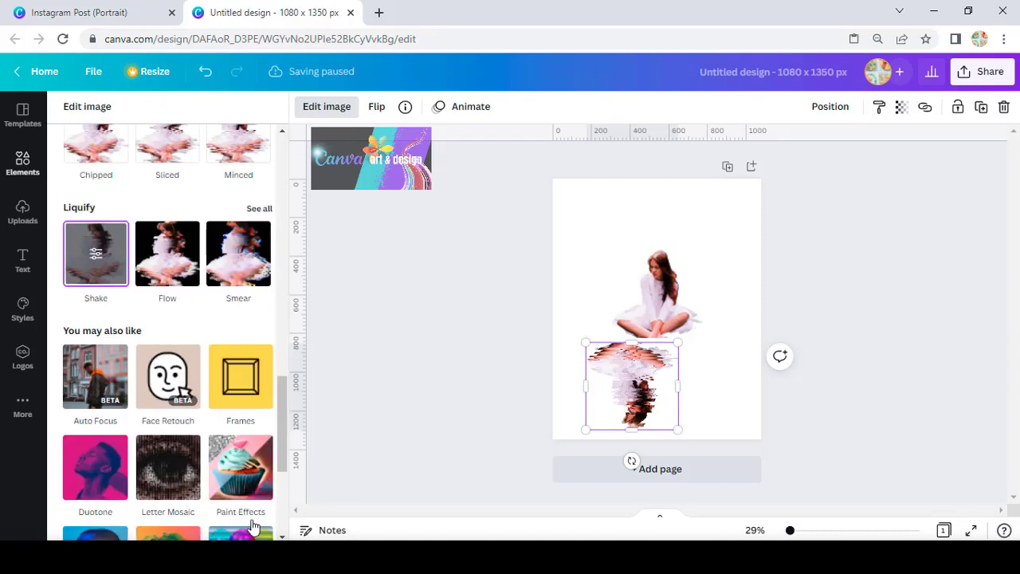
- Align the distorted reflection directly beneath the sitting girl so that it meets her feet
{"action": "left_click_drag", "start_coordinate": [647, 379], "coordinate": [672, 373]}
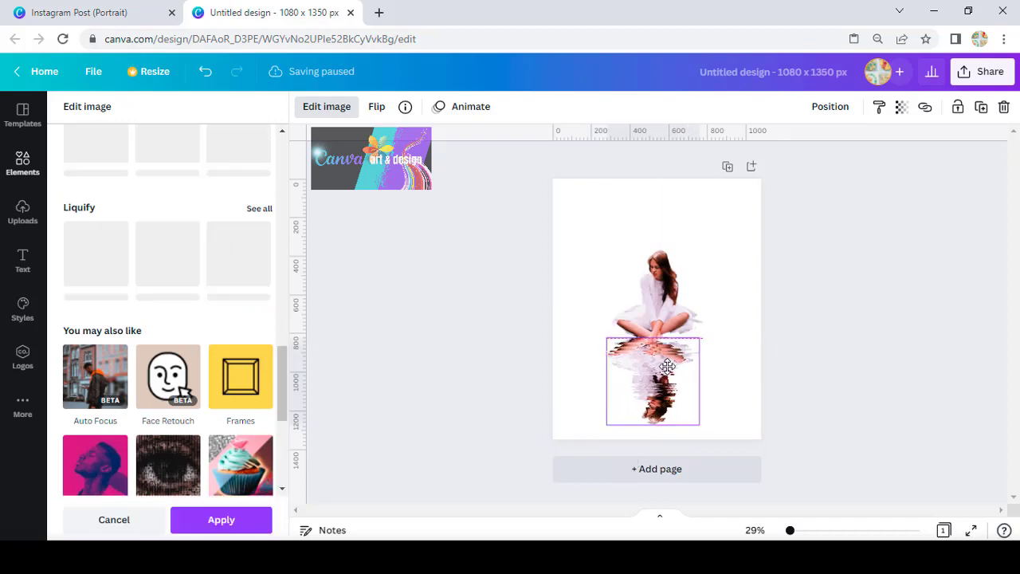
{"action": "left_click", "coordinate": [236, 529]}
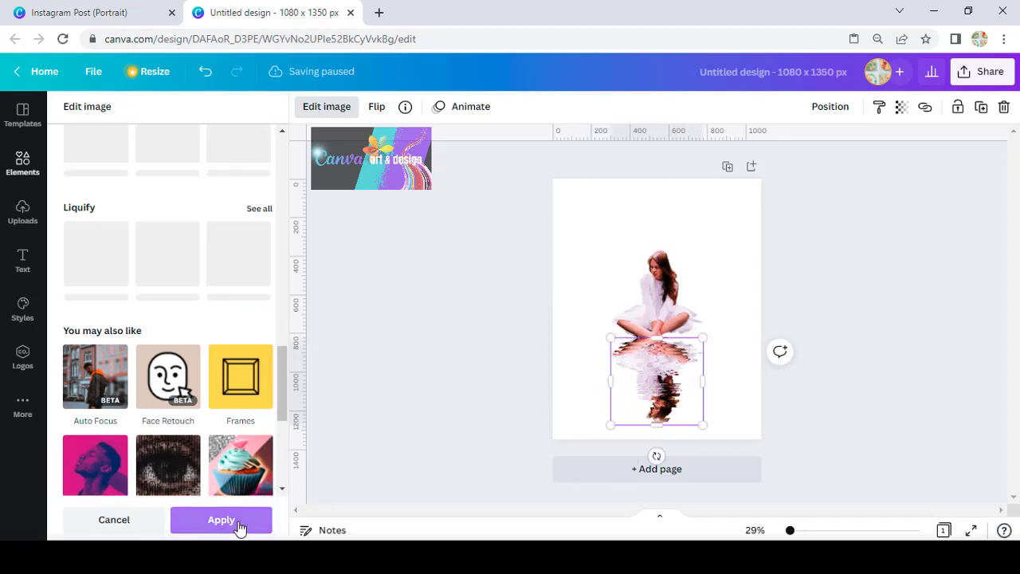
{"action": "scroll", "coordinate": [655, 386], "scroll_direction": "up", "scroll_amount": 5}
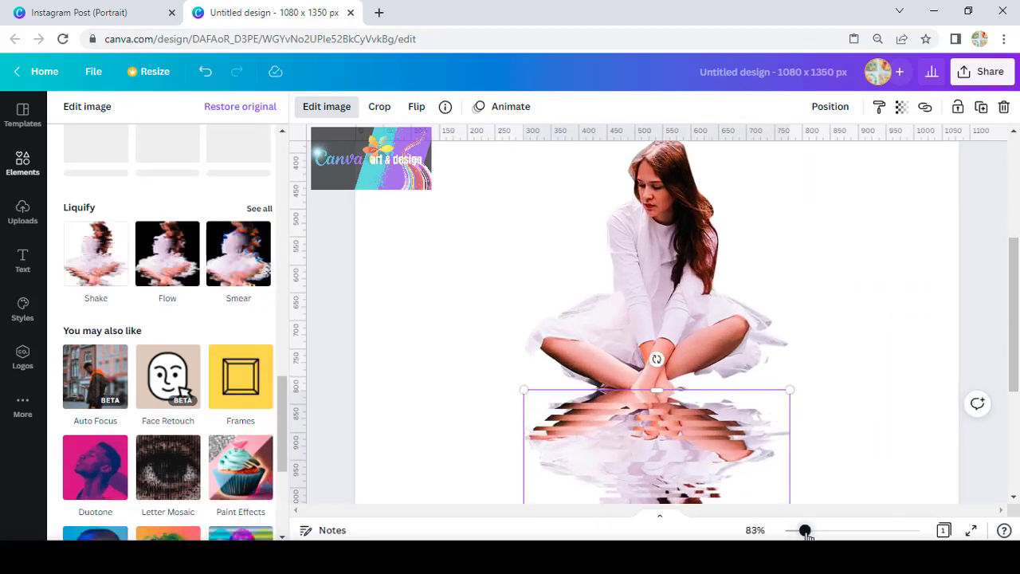
{"action": "left_click_drag", "start_coordinate": [670, 462], "coordinate": [671, 457]}
{"action": "left_click_drag", "start_coordinate": [801, 532], "coordinate": [798, 535]}
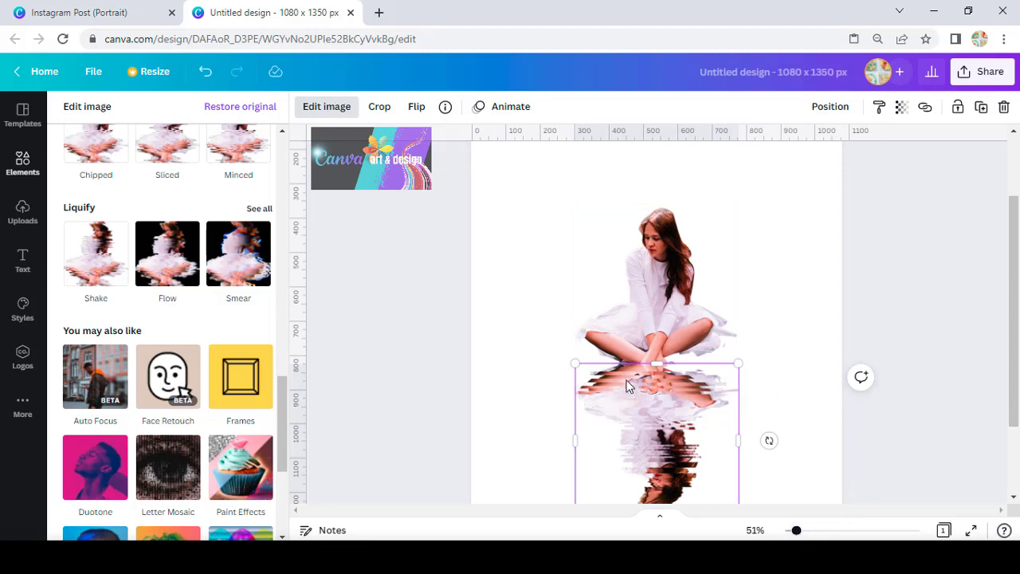
- Group the sitting girl together with her reflection
{"action": "left_click", "coordinate": [659, 301], "text": "shift"}
{"action": "right_click", "coordinate": [659, 301]}
{"action": "left_click", "coordinate": [699, 427]}
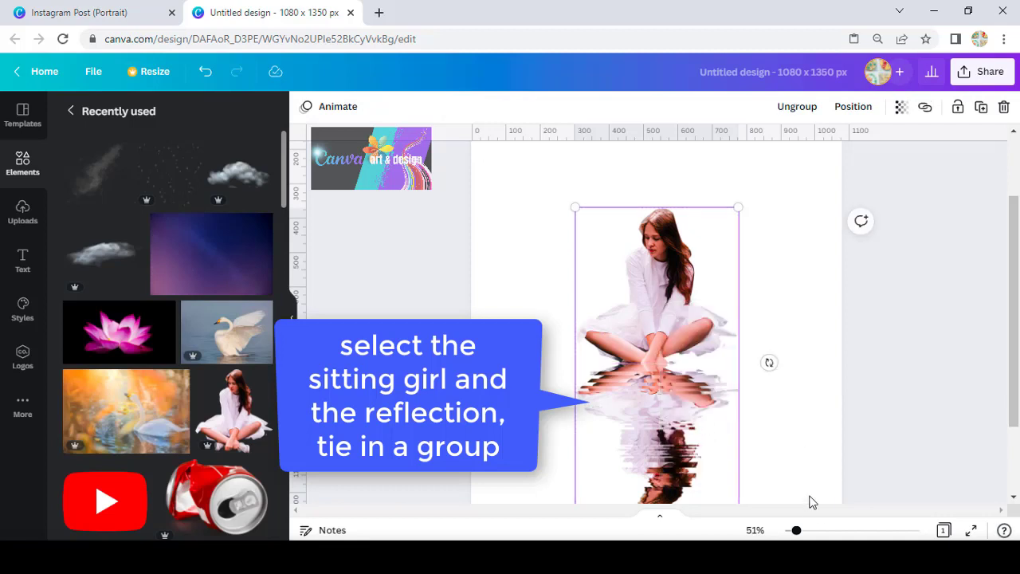
- Add the Whooper swan image with the orange background to the page and remove its background
{"action": "left_click_drag", "start_coordinate": [796, 531], "coordinate": [792, 531]}
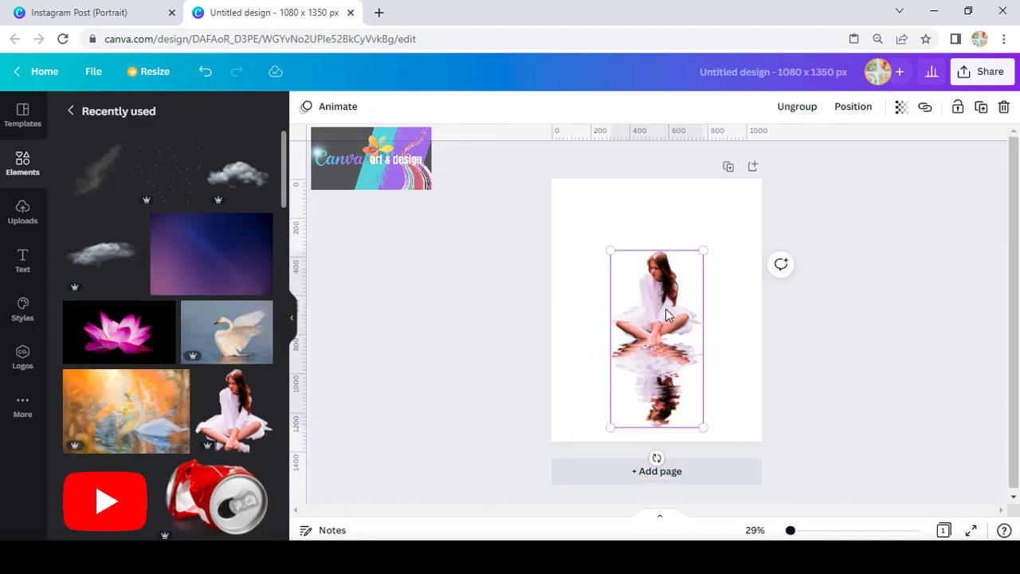
{"action": "left_click", "coordinate": [138, 421]}
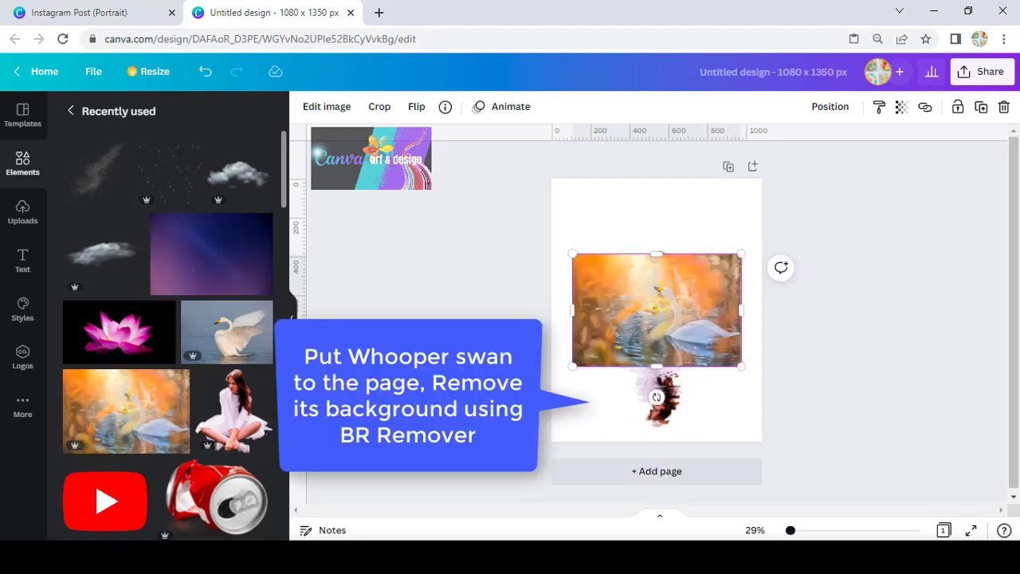
{"action": "left_click", "coordinate": [327, 108]}
{"action": "left_click", "coordinate": [94, 322]}
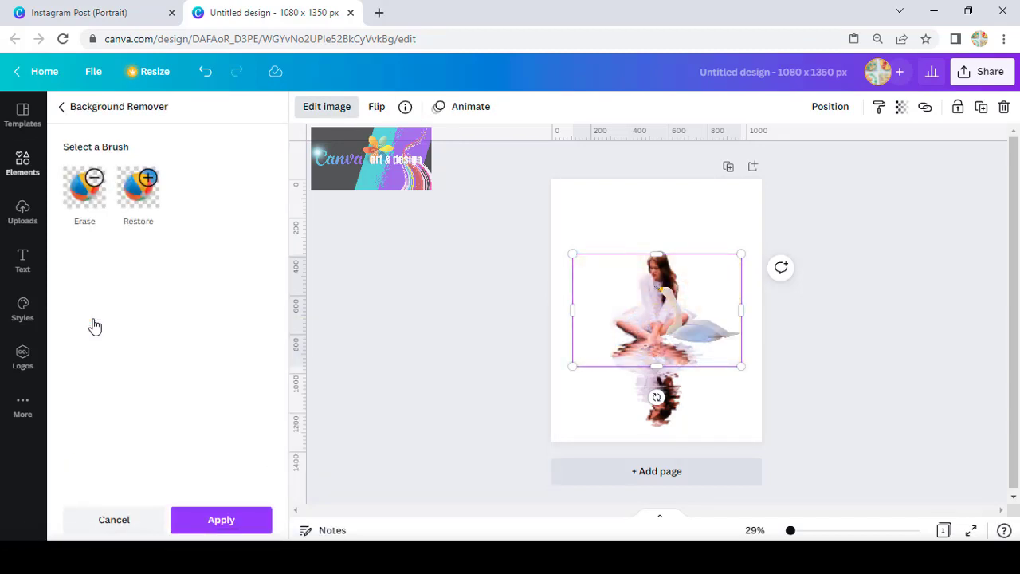
- Crop away the empty area beside the swan and flip the swan horizontally
{"action": "left_click_drag", "start_coordinate": [740, 313], "coordinate": [742, 312]}
{"action": "left_click_drag", "start_coordinate": [579, 311], "coordinate": [626, 310]}
{"action": "left_click", "coordinate": [222, 520]}
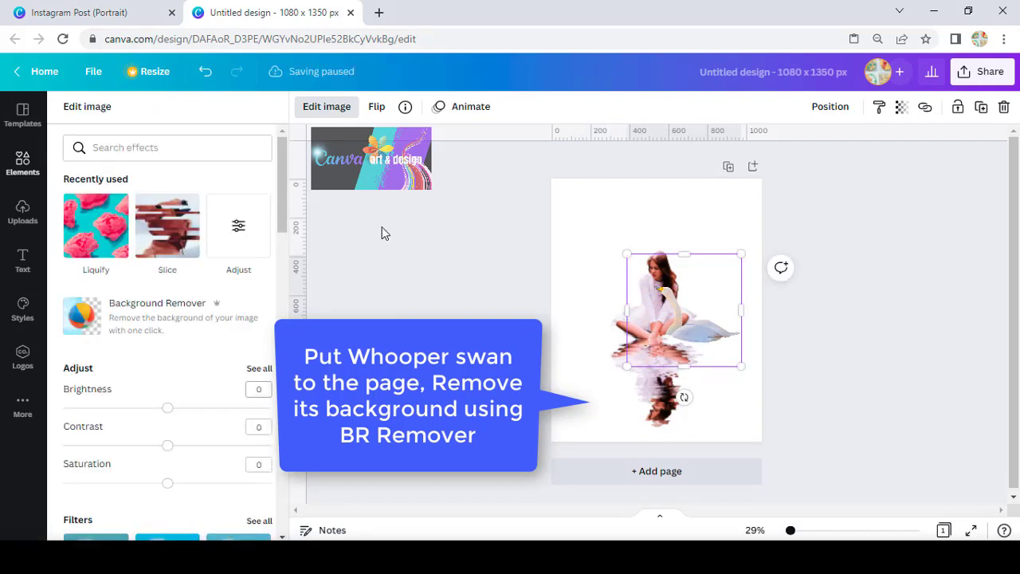
{"action": "left_click", "coordinate": [377, 106]}
{"action": "left_click", "coordinate": [410, 143]}
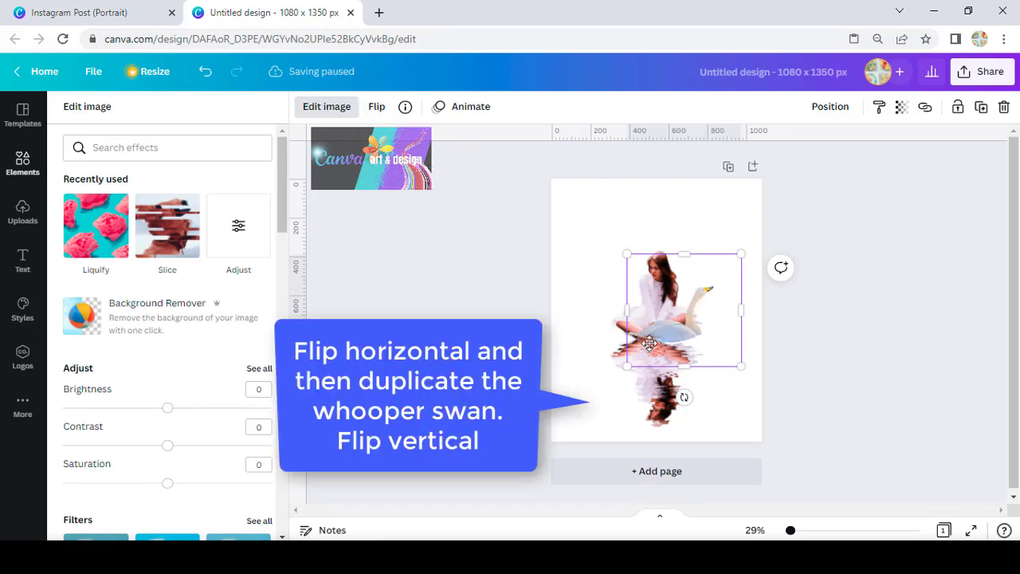
- Place the swan, slightly reduced, at the lower left of the page and the girl group in the page's upper-right corner
{"action": "left_click_drag", "start_coordinate": [676, 351], "coordinate": [606, 379]}
{"action": "left_click_drag", "start_coordinate": [672, 283], "coordinate": [664, 293]}
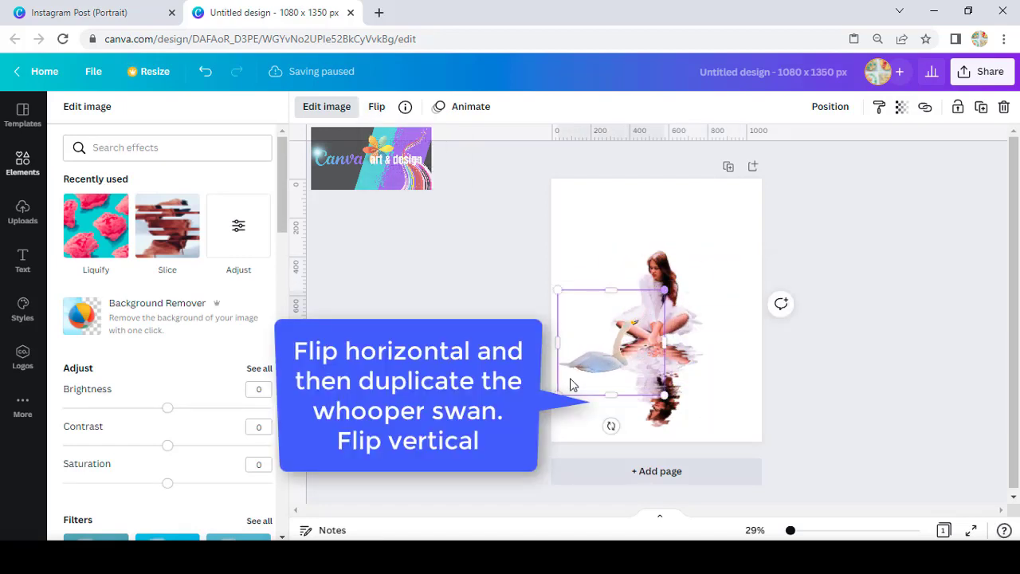
{"action": "left_click_drag", "start_coordinate": [597, 364], "coordinate": [597, 364]}
{"action": "left_click_drag", "start_coordinate": [684, 344], "coordinate": [743, 266]}
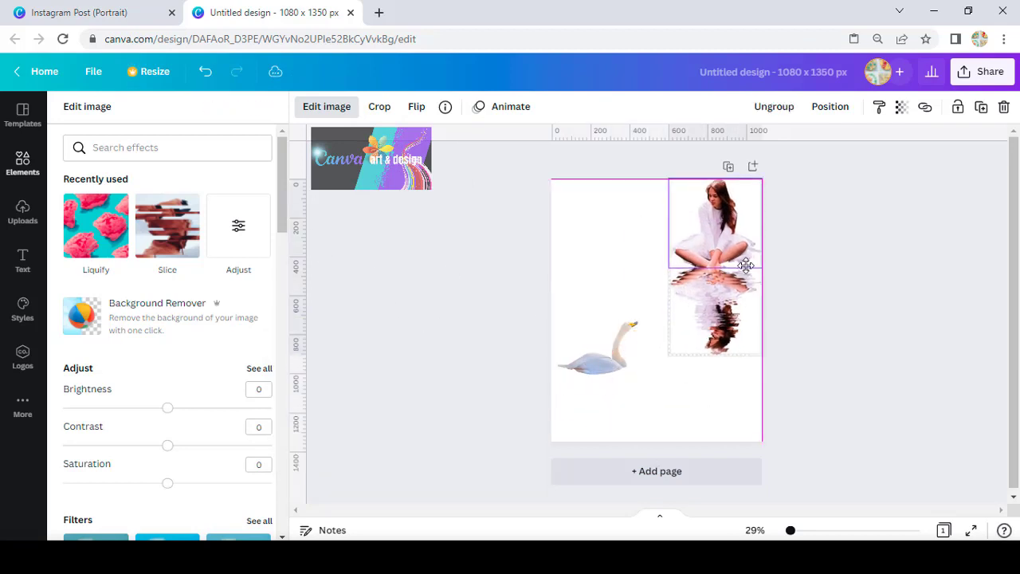
- Duplicate the swan, flip the duplicate vertically and place it below the original as its reflection
{"action": "left_click", "coordinate": [593, 375]}
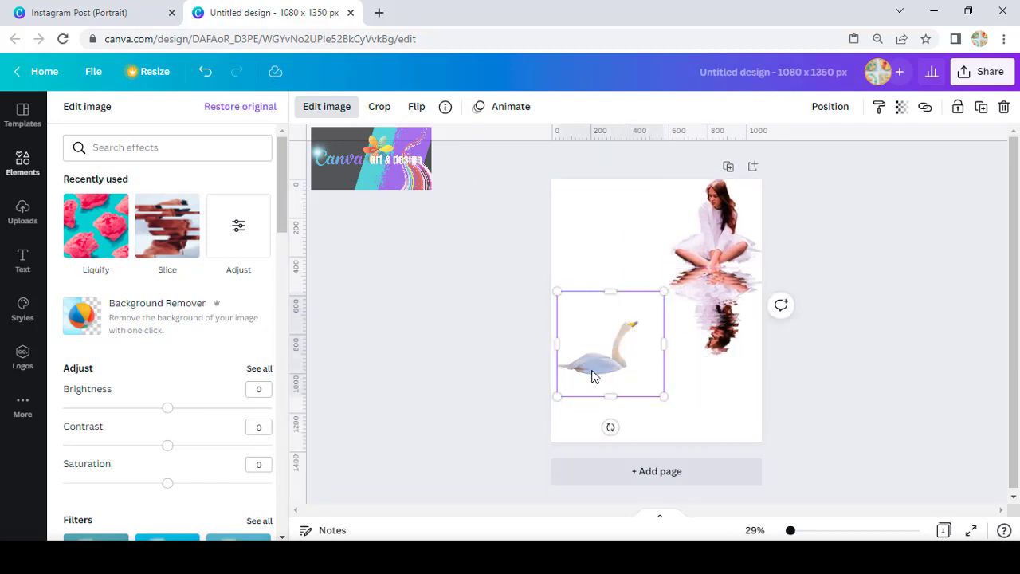
{"action": "key", "text": "ctrl+d"}
{"action": "left_click", "coordinate": [415, 106]}
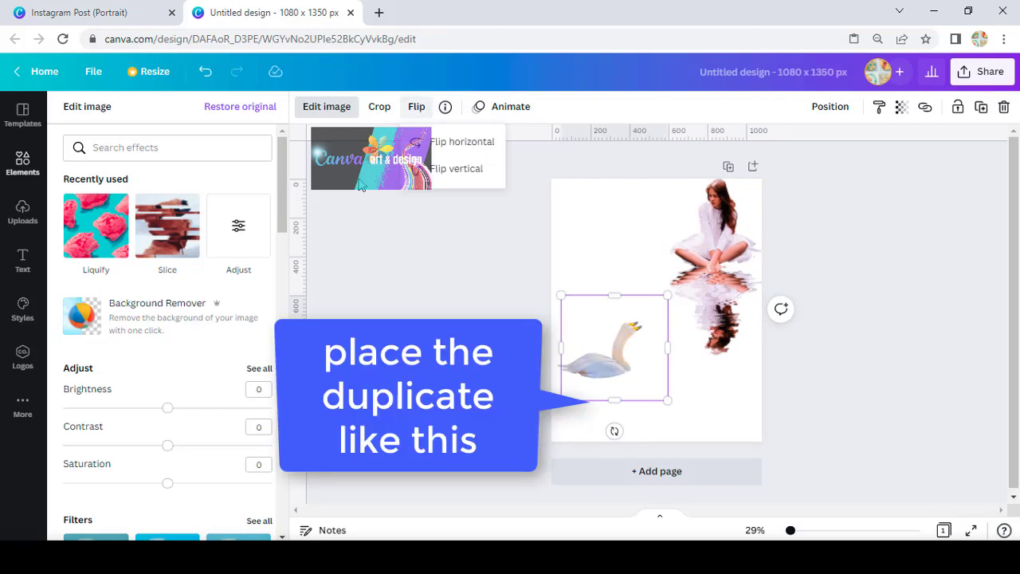
{"action": "left_click", "coordinate": [460, 169]}
{"action": "left_click_drag", "start_coordinate": [589, 312], "coordinate": [594, 369]}
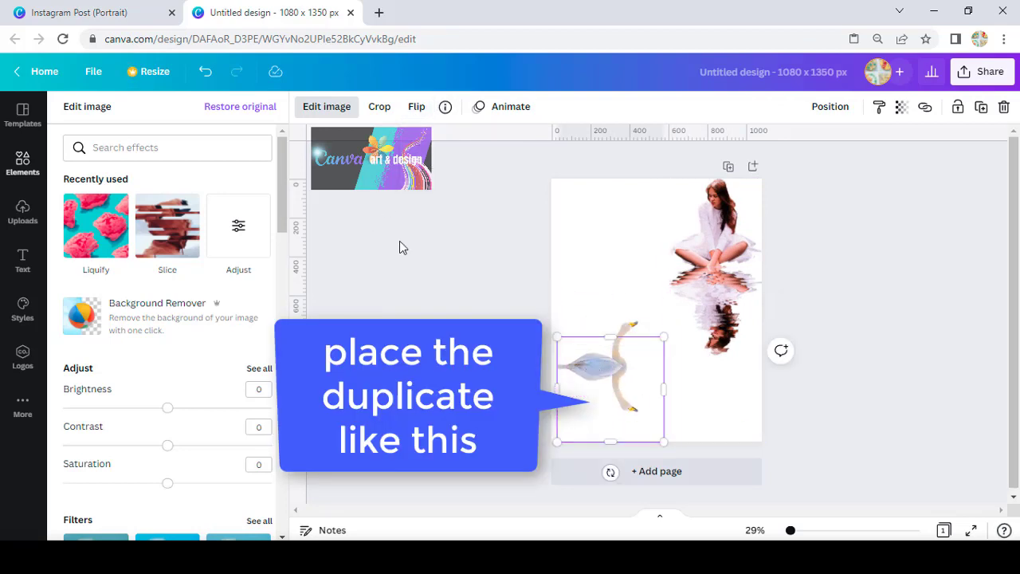
- Apply the Minced variant of the Slice effect to the swan's reflection with an offset of 0.024
{"action": "left_click", "coordinate": [183, 231]}
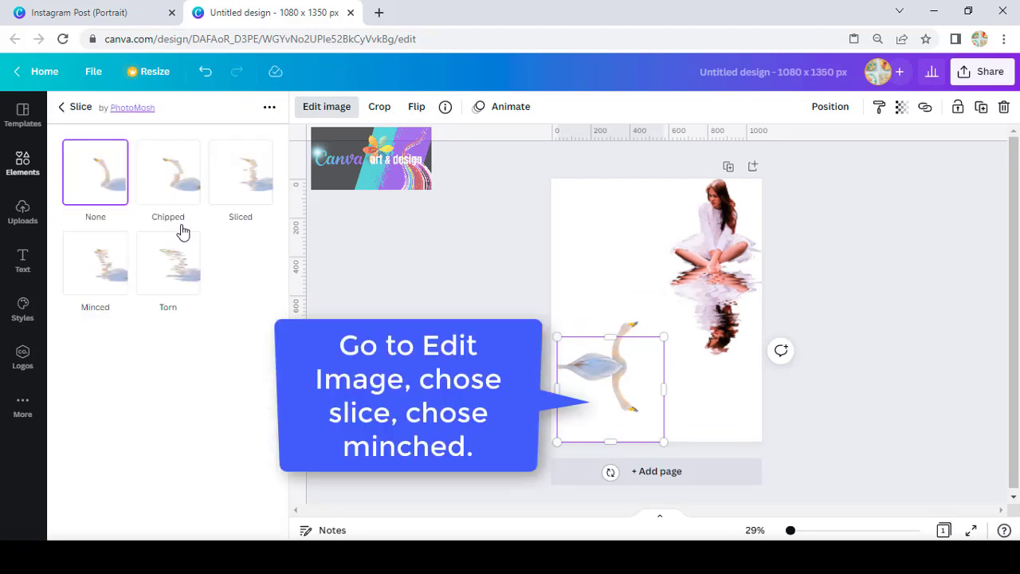
{"action": "left_click", "coordinate": [102, 275]}
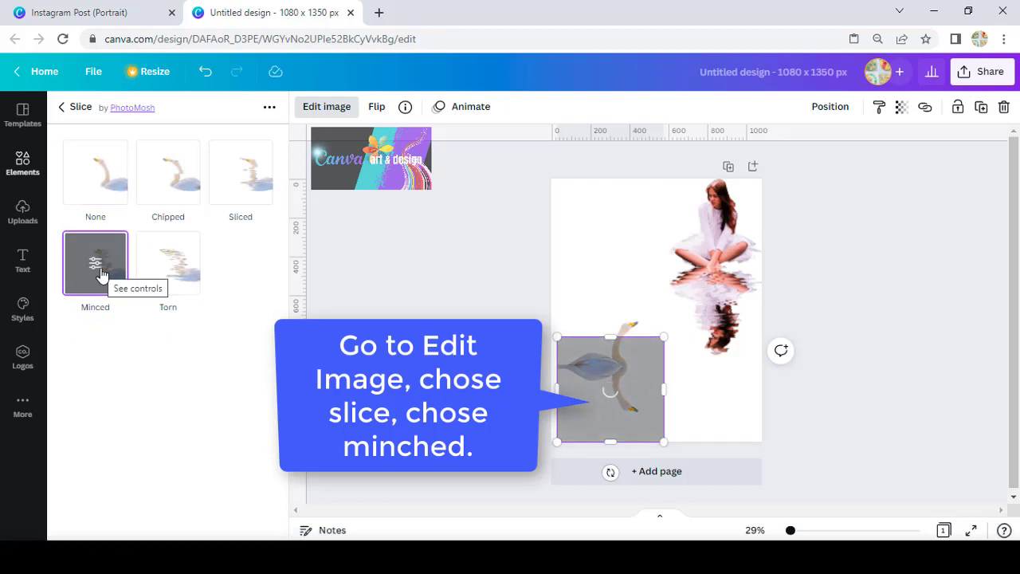
{"action": "left_click", "coordinate": [99, 273]}
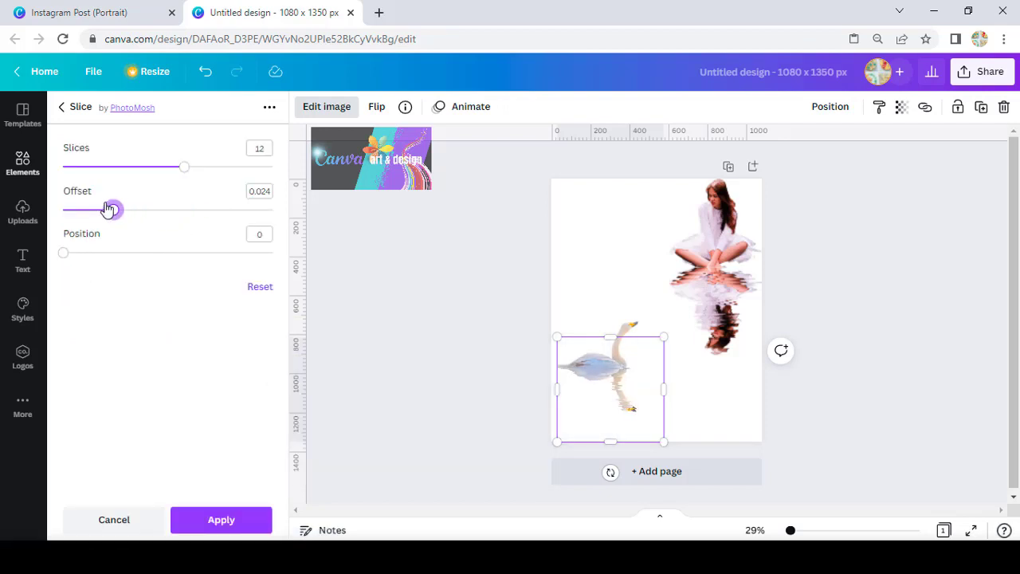
{"action": "left_click", "coordinate": [226, 510]}
- Apply the Shake variant of the Liquify effect to the swan's reflection with a thick distort of 5
{"action": "scroll", "coordinate": [159, 213], "scroll_direction": "up", "scroll_amount": 3}
{"action": "left_click", "coordinate": [328, 108]}
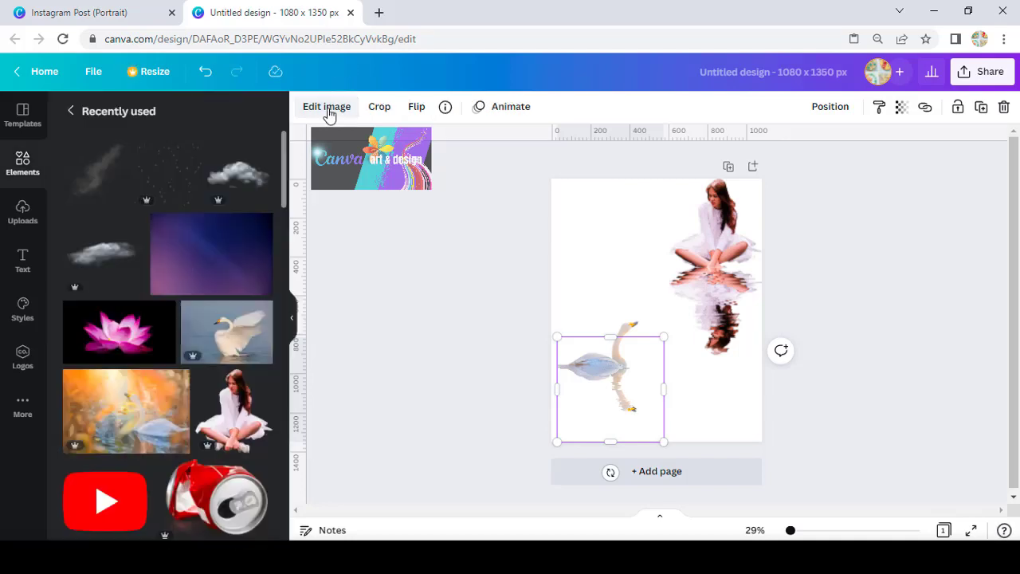
{"action": "left_click", "coordinate": [329, 107]}
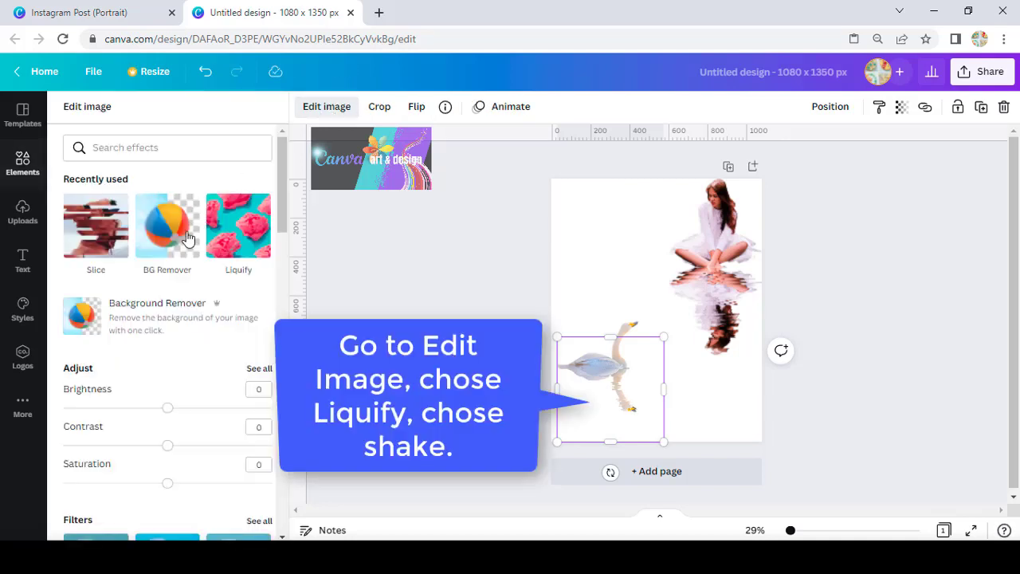
{"action": "left_click", "coordinate": [240, 228]}
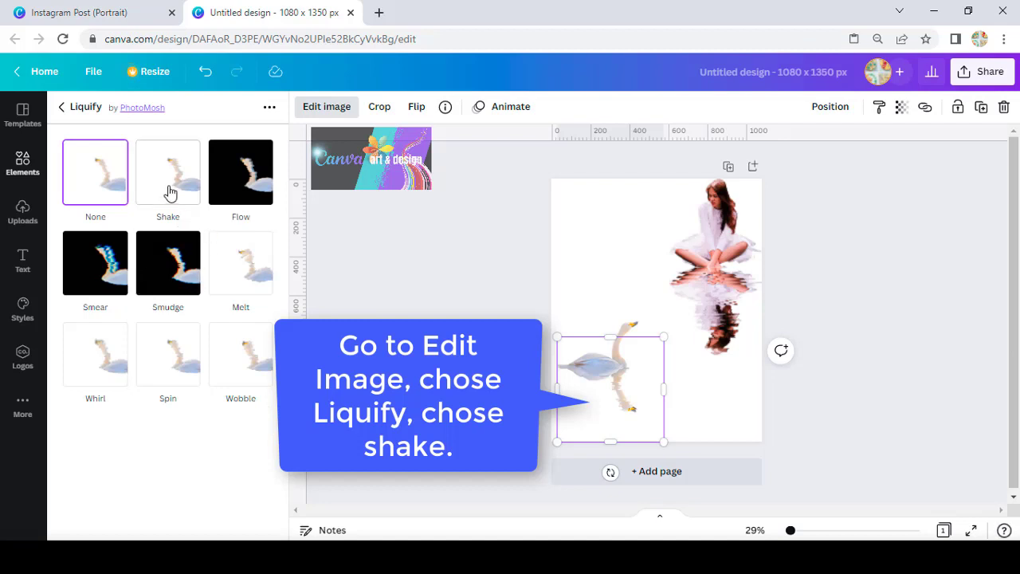
{"action": "left_click", "coordinate": [170, 193]}
{"action": "left_click", "coordinate": [170, 177]}
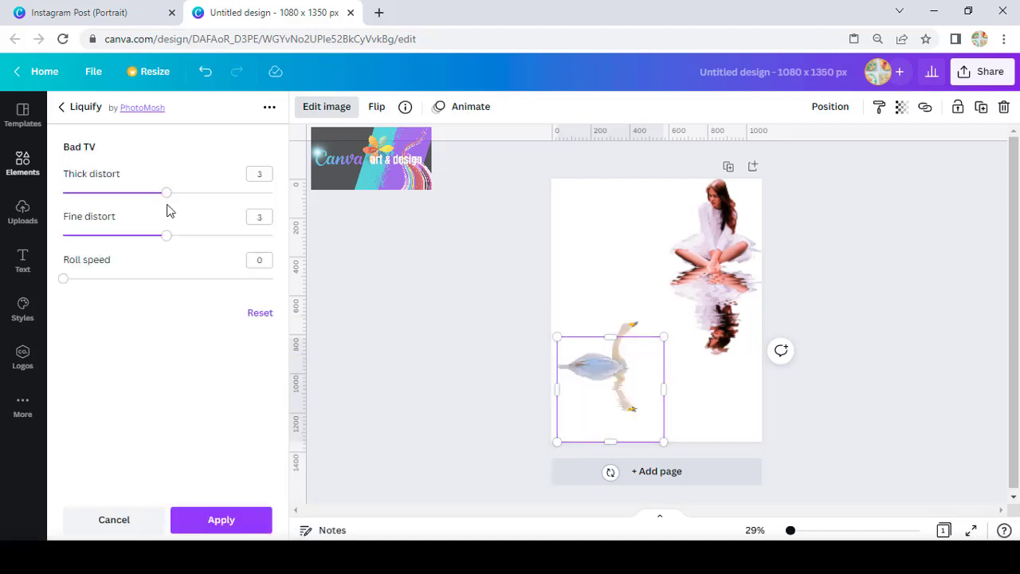
{"action": "left_click_drag", "start_coordinate": [258, 216], "coordinate": [238, 216]}
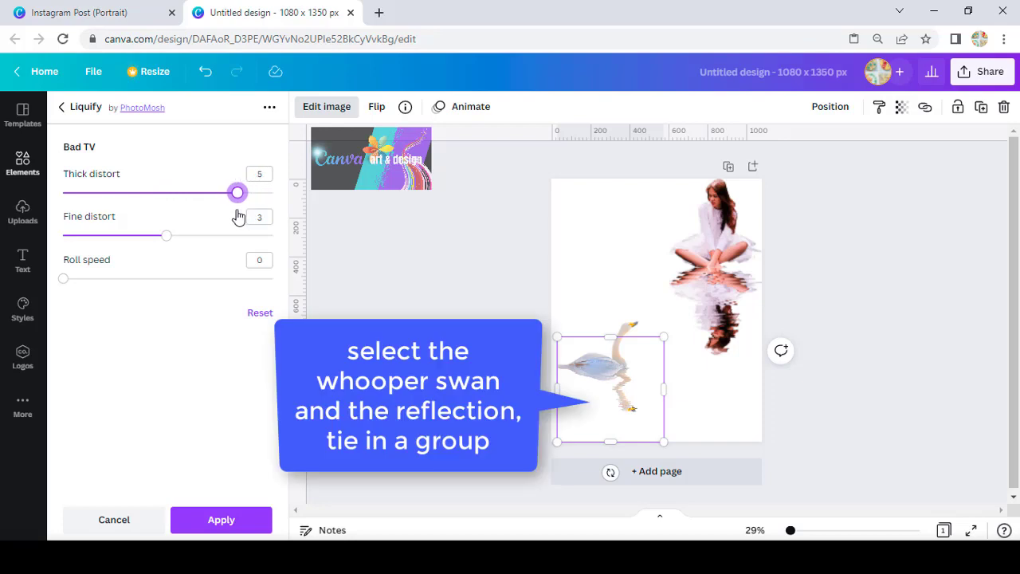
{"action": "left_click", "coordinate": [237, 519]}
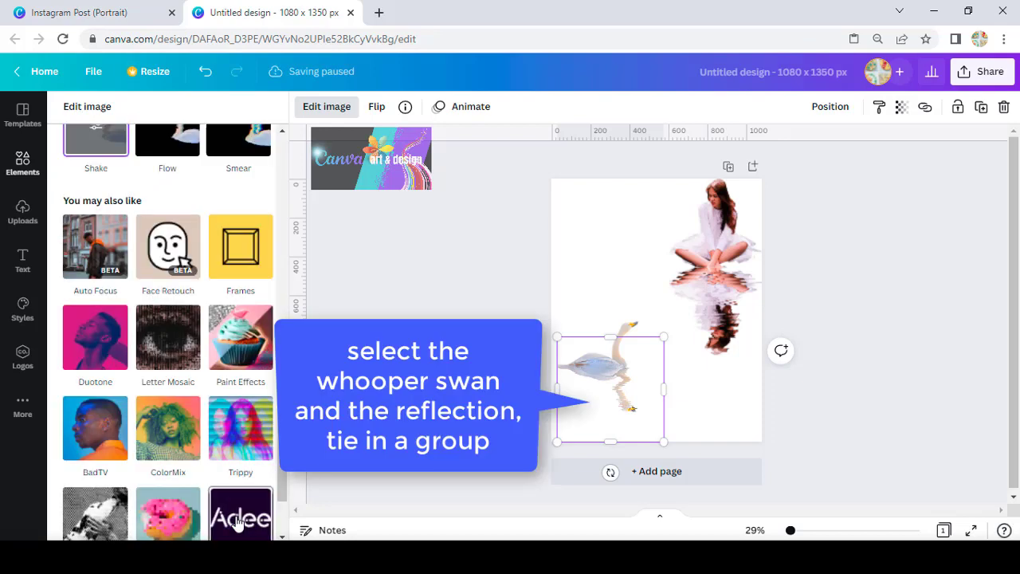
- Group the first swan with its reflection
{"action": "left_click", "coordinate": [632, 408]}
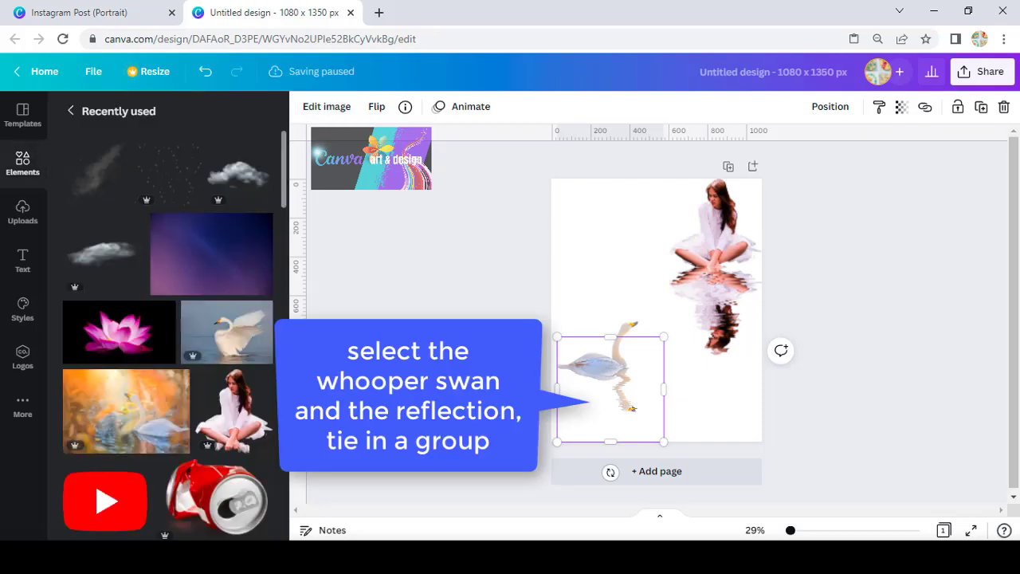
{"action": "left_click", "coordinate": [484, 365]}
{"action": "mouse_move", "coordinate": [791, 530]}
{"action": "left_mouse_down"}
{"action": "mouse_move", "coordinate": [806, 530]}
{"action": "mouse_move", "coordinate": [795, 530]}
{"action": "left_mouse_up"}
{"action": "right_click", "coordinate": [553, 283]}
{"action": "scroll", "coordinate": [557, 318], "scroll_direction": "down", "scroll_amount": 1}
{"action": "left_click", "coordinate": [575, 435]}
{"action": "left_click", "coordinate": [532, 344], "text": "shift"}
{"action": "right_click", "coordinate": [502, 347]}
{"action": "left_click", "coordinate": [546, 466]}
- Add the spread-winged swan image with the blue water background to the page and remove its background
{"action": "left_click", "coordinate": [227, 332]}
{"action": "left_click", "coordinate": [334, 112]}
{"action": "left_click", "coordinate": [232, 237]}
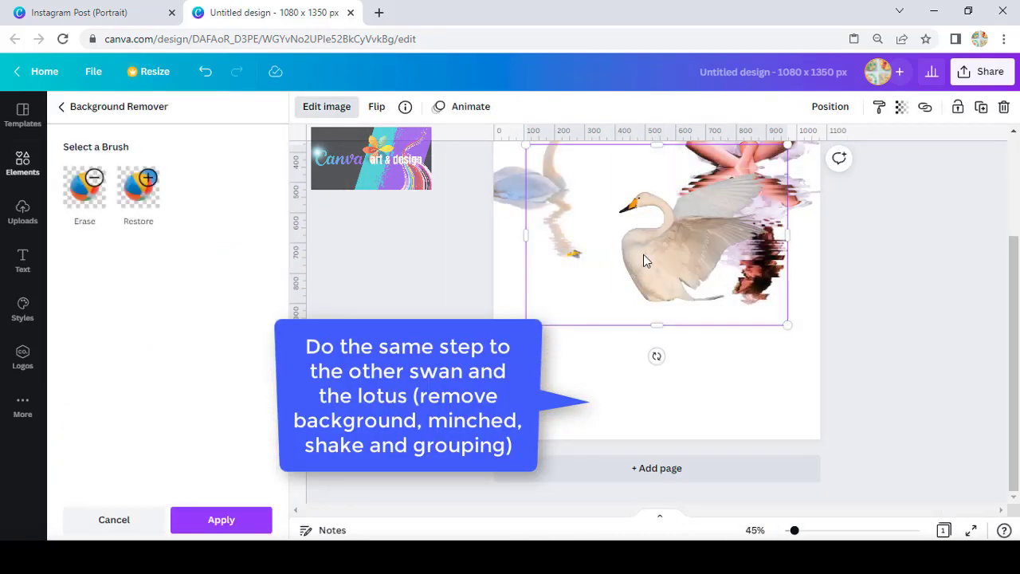
- Crop the spread-winged swan to about 602 x 443 px, placed in the lower middle of the page
{"action": "left_click_drag", "start_coordinate": [643, 254], "coordinate": [616, 303]}
{"action": "left_click_drag", "start_coordinate": [496, 285], "coordinate": [579, 310]}
{"action": "left_click_drag", "start_coordinate": [668, 374], "coordinate": [683, 347]}
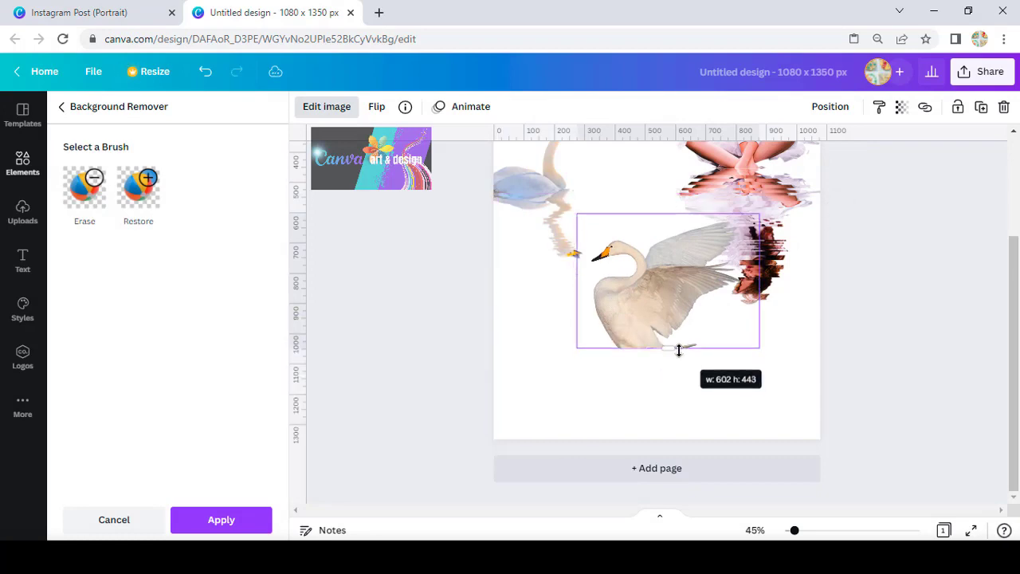
{"action": "left_click", "coordinate": [243, 510]}
- Duplicate the spread-winged swan and flip the duplicate vertically
{"action": "left_click_drag", "start_coordinate": [545, 406], "coordinate": [547, 405]}
{"action": "left_click_drag", "start_coordinate": [645, 321], "coordinate": [544, 279]}
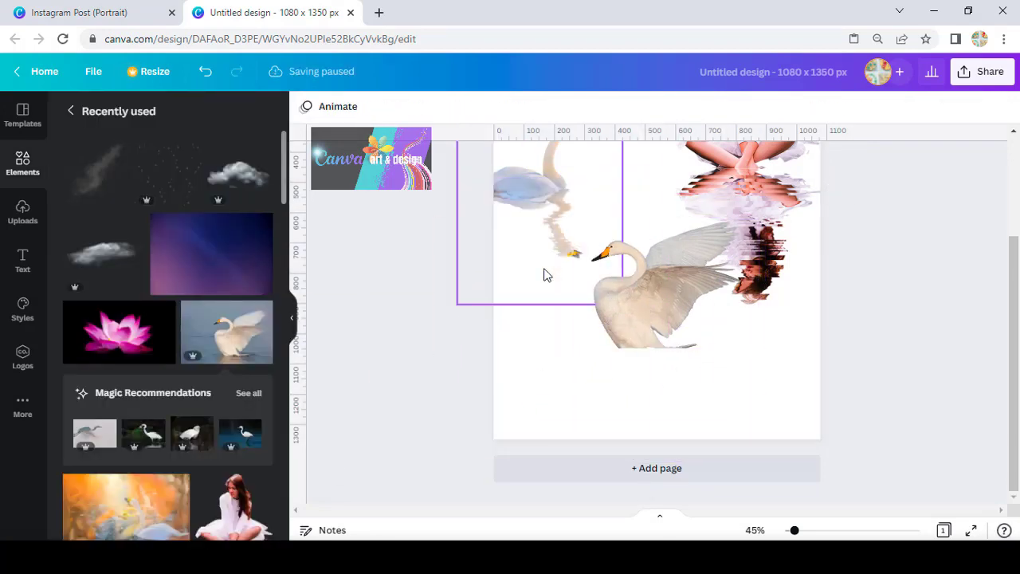
{"action": "left_click", "coordinate": [657, 300]}
{"action": "left_click", "coordinate": [416, 106]}
{"action": "left_click", "coordinate": [447, 166]}
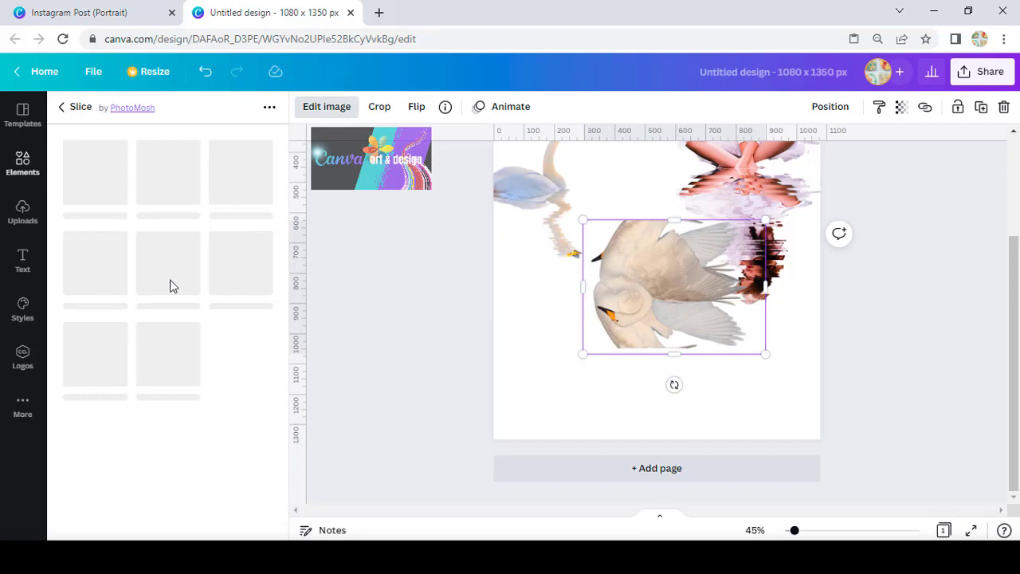
- Apply the Minced variant of the Slice effect to the flipped spread-winged swan and position it below the original
{"action": "left_click", "coordinate": [96, 263]}
{"action": "left_click", "coordinate": [259, 518]}
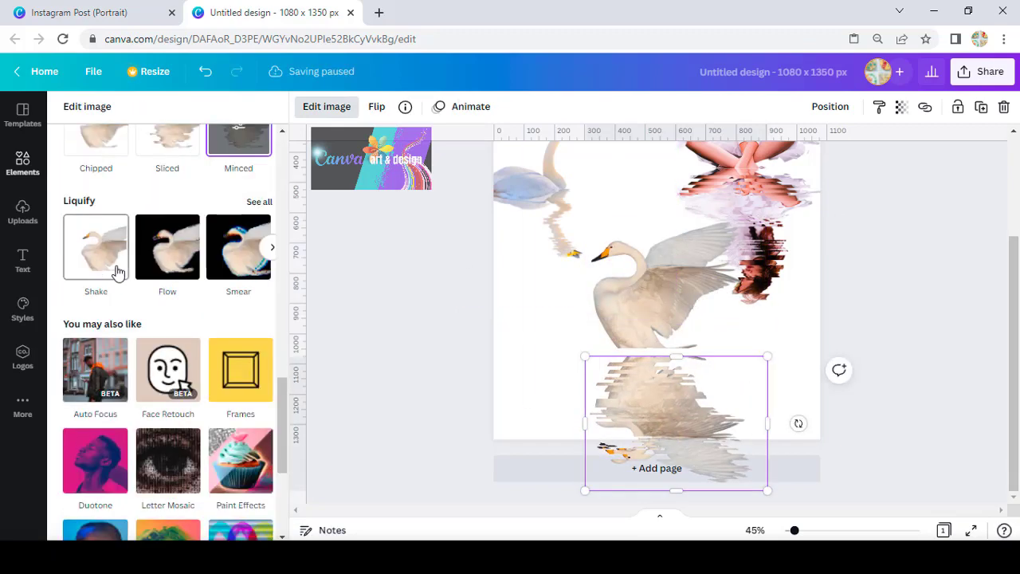
{"action": "left_click", "coordinate": [117, 273]}
{"action": "left_click", "coordinate": [243, 520]}
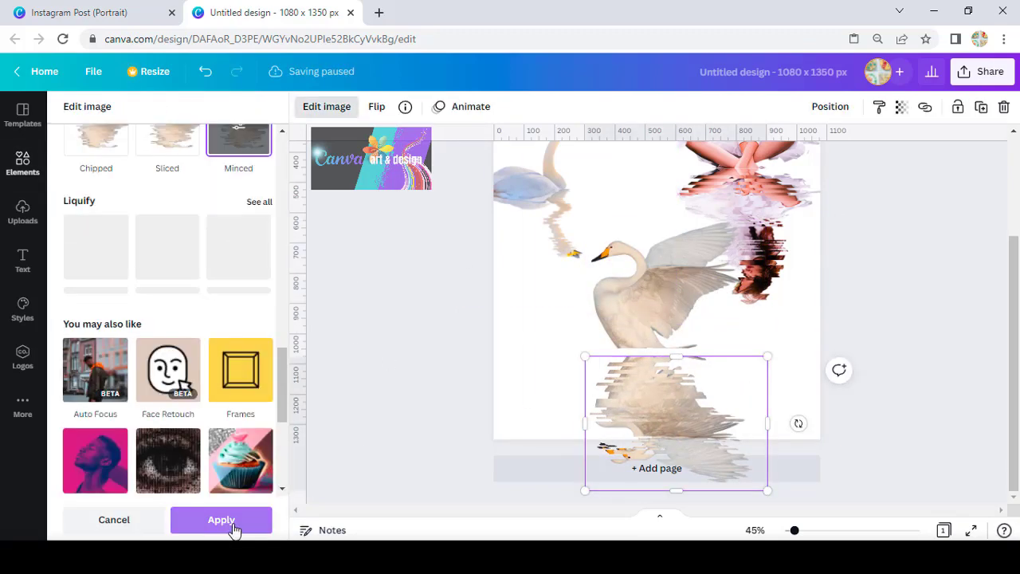
{"action": "left_click", "coordinate": [234, 525]}
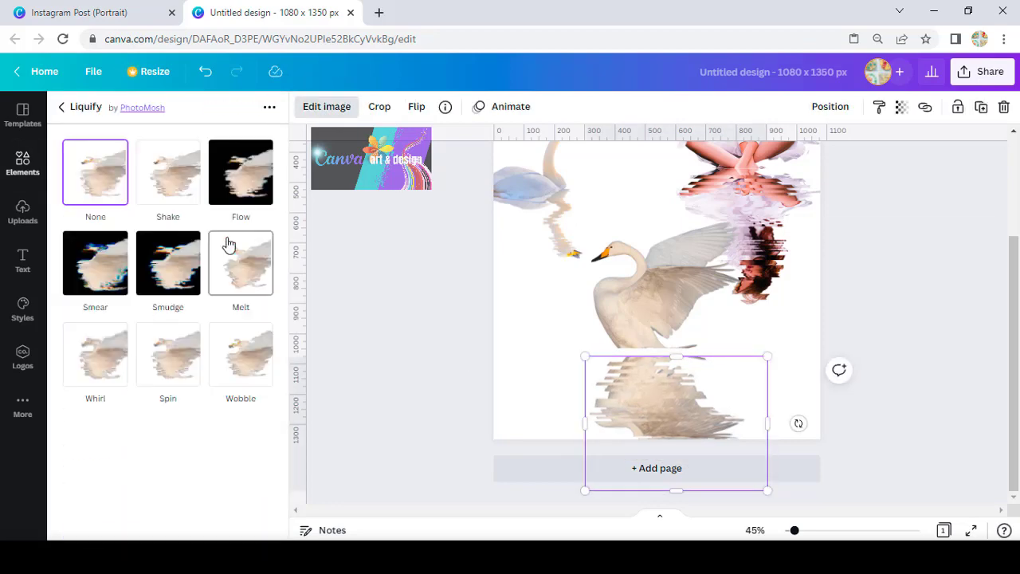
- Apply the Shake variant of the Liquify effect to the spread-winged swan's reflection
{"action": "left_click", "coordinate": [170, 185]}
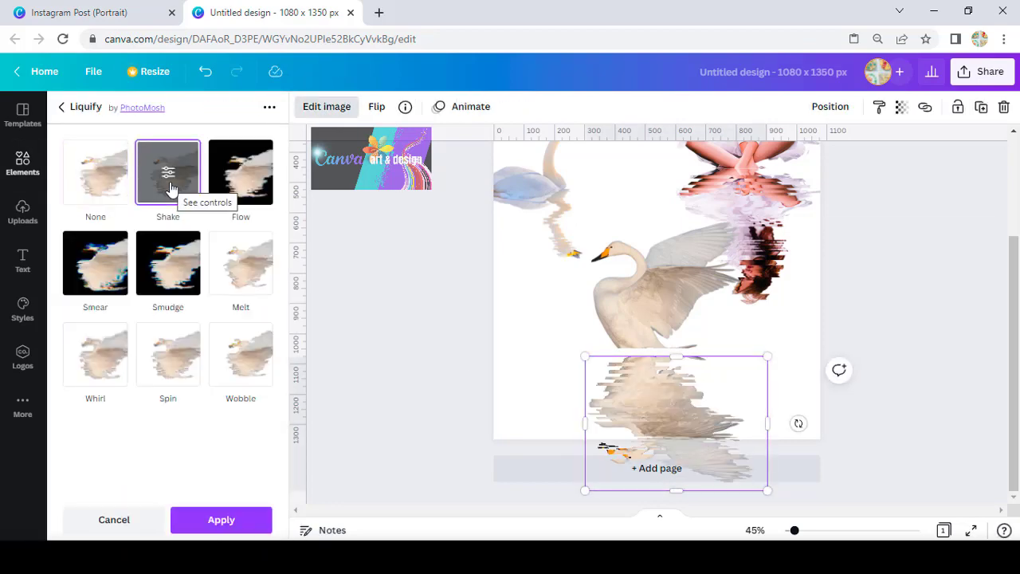
{"action": "left_click", "coordinate": [169, 186]}
{"action": "left_click_drag", "start_coordinate": [606, 374], "coordinate": [561, 316]}
{"action": "left_click", "coordinate": [221, 520]}
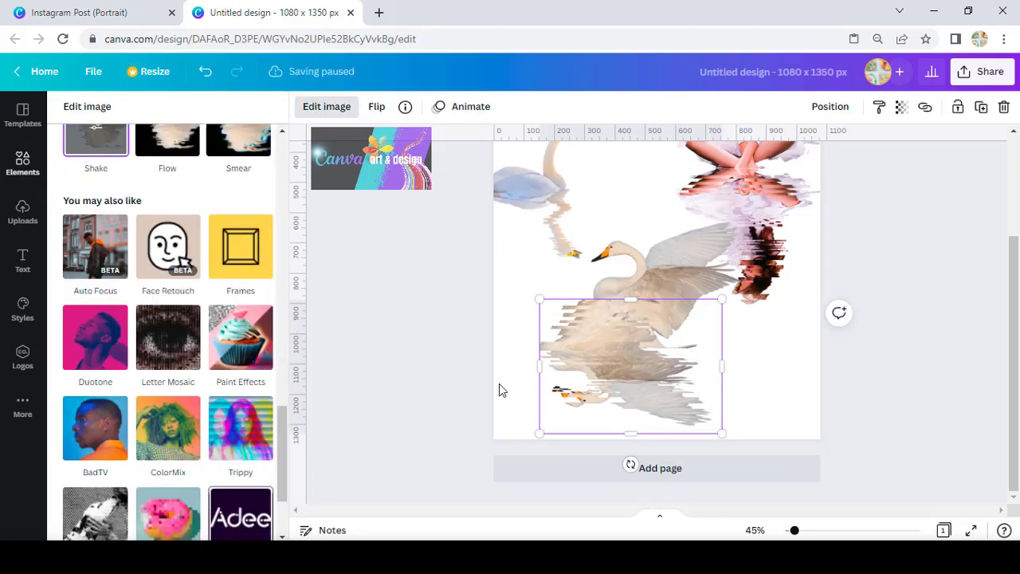
- Align the reflection directly beneath the spread-winged swan and group the two
{"action": "left_click_drag", "start_coordinate": [641, 360], "coordinate": [679, 410]}
{"action": "left_click", "coordinate": [654, 298], "text": "shift"}
{"action": "key", "text": "ctrl+g"}
- Reduce the spread-winged swan group and arrange the groups with the girl centred, this swan on her right and the first swan on her left
{"action": "left_click_drag", "start_coordinate": [759, 482], "coordinate": [728, 437]}
{"action": "left_click_drag", "start_coordinate": [675, 352], "coordinate": [779, 324]}
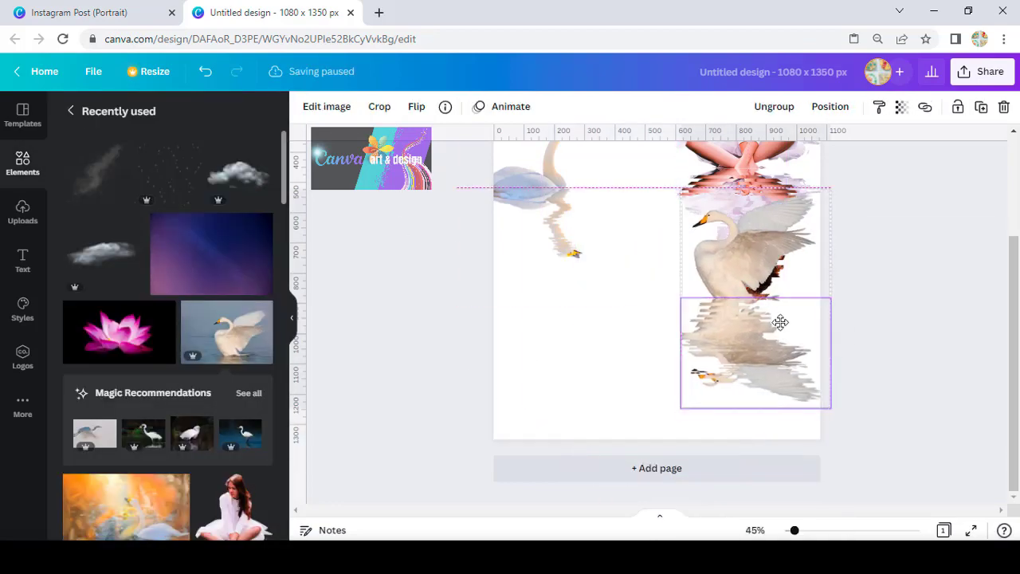
{"action": "left_click_drag", "start_coordinate": [533, 180], "coordinate": [534, 273]}
{"action": "left_click_drag", "start_coordinate": [795, 530], "coordinate": [791, 530]}
{"action": "left_click_drag", "start_coordinate": [731, 197], "coordinate": [654, 253]}
{"action": "left_click_drag", "start_coordinate": [704, 206], "coordinate": [699, 216]}
{"action": "left_click_drag", "start_coordinate": [655, 264], "coordinate": [666, 263]}
{"action": "left_click_drag", "start_coordinate": [721, 323], "coordinate": [735, 292]}
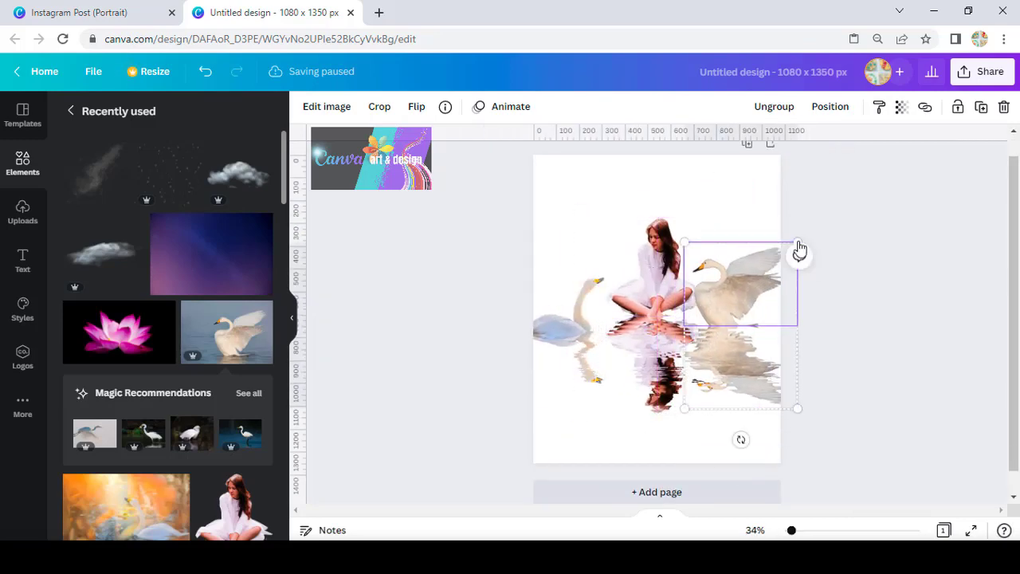
{"action": "left_click_drag", "start_coordinate": [797, 243], "coordinate": [789, 255]}
{"action": "left_click_drag", "start_coordinate": [731, 294], "coordinate": [733, 299]}
{"action": "left_click_drag", "start_coordinate": [569, 331], "coordinate": [598, 338]}
- Add the pink lotus image with the black background, remove its background and place it at the lower left of the page
{"action": "left_click", "coordinate": [119, 332]}
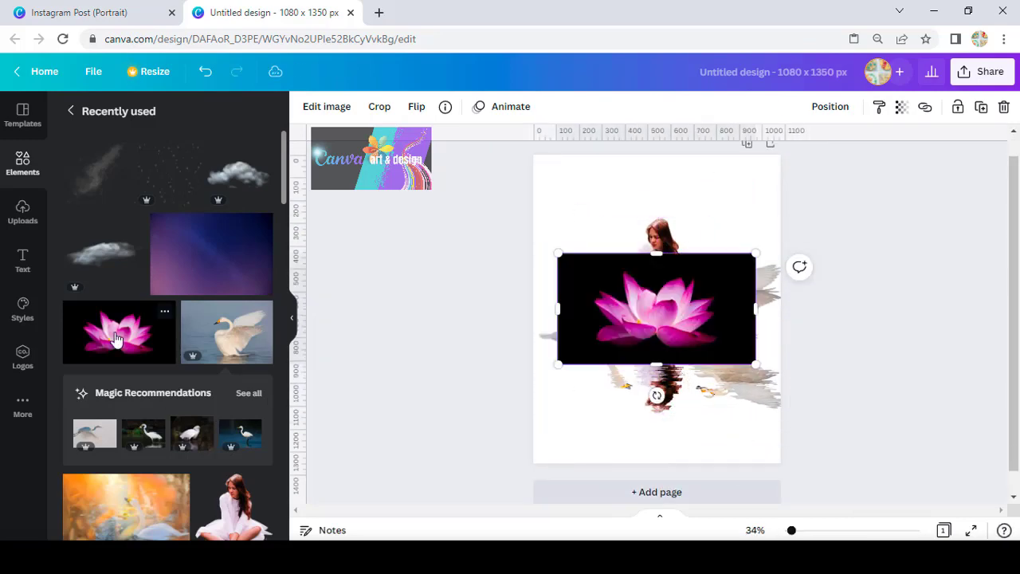
{"action": "left_click", "coordinate": [327, 106]}
{"action": "left_click", "coordinate": [239, 223]}
{"action": "left_click_drag", "start_coordinate": [670, 335], "coordinate": [606, 432]}
{"action": "left_click", "coordinate": [316, 114]}
{"action": "left_click", "coordinate": [99, 215]}
{"action": "left_click", "coordinate": [221, 519]}
- Crop away the empty area around the lotus
{"action": "left_click_drag", "start_coordinate": [705, 384], "coordinate": [683, 384]}
{"action": "left_click_drag", "start_coordinate": [507, 383], "coordinate": [533, 384]}
{"action": "left_click_drag", "start_coordinate": [607, 342], "coordinate": [608, 353]}
- Duplicate the lotus and flip the duplicate vertically
{"action": "key", "text": "ctrl+d"}
{"action": "left_click", "coordinate": [417, 106]}
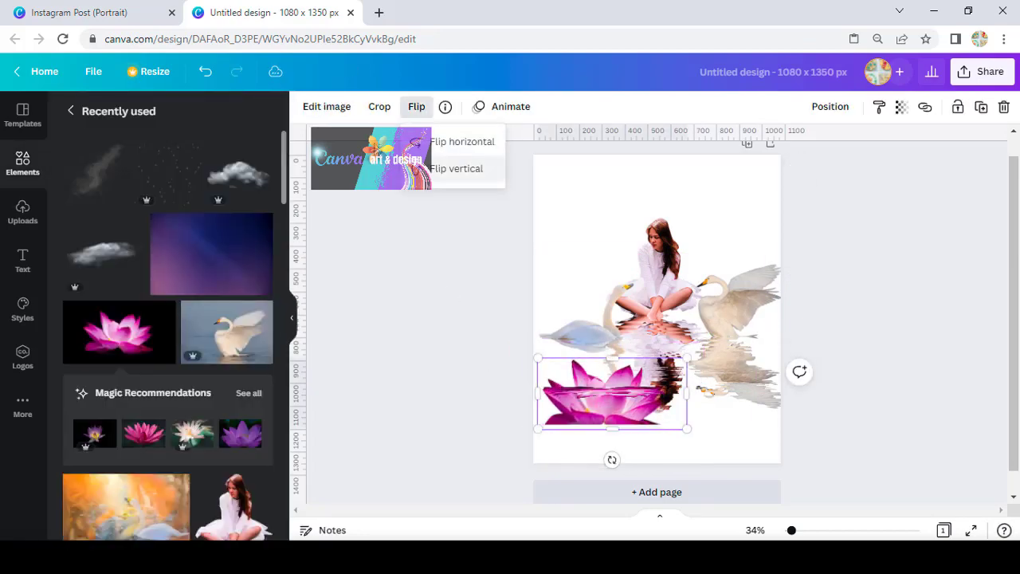
{"action": "left_click", "coordinate": [456, 168]}
- Apply the Torn variant of the Slice effect to the flipped lotus and move it off the original to the lower right
{"action": "left_click", "coordinate": [326, 106]}
{"action": "left_click", "coordinate": [234, 237]}
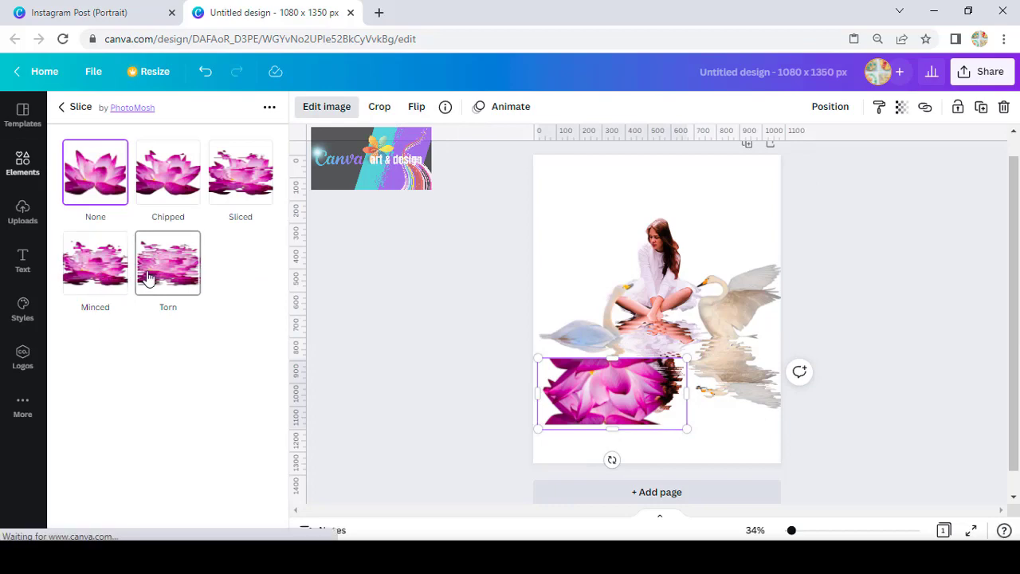
{"action": "left_click", "coordinate": [147, 272]}
{"action": "left_click_drag", "start_coordinate": [584, 394], "coordinate": [668, 441]}
{"action": "left_click", "coordinate": [221, 519]}
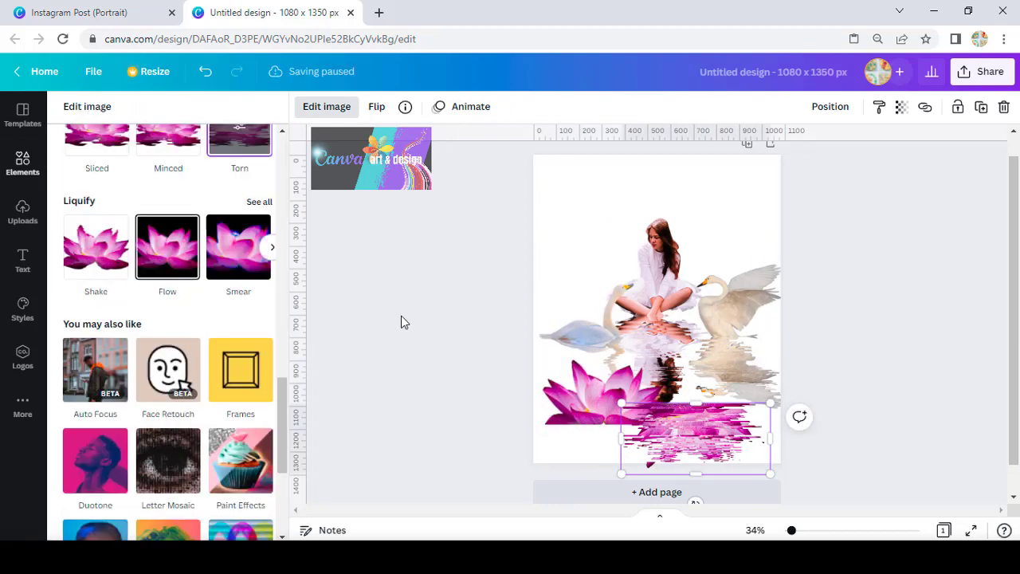
- Apply the Shake variant of the Liquify effect to the lotus reflection with a thick distort of 4.5
{"action": "left_click", "coordinate": [327, 106]}
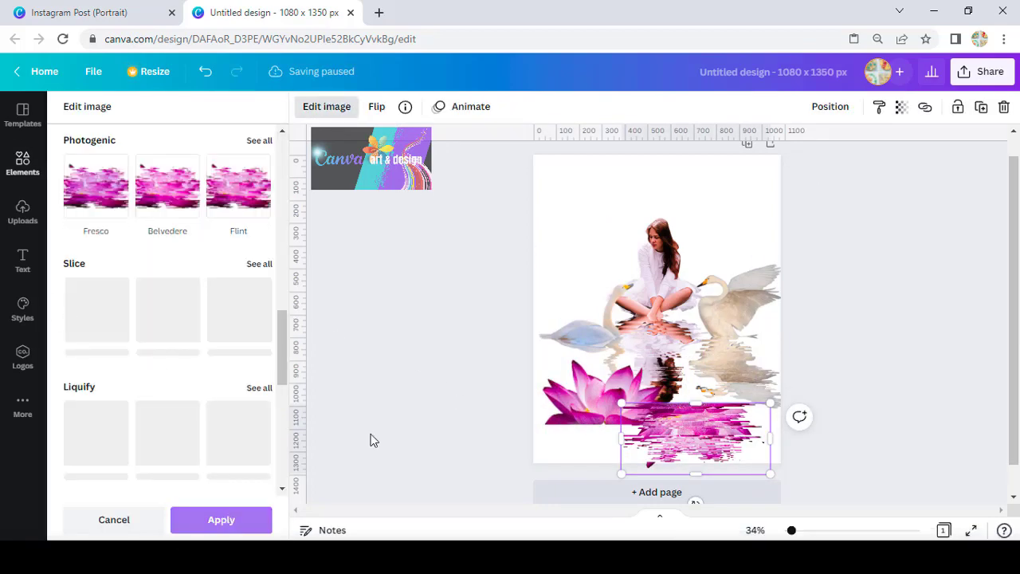
{"action": "left_click", "coordinate": [314, 106]}
{"action": "left_click", "coordinate": [221, 519]}
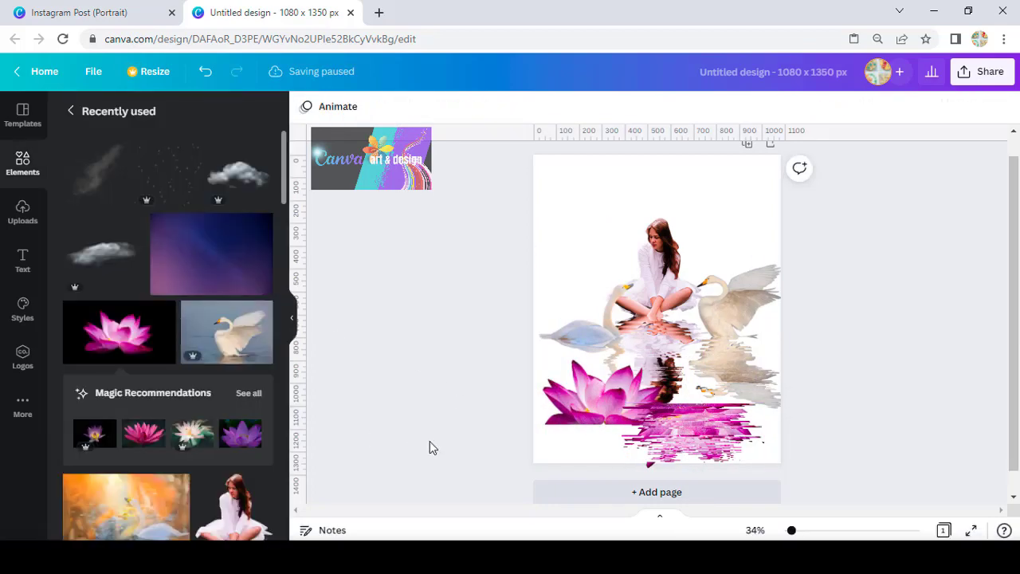
{"action": "left_click", "coordinate": [326, 106]}
{"action": "left_click", "coordinate": [172, 177]}
{"action": "left_click", "coordinate": [171, 177]}
{"action": "left_click_drag", "start_coordinate": [167, 193], "coordinate": [221, 195]}
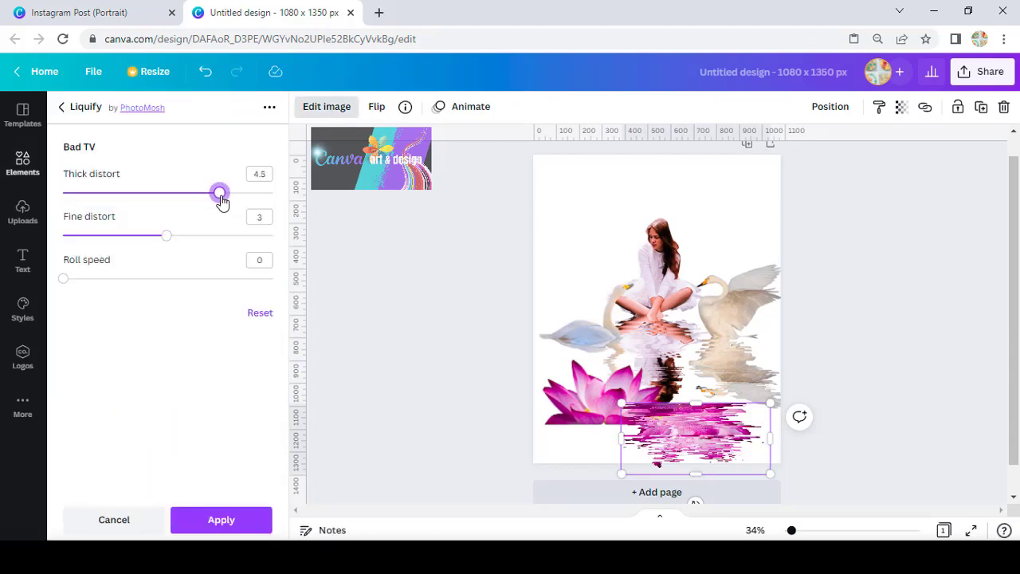
{"action": "left_click", "coordinate": [238, 522]}
- Place the reflection directly beneath the lotus and group the two
{"action": "left_click_drag", "start_coordinate": [683, 446], "coordinate": [603, 451]}
{"action": "right_click", "coordinate": [608, 398]}
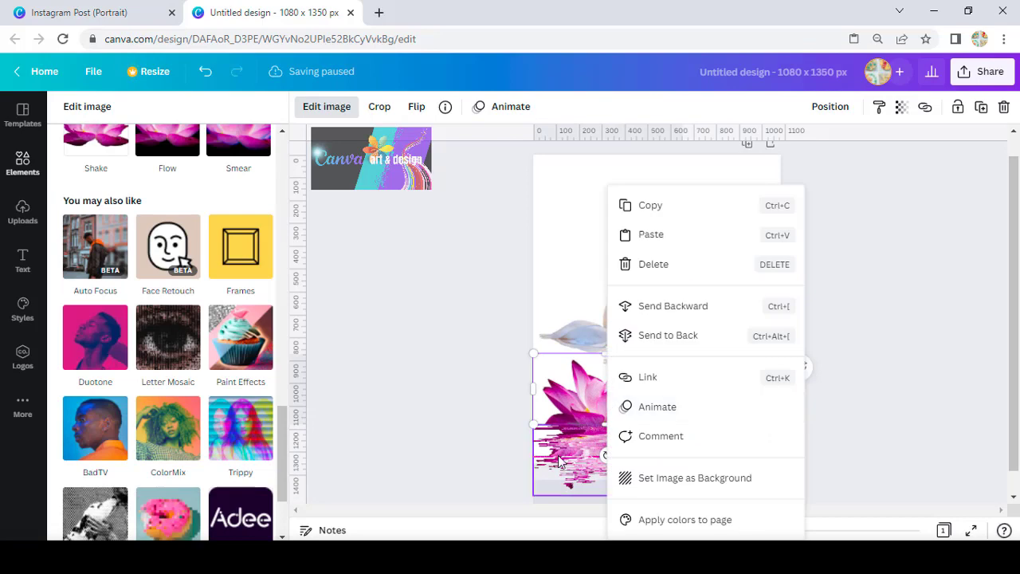
{"action": "left_click", "coordinate": [594, 448]}
{"action": "left_click", "coordinate": [588, 383], "text": "shift"}
{"action": "right_click", "coordinate": [588, 388]}
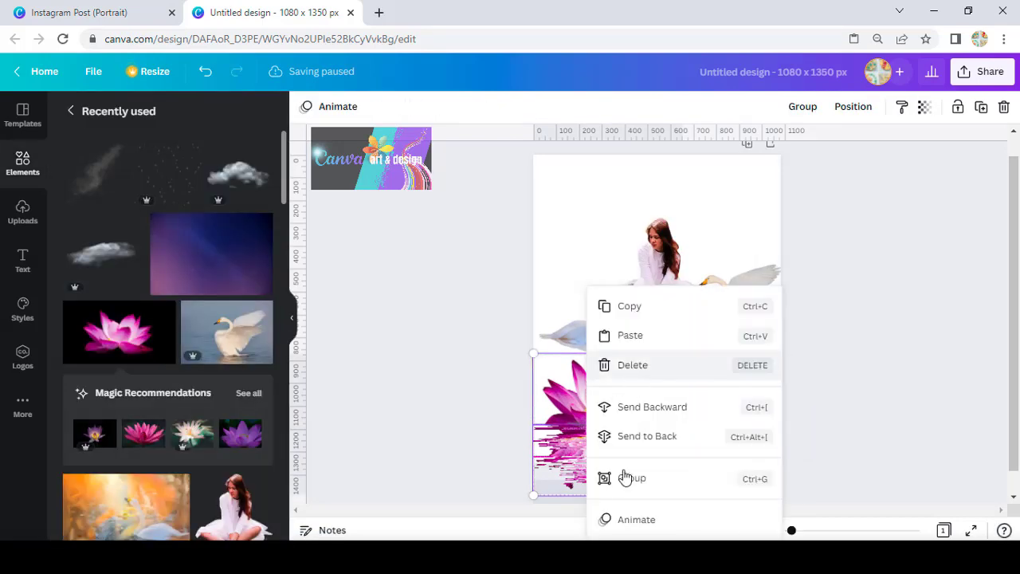
{"action": "left_click", "coordinate": [628, 482]}
- Shrink the lotus group and place it at the girl's feet on the waterline
{"action": "left_click_drag", "start_coordinate": [534, 494], "coordinate": [658, 317]}
{"action": "left_click", "coordinate": [667, 366]}
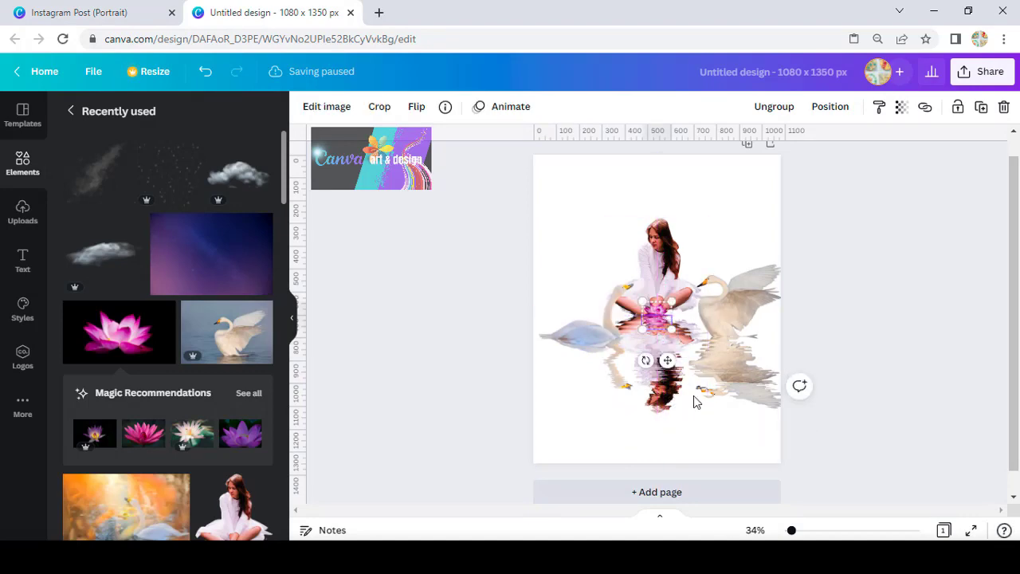
{"action": "left_click_drag", "start_coordinate": [792, 533], "coordinate": [818, 530]}
{"action": "scroll", "coordinate": [668, 438], "scroll_direction": "down", "scroll_amount": 3}
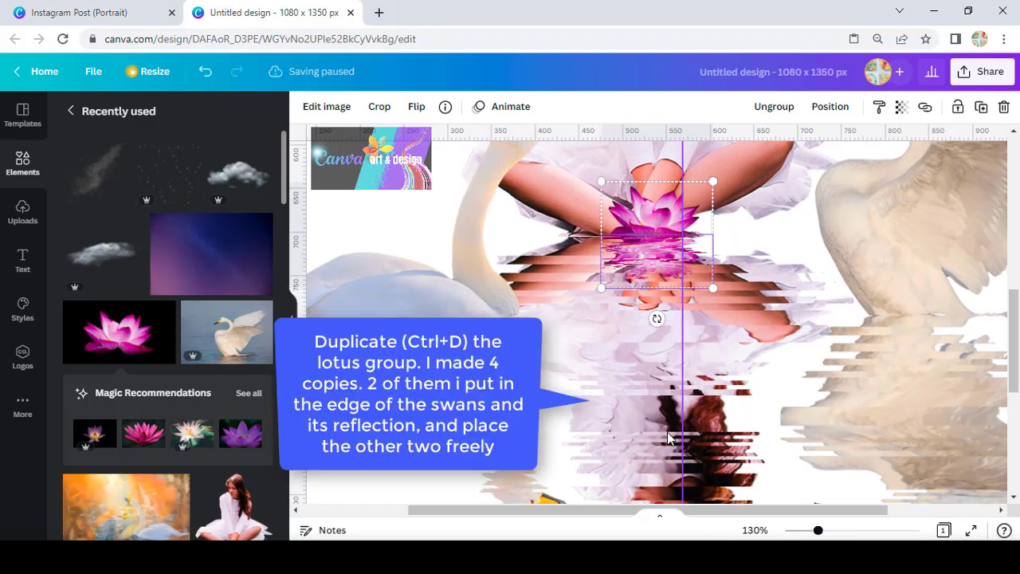
- Duplicate the lotus group and place a slightly smaller copy where the first swan meets its reflection
{"action": "key", "text": "ctrl+d"}
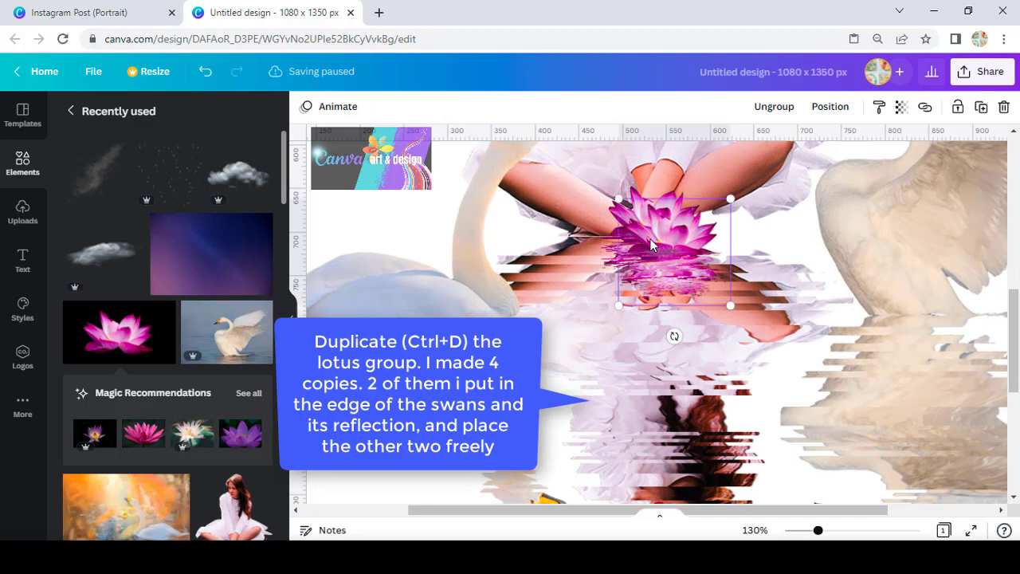
{"action": "scroll", "coordinate": [772, 253], "scroll_direction": "left", "scroll_amount": 2}
{"action": "left_click_drag", "start_coordinate": [772, 253], "coordinate": [567, 352]}
{"action": "left_click_drag", "start_coordinate": [632, 298], "coordinate": [613, 314]}
{"action": "left_click", "coordinate": [670, 414]}
- Duplicate the girl's lotus group, enlarge the copy and place it where the spread-winged swan meets its reflection
{"action": "left_click_drag", "start_coordinate": [727, 512], "coordinate": [871, 511]}
{"action": "left_click", "coordinate": [557, 218]}
{"action": "key", "text": "ctrl+d"}
{"action": "left_click_drag", "start_coordinate": [558, 217], "coordinate": [802, 302]}
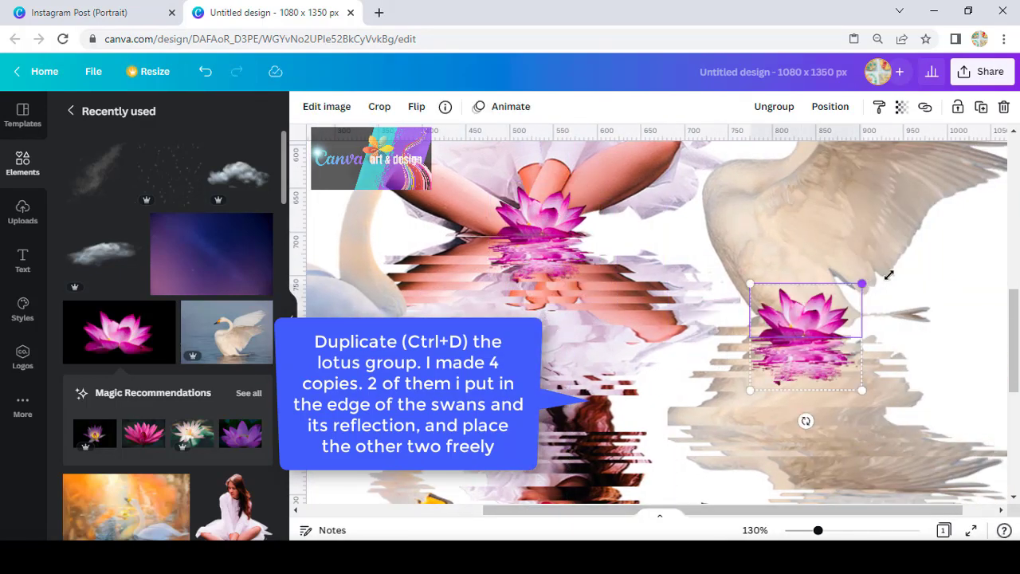
{"action": "left_click_drag", "start_coordinate": [862, 283], "coordinate": [894, 252]}
{"action": "left_click", "coordinate": [800, 530]}
{"action": "left_click_drag", "start_coordinate": [796, 317], "coordinate": [774, 334]}
- Duplicate the lotus group twice, placing the larger copy in the lower-left water and the smaller one beside the girl's reflection
{"action": "key", "text": "ctrl+d"}
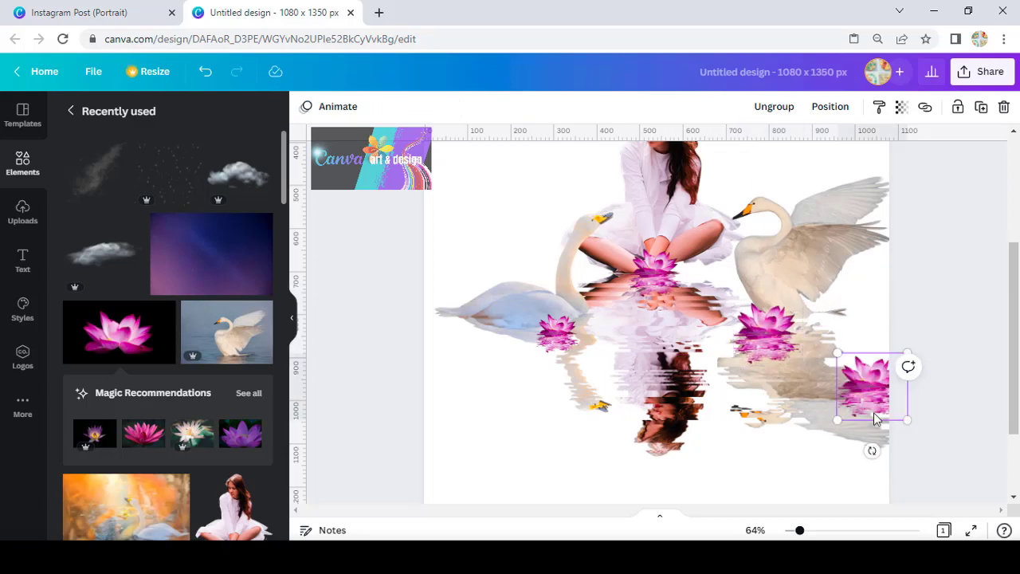
{"action": "left_click_drag", "start_coordinate": [885, 389], "coordinate": [518, 427]}
{"action": "left_click_drag", "start_coordinate": [702, 405], "coordinate": [723, 393]}
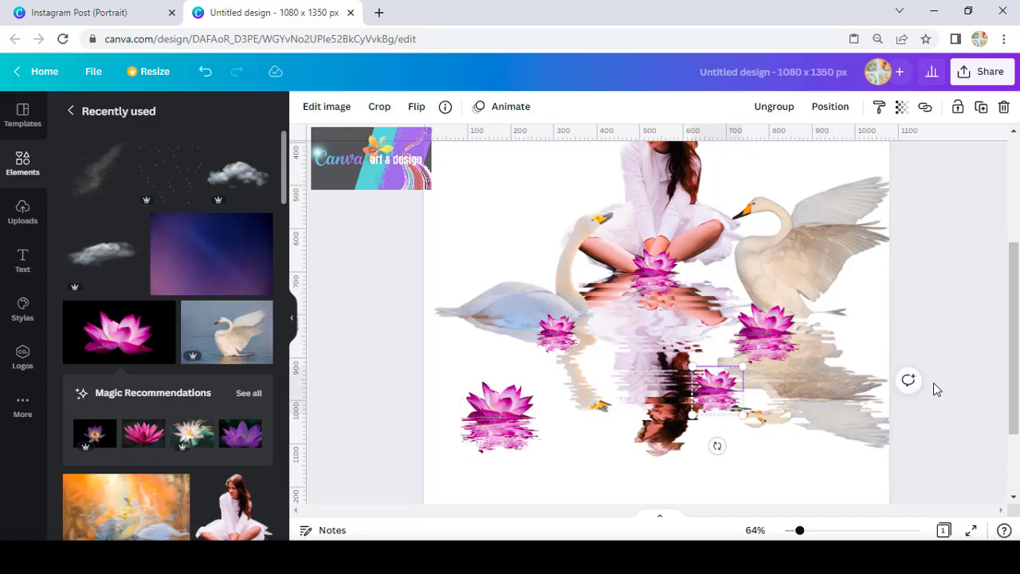
- Add the blue-purple sky photo, stretch it to cover the whole page and send it to the back
{"action": "left_click_drag", "start_coordinate": [800, 533], "coordinate": [789, 531]}
{"action": "left_click", "coordinate": [218, 269]}
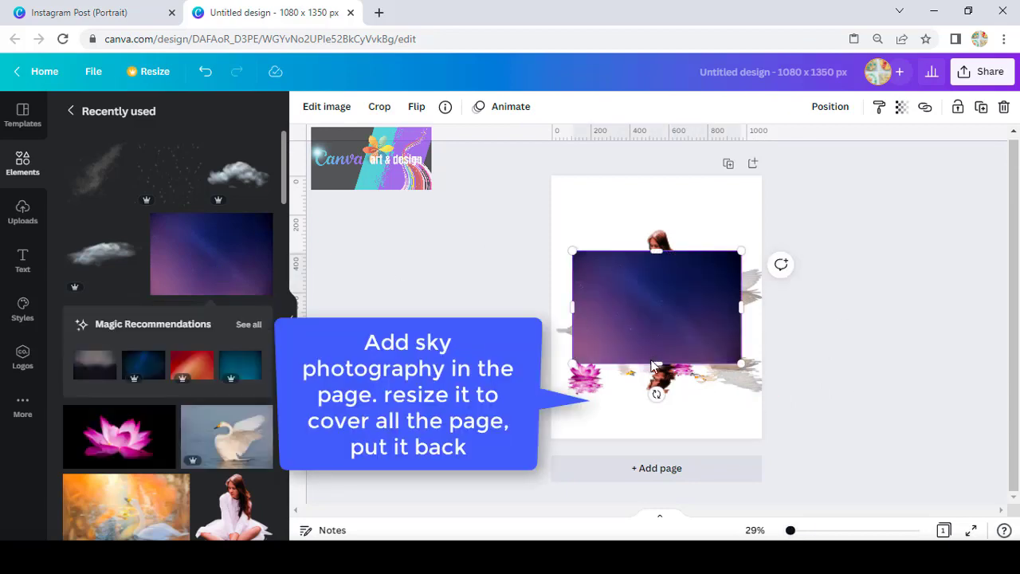
{"action": "left_click_drag", "start_coordinate": [657, 364], "coordinate": [655, 439]}
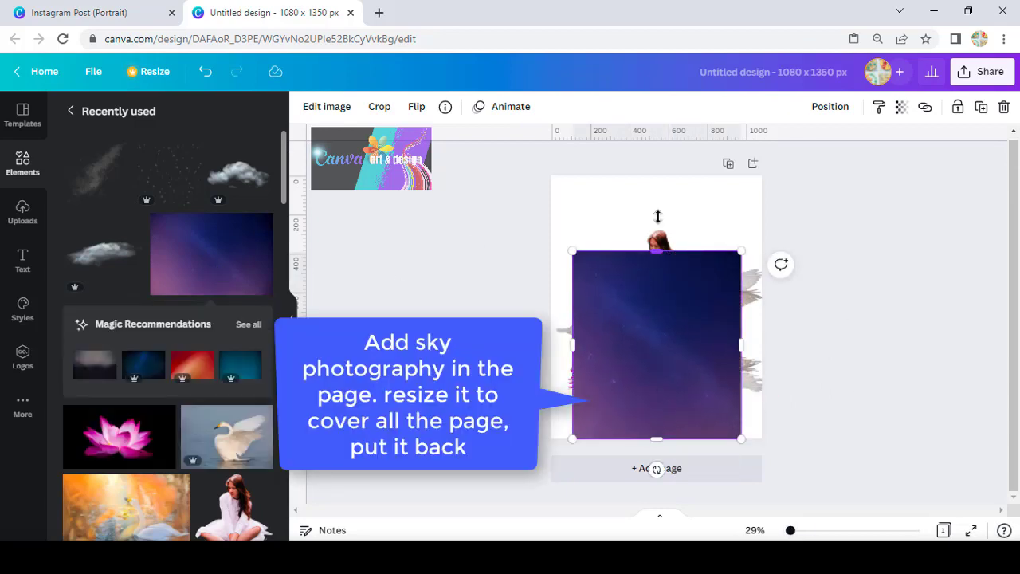
{"action": "left_click_drag", "start_coordinate": [658, 217], "coordinate": [655, 175]}
{"action": "left_click_drag", "start_coordinate": [763, 308], "coordinate": [762, 308]}
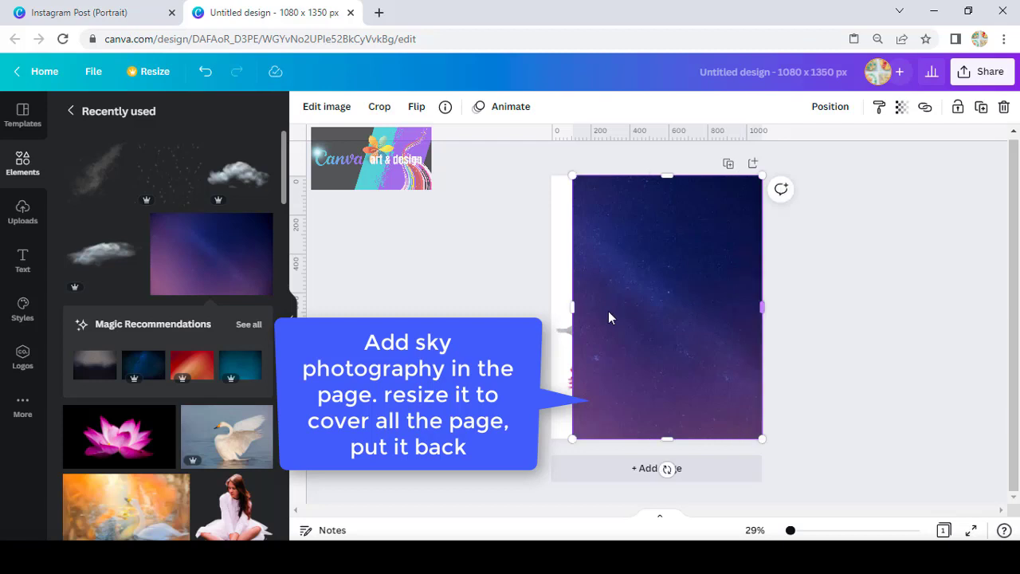
{"action": "left_click_drag", "start_coordinate": [575, 306], "coordinate": [552, 307]}
{"action": "right_click", "coordinate": [683, 202]}
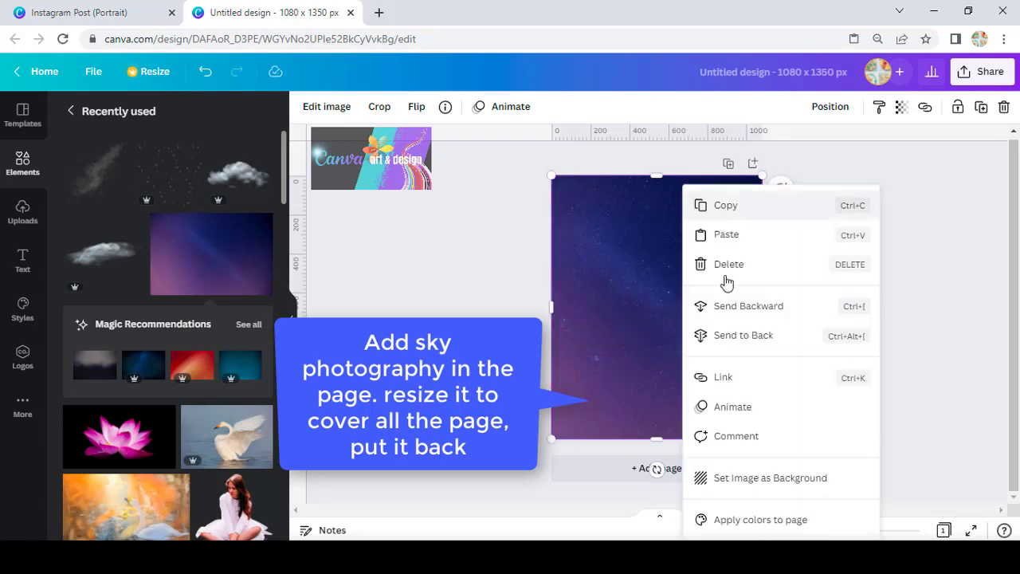
{"action": "left_click", "coordinate": [744, 336]}
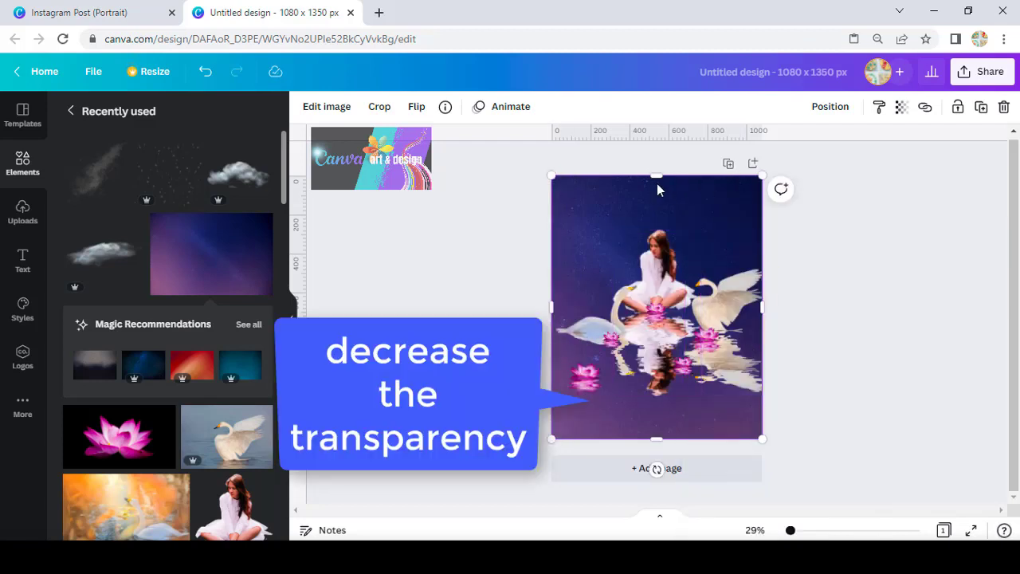
- Reduce the sky photo's opacity so the background looks slightly paler
{"action": "left_click", "coordinate": [902, 107]}
{"action": "left_click_drag", "start_coordinate": [893, 162], "coordinate": [871, 164]}
{"action": "left_click", "coordinate": [884, 284]}
{"action": "left_click", "coordinate": [886, 284]}
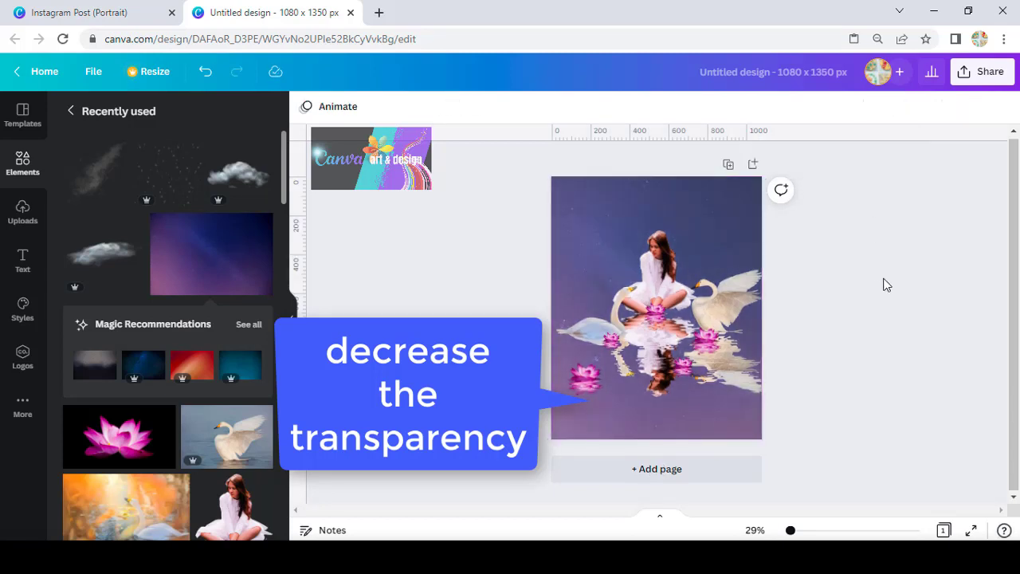
- Add a second blank page, place the stars graphic on it and enlarge it to nearly the page width
{"action": "left_click", "coordinate": [649, 471]}
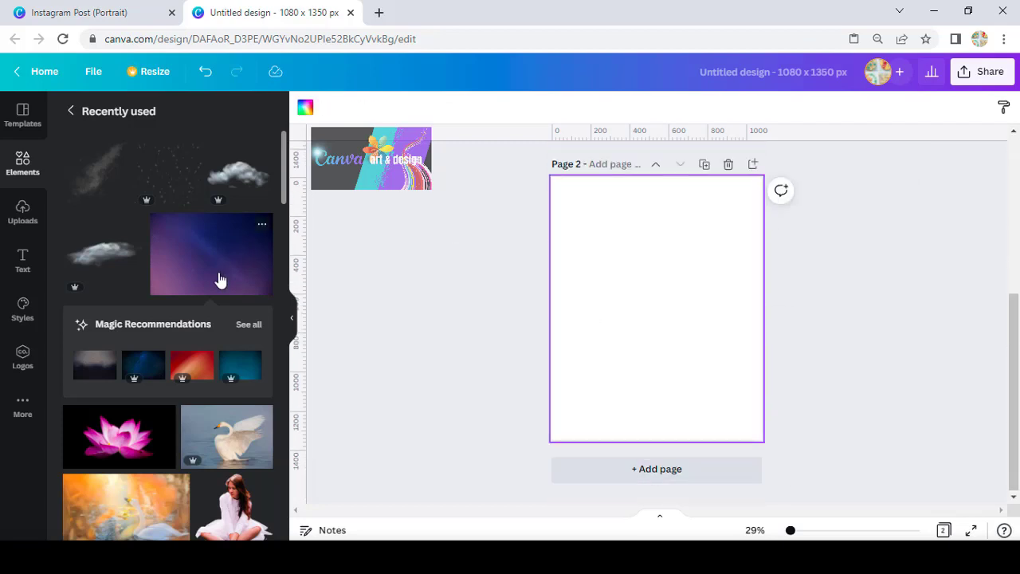
{"action": "scroll", "coordinate": [218, 280], "scroll_direction": "down", "scroll_amount": 1}
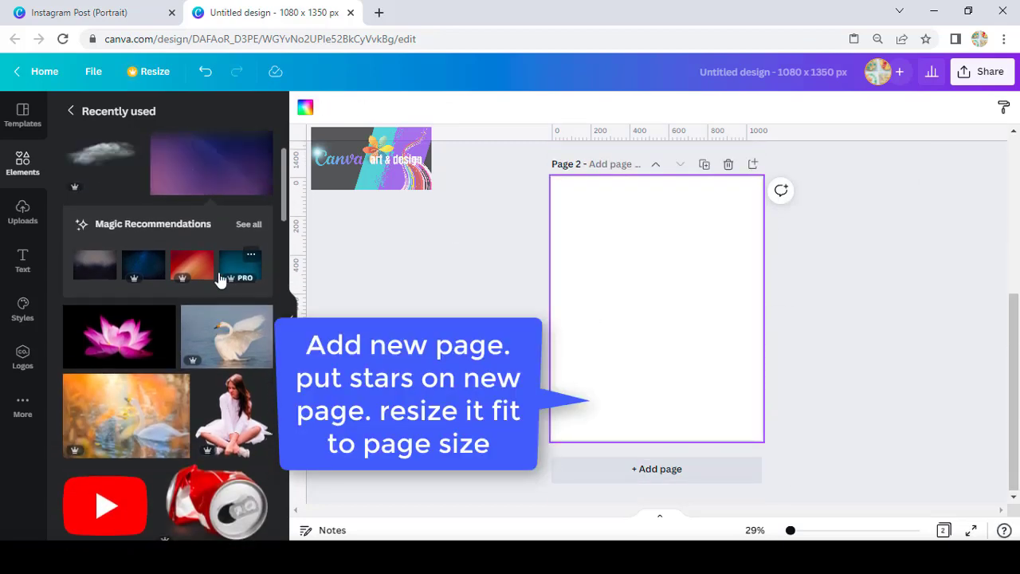
{"action": "scroll", "coordinate": [218, 280], "scroll_direction": "up", "scroll_amount": 1}
{"action": "left_click", "coordinate": [177, 184]}
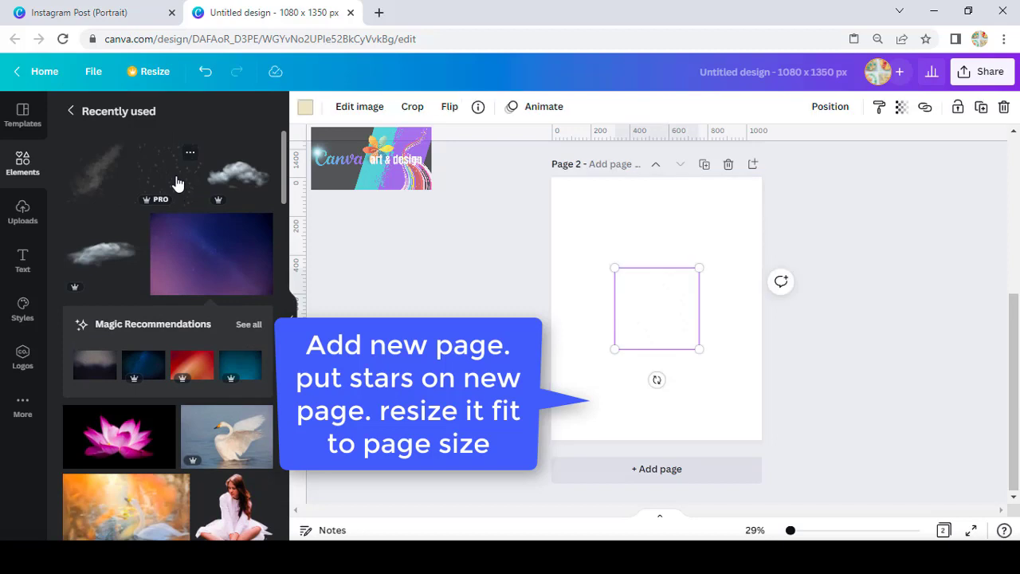
{"action": "left_click_drag", "start_coordinate": [615, 349], "coordinate": [575, 409]}
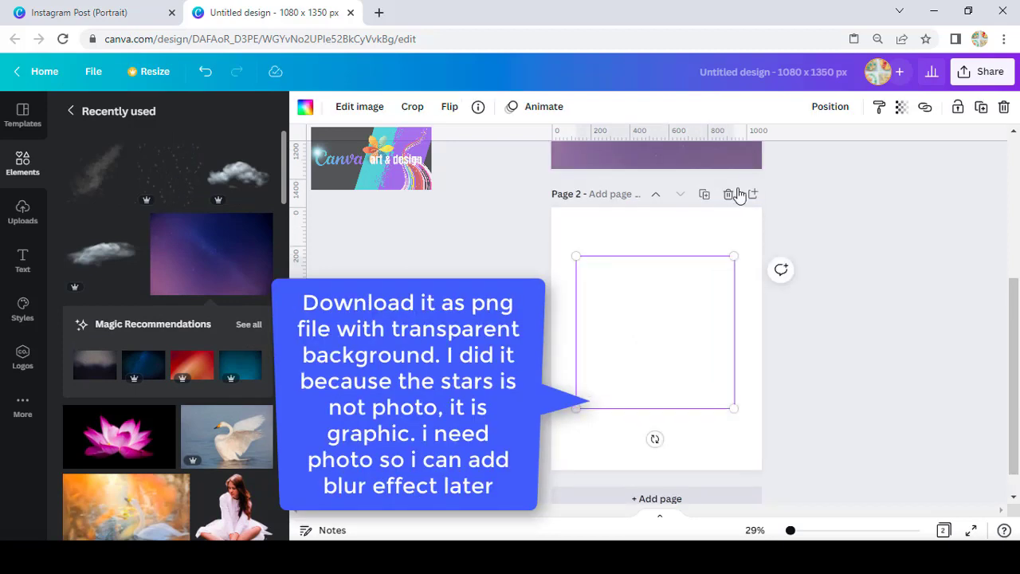
- Download only page 2 as a PNG with a transparent background
{"action": "left_click", "coordinate": [976, 76]}
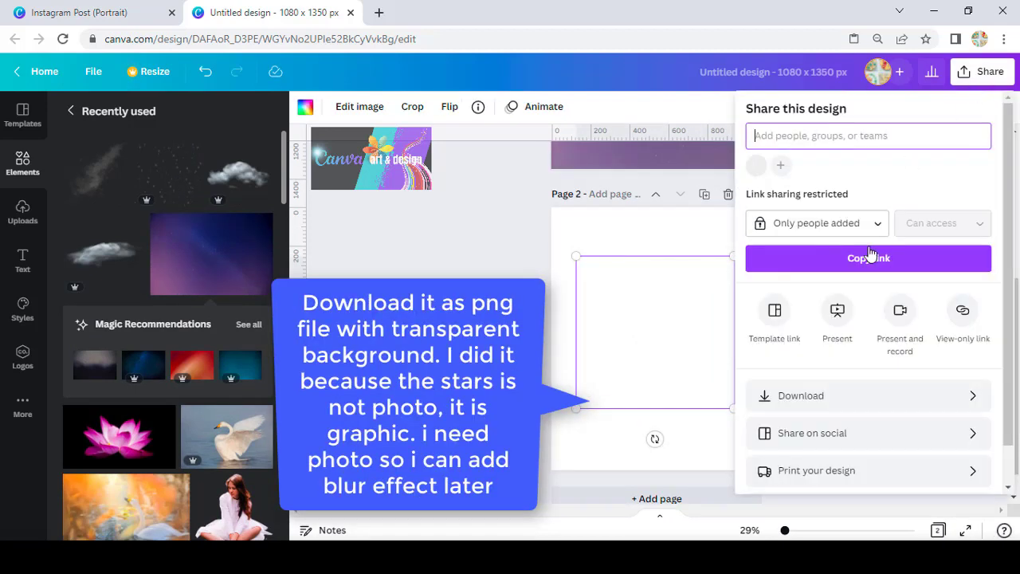
{"action": "left_click", "coordinate": [948, 396]}
{"action": "left_click", "coordinate": [988, 326]}
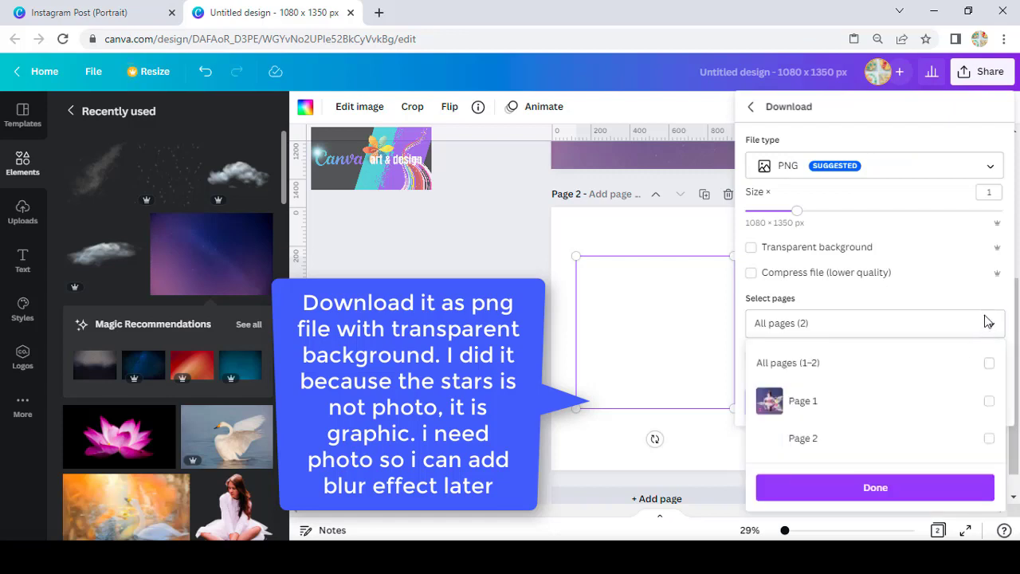
{"action": "left_click", "coordinate": [943, 441]}
{"action": "left_click", "coordinate": [819, 252]}
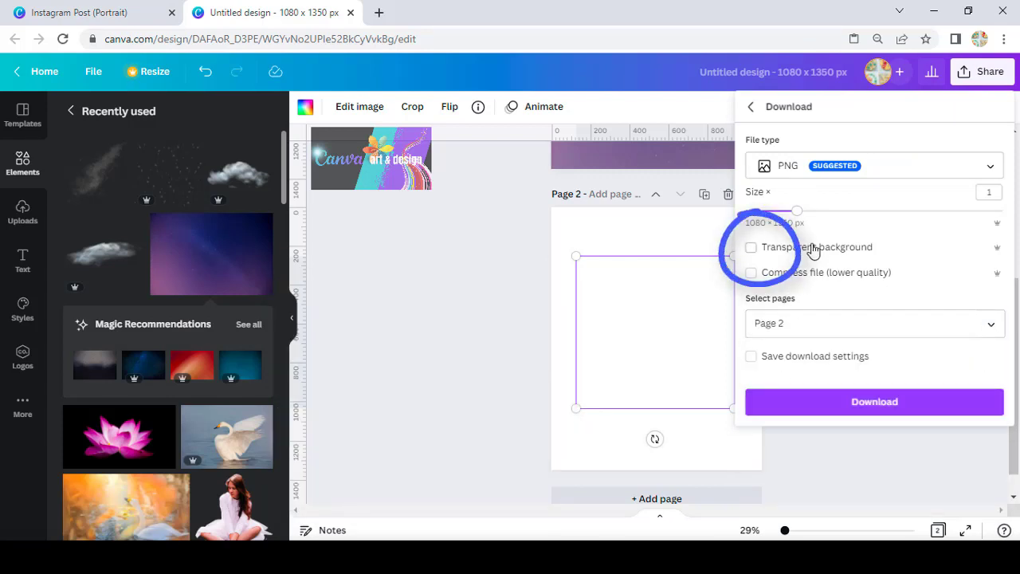
{"action": "left_click", "coordinate": [834, 406]}
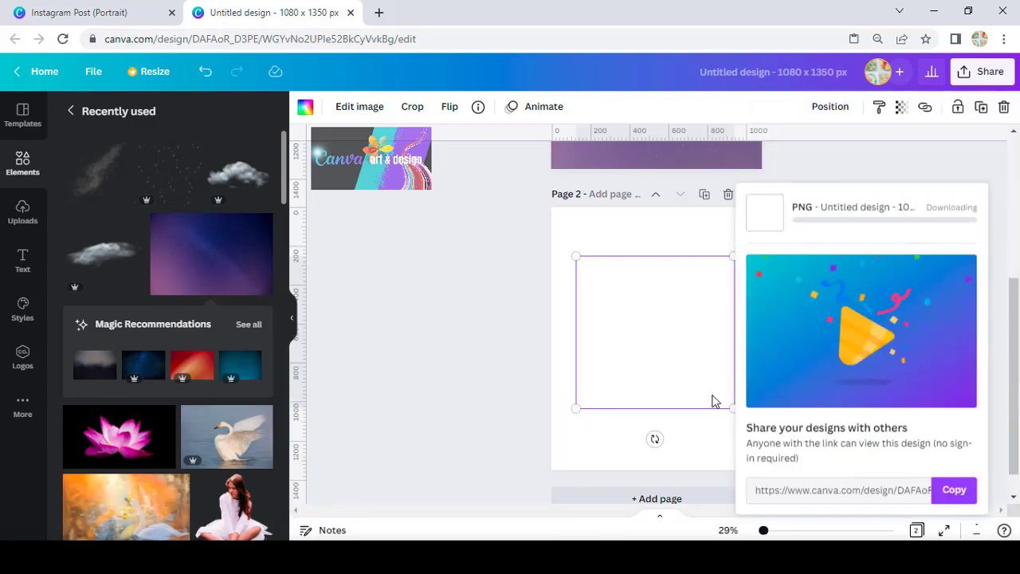
- Upload the downloaded stars PNG onto page 1 and enlarge it beyond the page edges so stars fill the sky
{"action": "scroll", "coordinate": [520, 344], "scroll_direction": "up", "scroll_amount": 2}
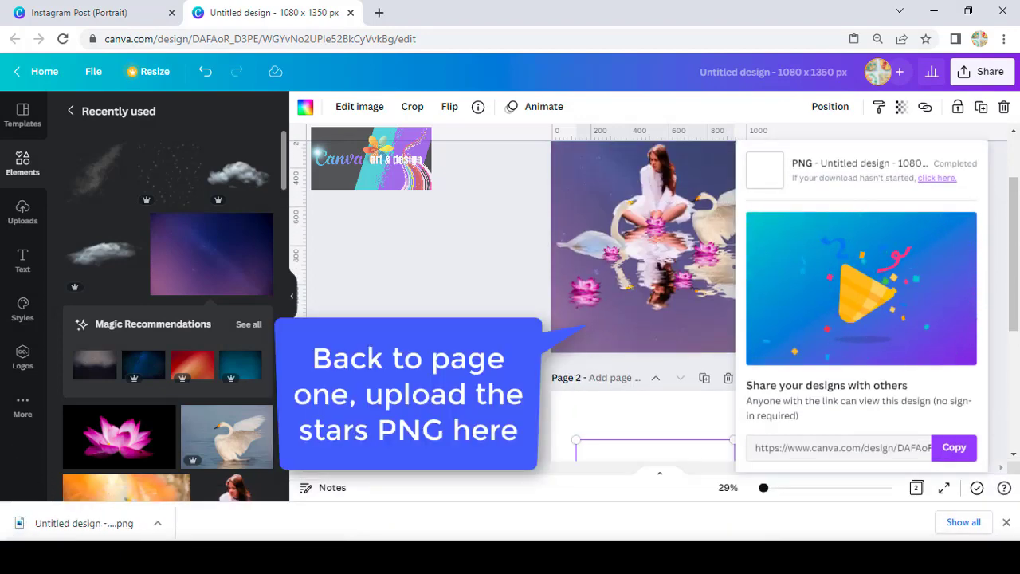
{"action": "left_click", "coordinate": [521, 344]}
{"action": "left_click_drag", "start_coordinate": [103, 523], "coordinate": [638, 307]}
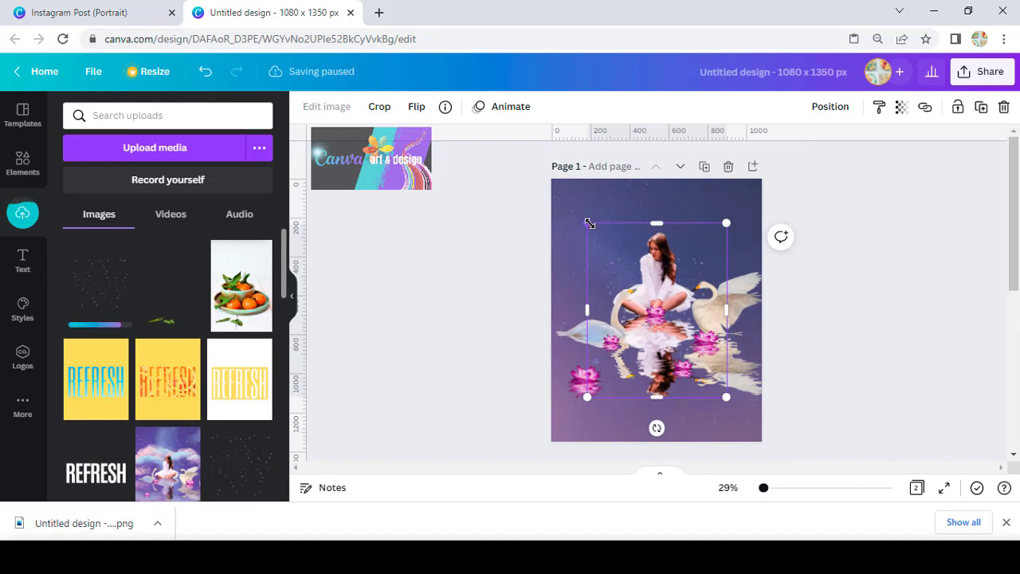
{"action": "left_click_drag", "start_coordinate": [588, 224], "coordinate": [531, 138]}
{"action": "left_click_drag", "start_coordinate": [727, 397], "coordinate": [802, 506]}
{"action": "left_click_drag", "start_coordinate": [713, 258], "coordinate": [715, 229]}
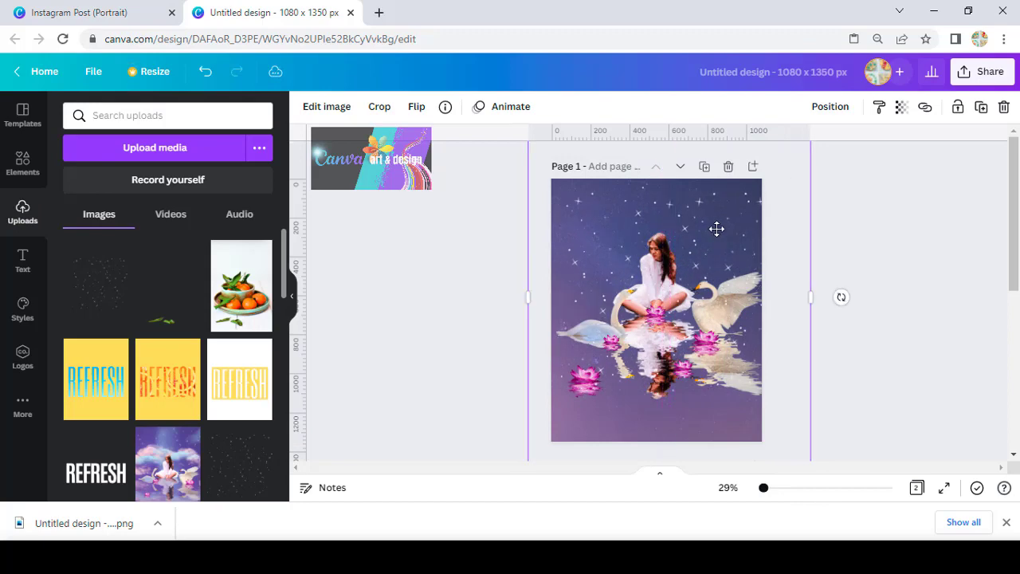
- Adjust the stars image to brightness 84 and blur 5
{"action": "left_click", "coordinate": [339, 107]}
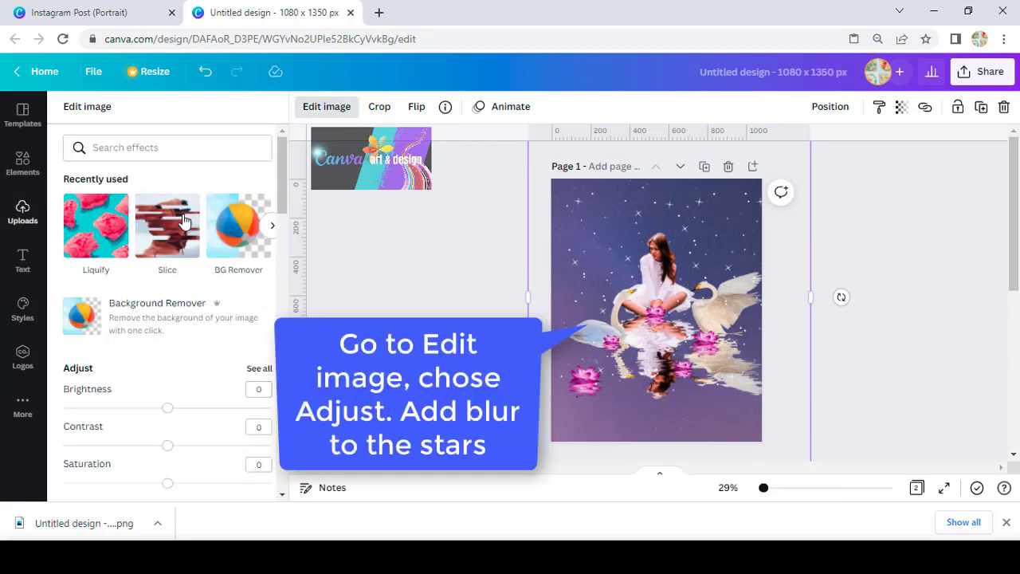
{"action": "scroll", "coordinate": [212, 312], "scroll_direction": "down", "scroll_amount": 3}
{"action": "left_click", "coordinate": [256, 170]}
{"action": "left_click", "coordinate": [255, 168]}
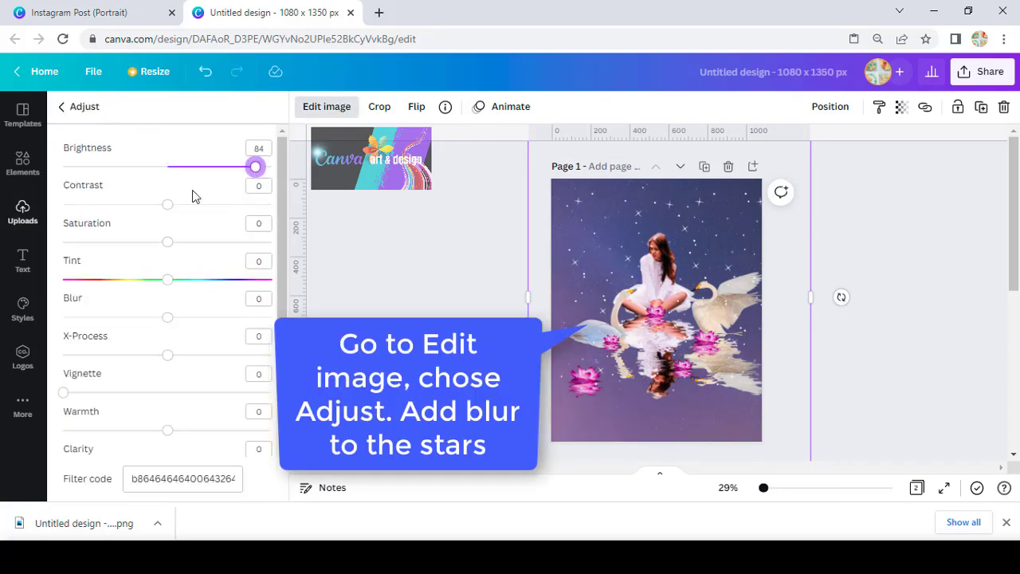
{"action": "mouse_move", "coordinate": [166, 320]}
{"action": "left_mouse_down"}
{"action": "mouse_move", "coordinate": [187, 330]}
{"action": "mouse_move", "coordinate": [174, 327]}
{"action": "left_mouse_up"}
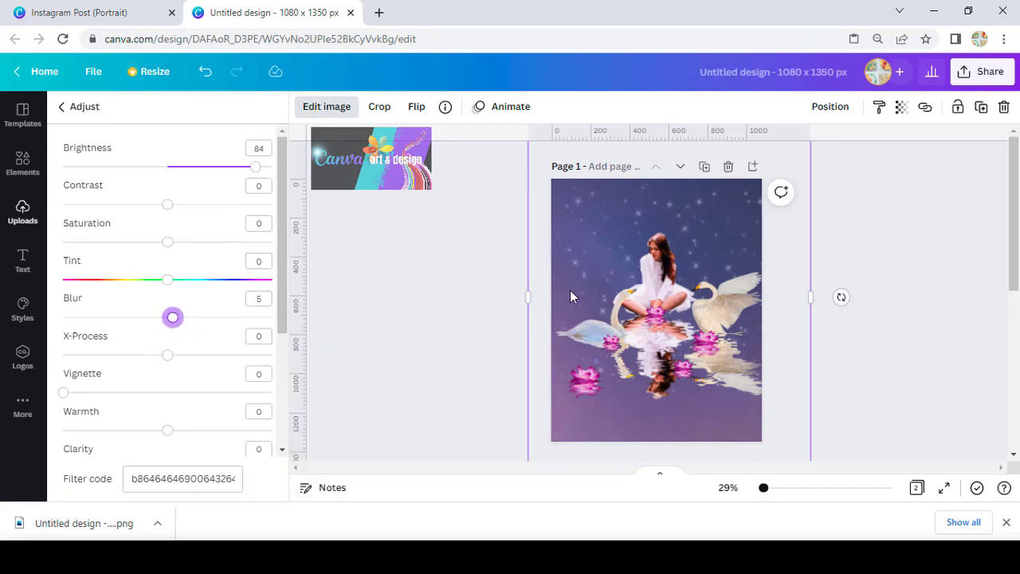
- Crop the stars image from below so its lower edge lines up with the sitting girl's waterline
{"action": "scroll", "coordinate": [655, 343], "scroll_direction": "down", "scroll_amount": 1}
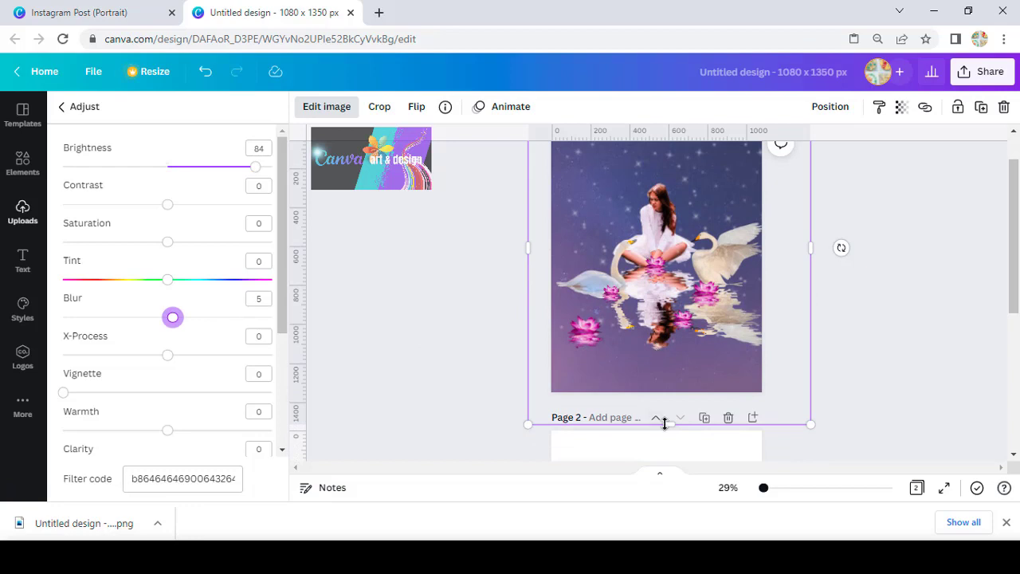
{"action": "left_click_drag", "start_coordinate": [665, 423], "coordinate": [666, 271]}
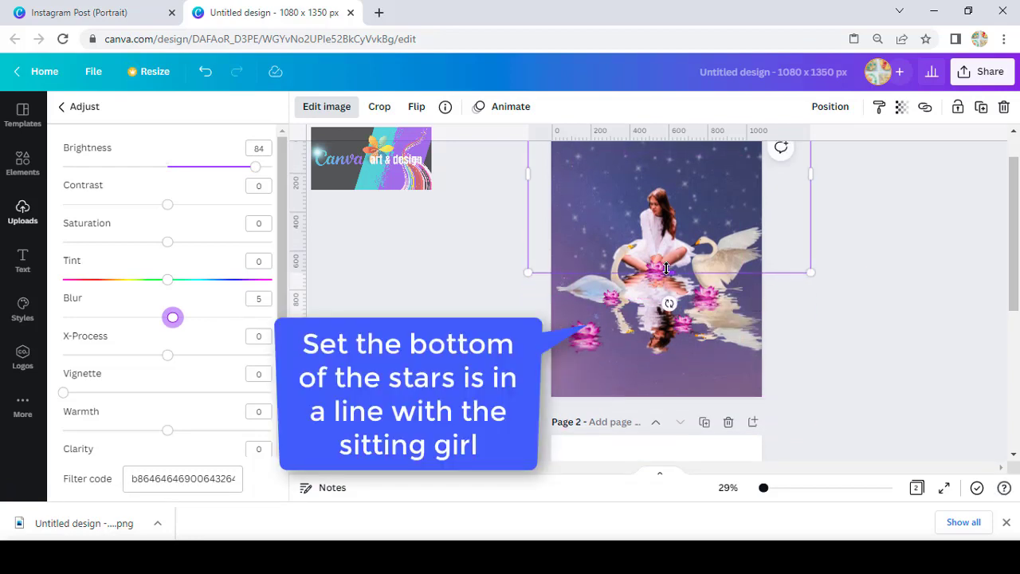
{"action": "scroll", "coordinate": [666, 268], "scroll_direction": "up", "scroll_amount": 1}
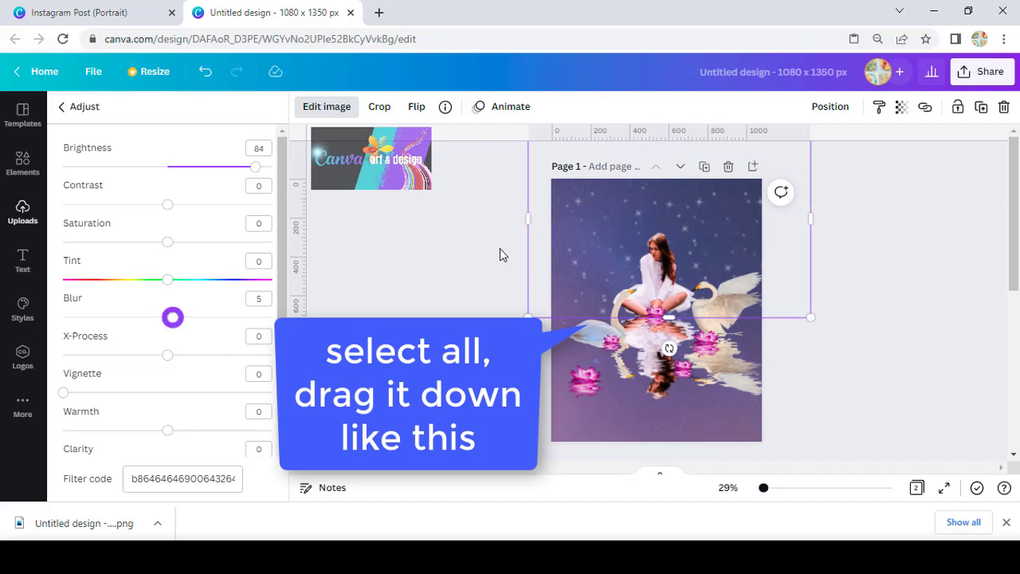
- Select the stars, girl, swans and lotus flowers together and move them down toward the lower page edge
{"action": "left_click_drag", "start_coordinate": [501, 253], "coordinate": [777, 411]}
{"action": "left_click_drag", "start_coordinate": [728, 315], "coordinate": [729, 344]}
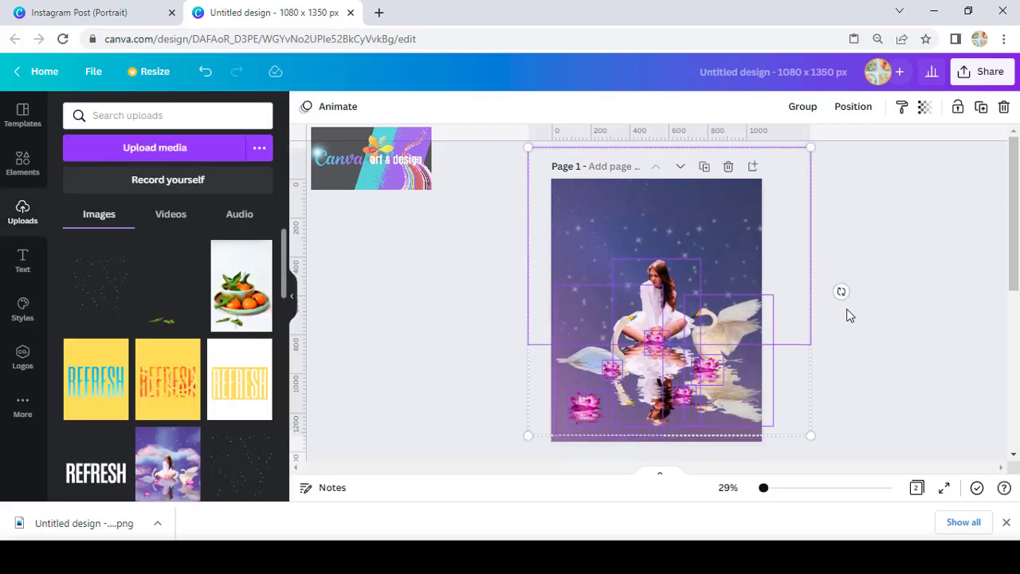
{"action": "left_click", "coordinate": [906, 319]}
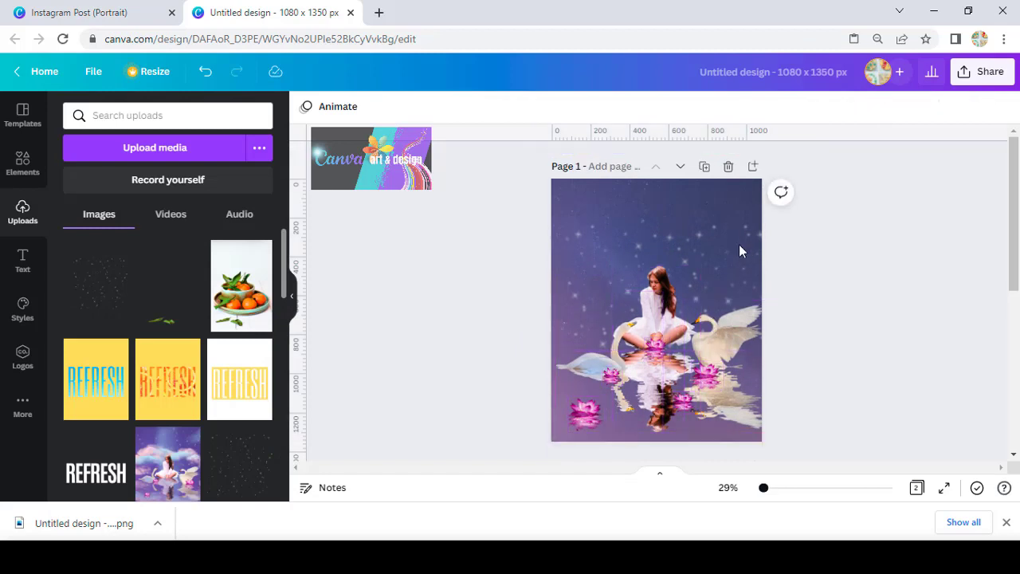
- Extend the stars image downward and move it up to end at the waterline, and send it to the back
{"action": "left_click", "coordinate": [726, 247]}
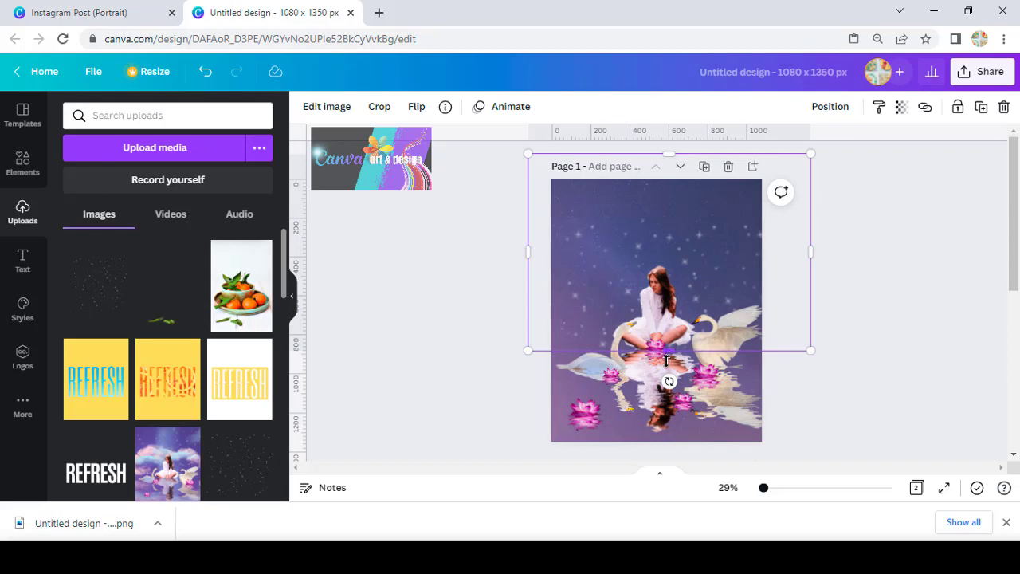
{"action": "left_click_drag", "start_coordinate": [666, 360], "coordinate": [666, 398]}
{"action": "left_click_drag", "start_coordinate": [707, 276], "coordinate": [706, 236]}
{"action": "right_click", "coordinate": [706, 237]}
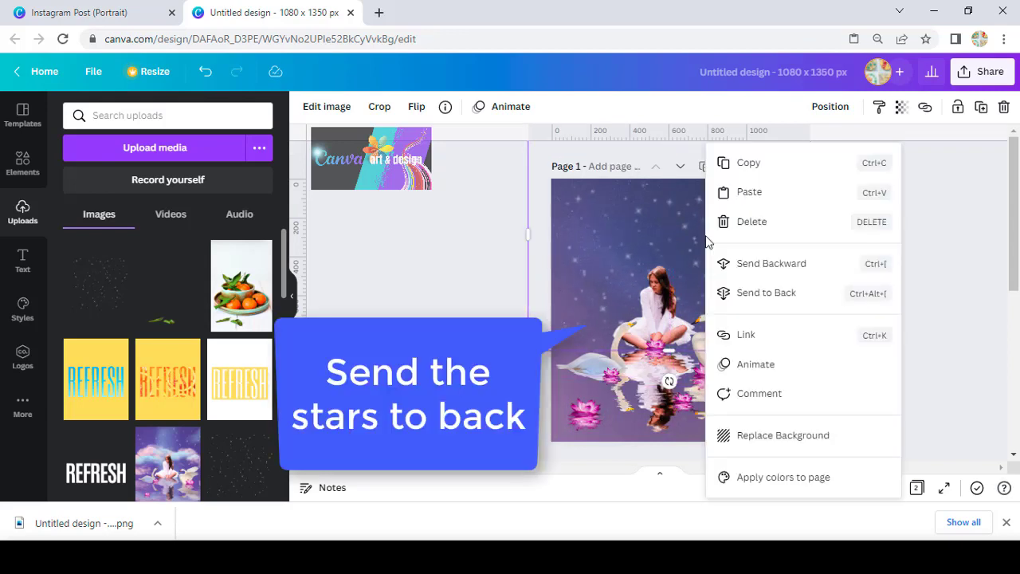
{"action": "left_click", "coordinate": [787, 301]}
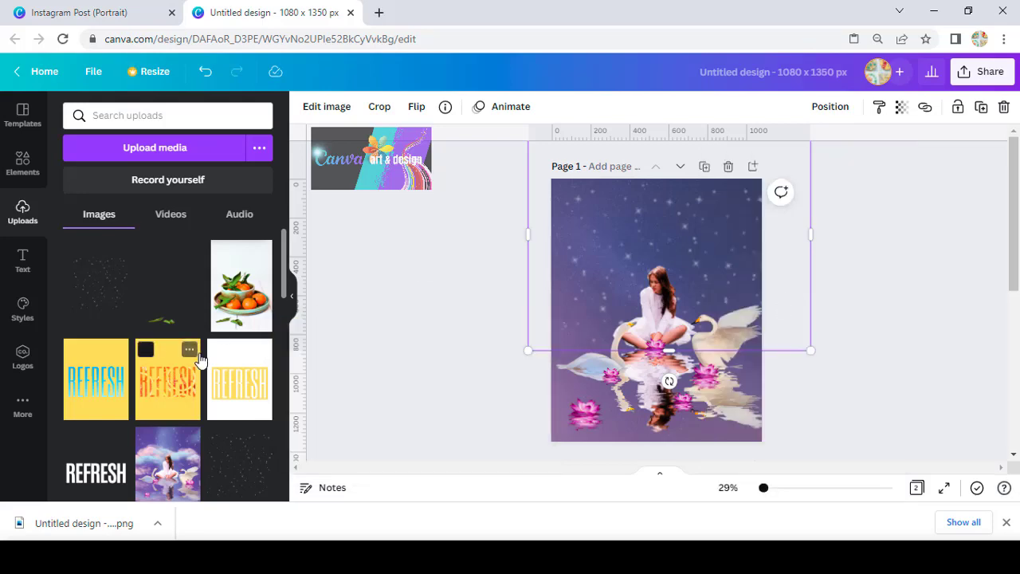
- Add the gray silver splash to page 1 and set its brightness to 100, tint to 40 and blur to 60
{"action": "left_click", "coordinate": [22, 163]}
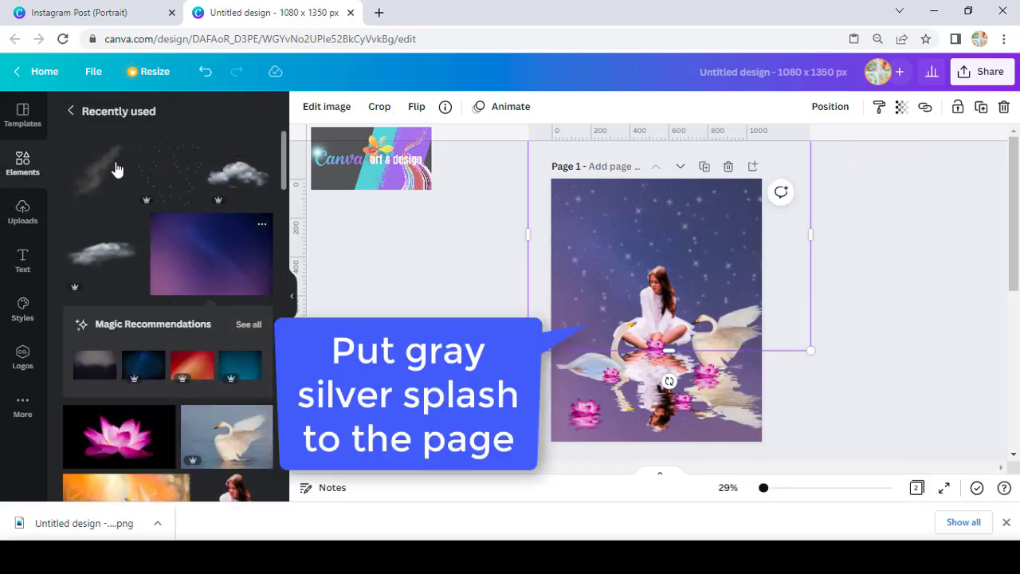
{"action": "left_click", "coordinate": [115, 169]}
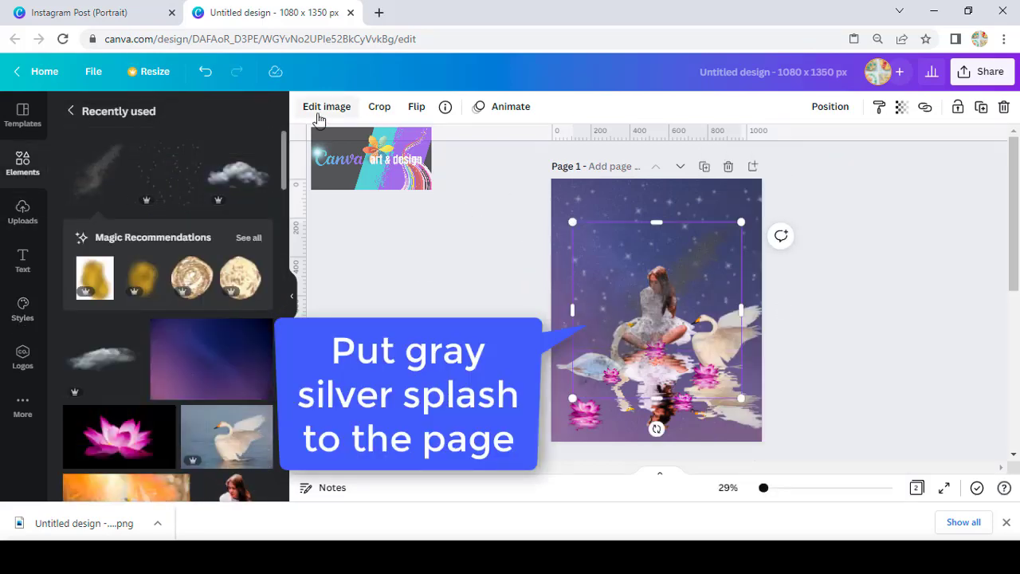
{"action": "left_click", "coordinate": [318, 111]}
{"action": "left_click", "coordinate": [98, 232]}
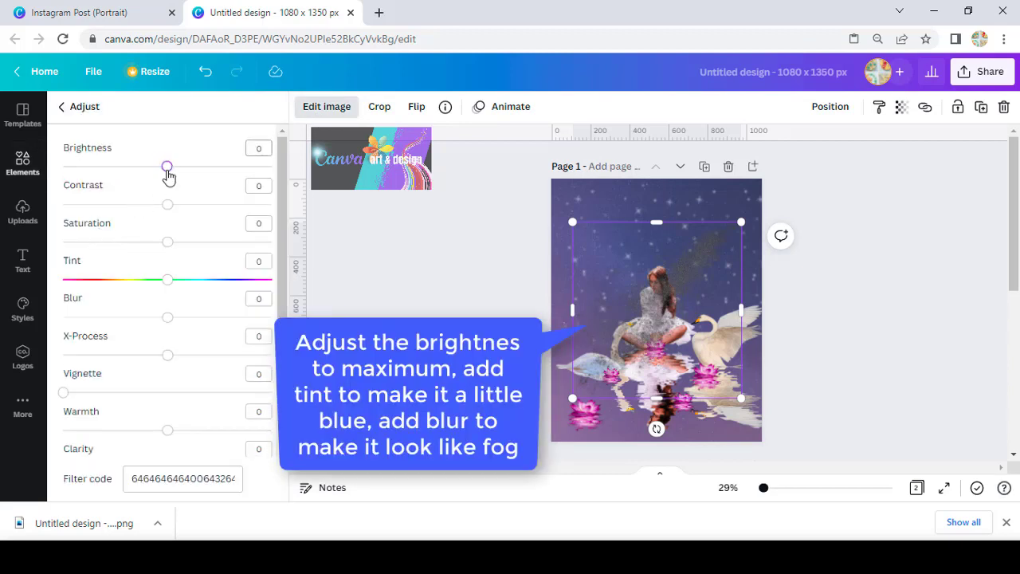
{"action": "left_click_drag", "start_coordinate": [167, 167], "coordinate": [277, 187]}
{"action": "left_click_drag", "start_coordinate": [171, 287], "coordinate": [210, 294]}
{"action": "left_click_drag", "start_coordinate": [166, 319], "coordinate": [231, 329]}
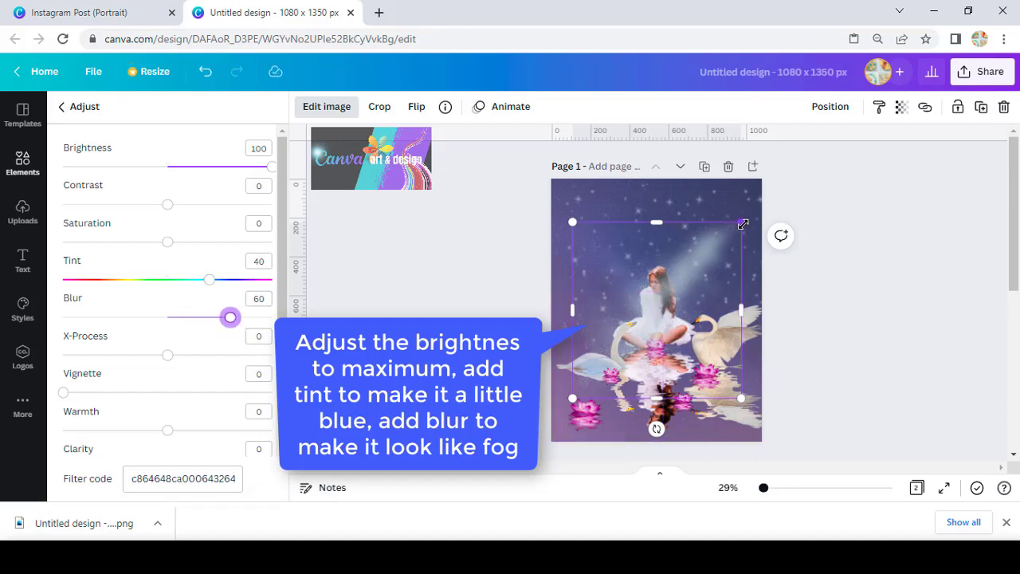
- Enlarge the blurred silver splash beyond the page's upper right, tilt it counterclockwise, and send it behind the sitting girl
{"action": "left_click_drag", "start_coordinate": [743, 224], "coordinate": [858, 132]}
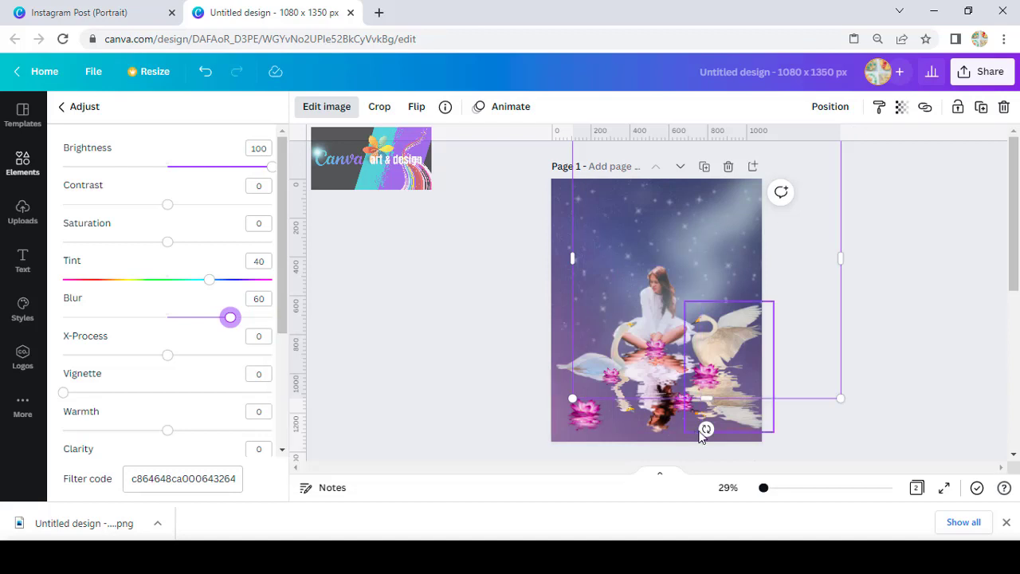
{"action": "left_click_drag", "start_coordinate": [706, 429], "coordinate": [749, 416]}
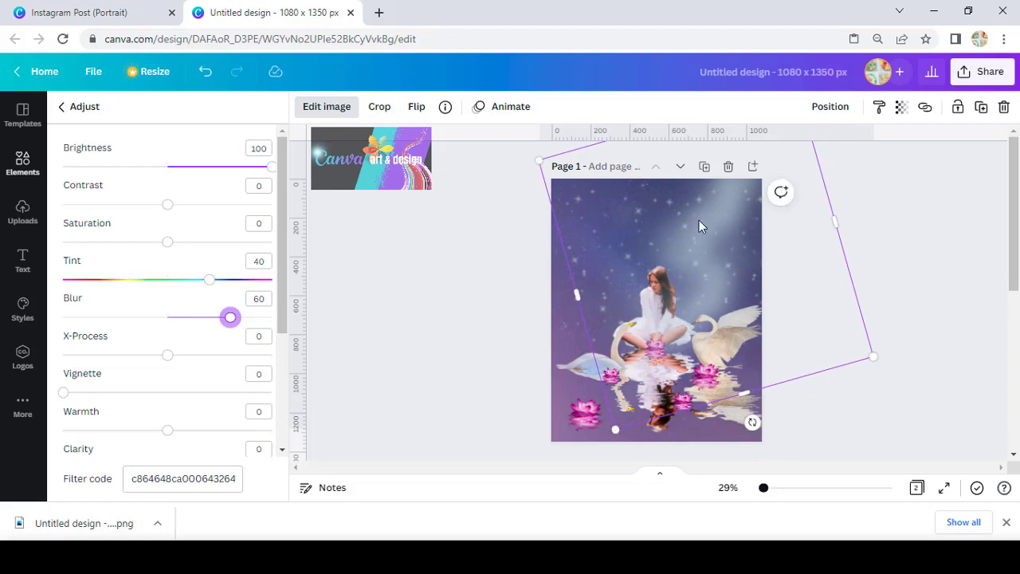
{"action": "right_click", "coordinate": [699, 220]}
{"action": "left_click", "coordinate": [710, 292]}
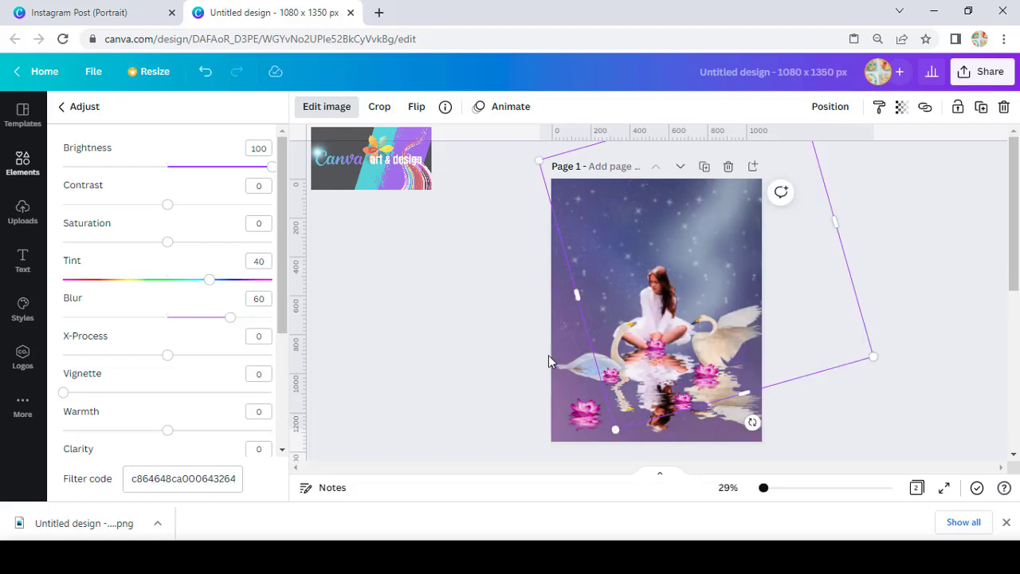
- Send the stars image to the back, behind the blurred splash
{"action": "left_click", "coordinate": [552, 319]}
{"action": "right_click", "coordinate": [552, 319]}
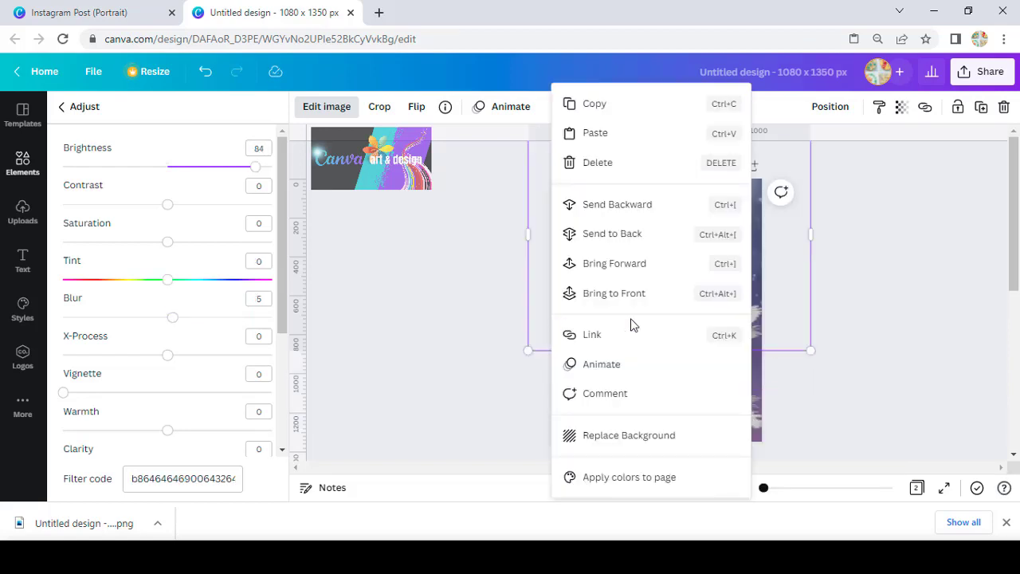
{"action": "left_click", "coordinate": [635, 236]}
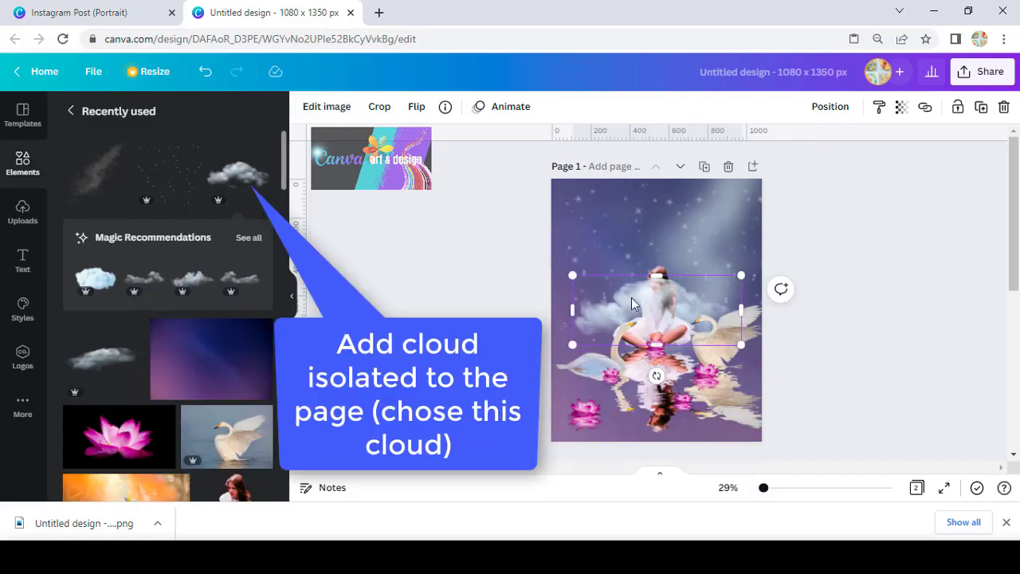
- Place the isolated cloud above the girl and set its saturation to 100, tint to -89 and warmth to 100
{"action": "left_click_drag", "start_coordinate": [603, 248], "coordinate": [582, 197]}
{"action": "left_click", "coordinate": [329, 106]}
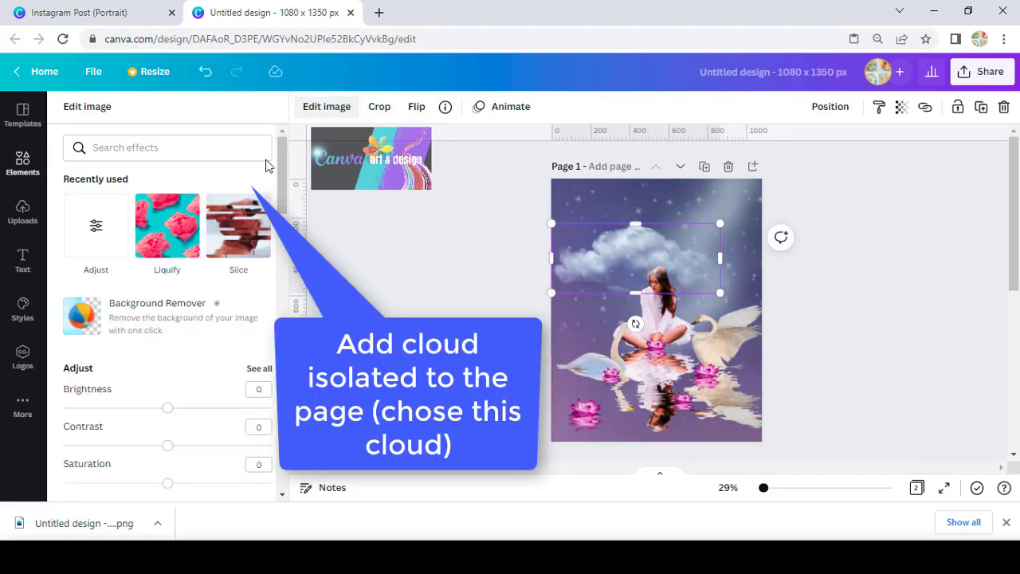
{"action": "left_click", "coordinate": [88, 227]}
{"action": "left_click_drag", "start_coordinate": [167, 242], "coordinate": [252, 249]}
{"action": "left_click_drag", "start_coordinate": [169, 285], "coordinate": [266, 308]}
{"action": "left_click_drag", "start_coordinate": [252, 244], "coordinate": [272, 244]}
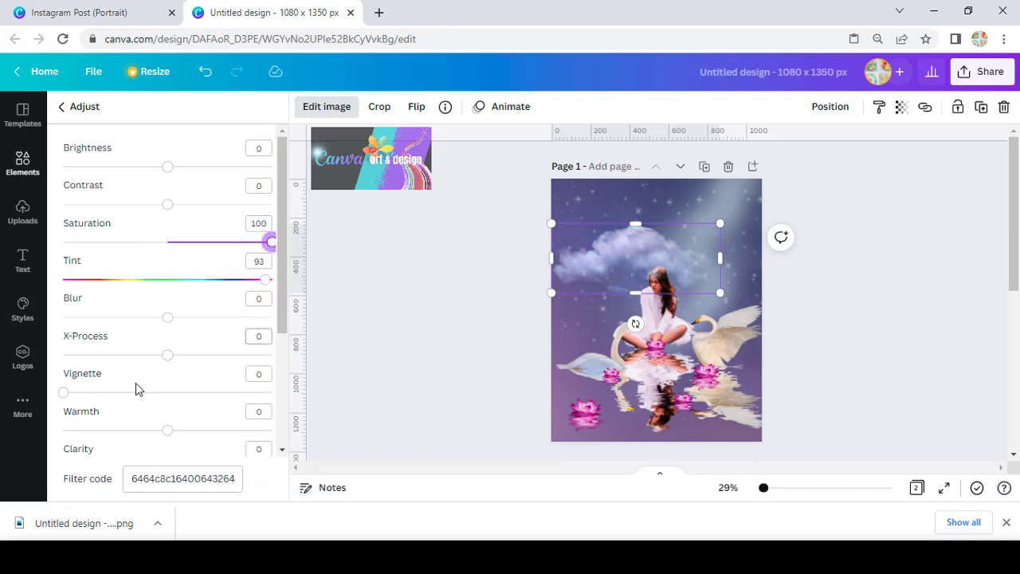
{"action": "left_click_drag", "start_coordinate": [168, 439], "coordinate": [286, 449]}
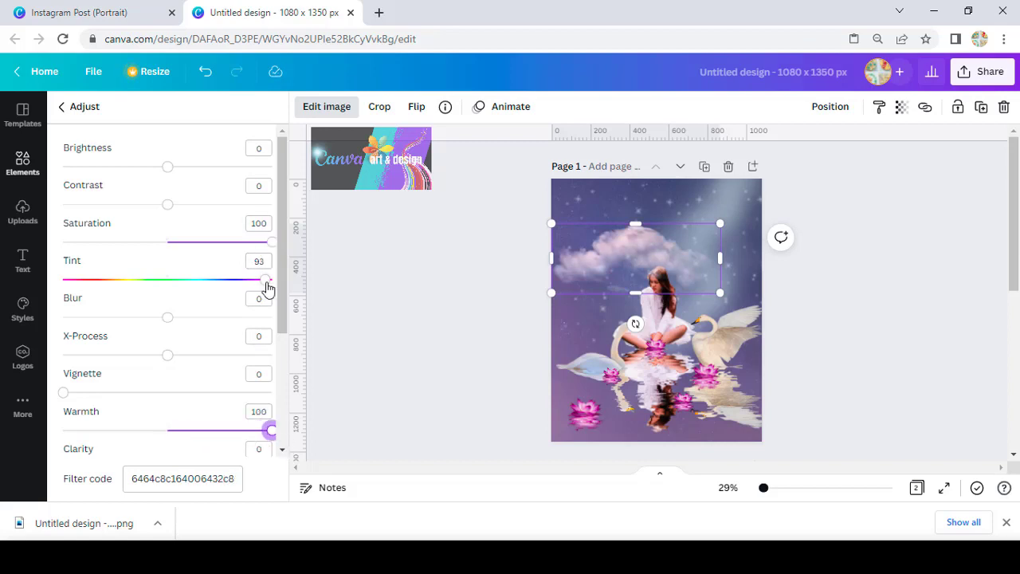
{"action": "left_click_drag", "start_coordinate": [267, 280], "coordinate": [77, 277]}
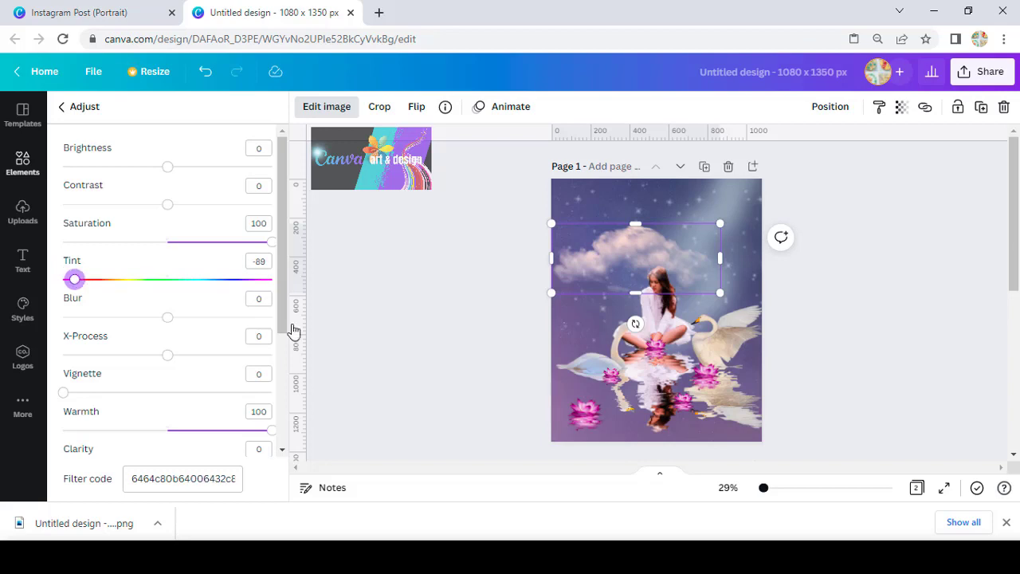
- Move the pink cloud down beside the girl's head, shrink it slightly and tilt it counterclockwise
{"action": "left_click_drag", "start_coordinate": [614, 258], "coordinate": [602, 286]}
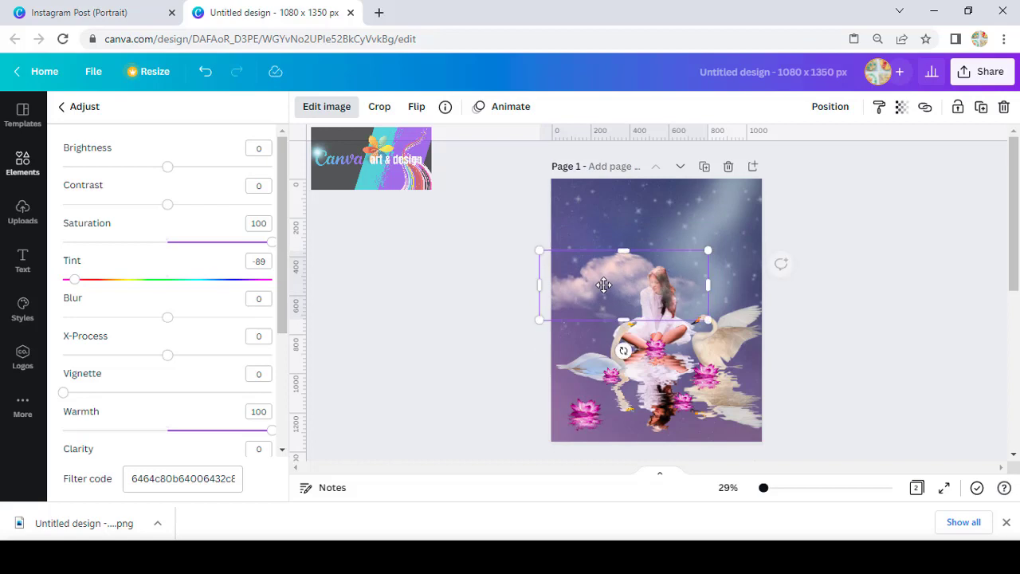
{"action": "left_click_drag", "start_coordinate": [707, 320], "coordinate": [702, 316]}
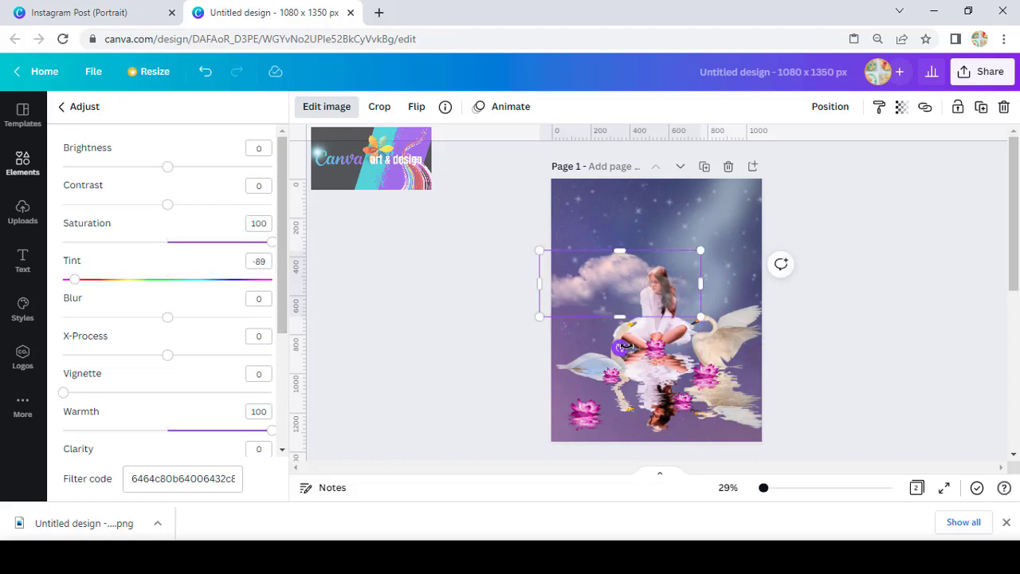
{"action": "left_click_drag", "start_coordinate": [614, 346], "coordinate": [630, 346]}
- Duplicate the pink cloud, shift the copy toward the right of the page and tilt it clockwise
{"action": "key", "text": "ctrl+d"}
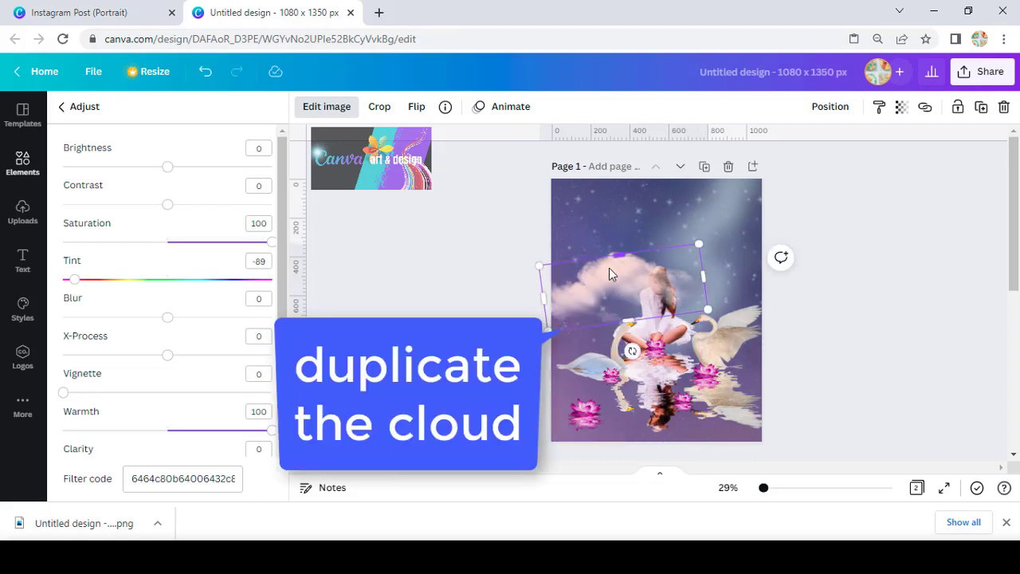
{"action": "left_click_drag", "start_coordinate": [609, 268], "coordinate": [660, 257]}
{"action": "left_click_drag", "start_coordinate": [682, 341], "coordinate": [659, 341]}
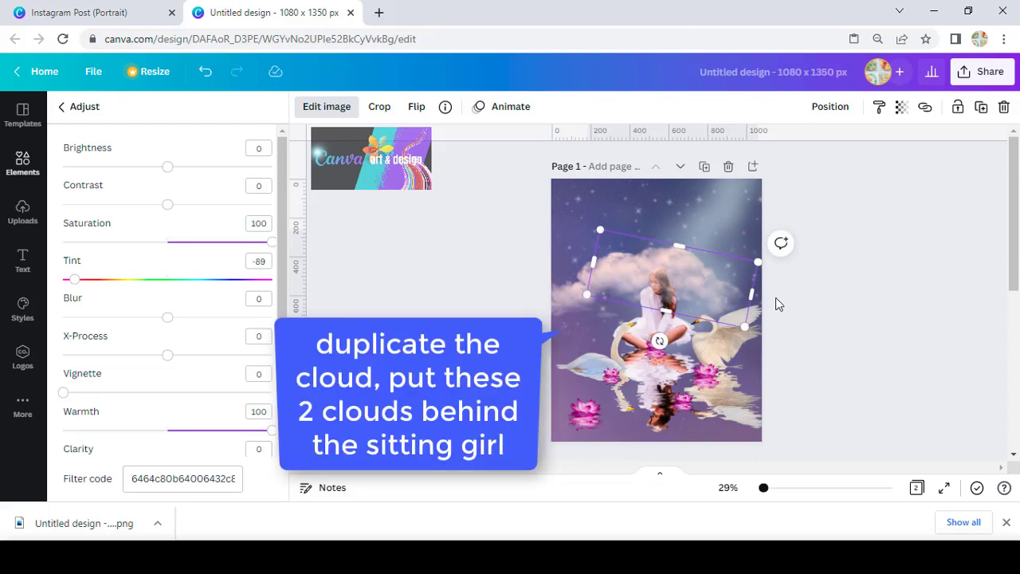
- Group the two pink clouds and send the group to the back, behind the sitting girl
{"action": "left_click", "coordinate": [580, 312], "text": "shift"}
{"action": "key", "text": "ctrl+g"}
{"action": "right_click", "coordinate": [633, 291]}
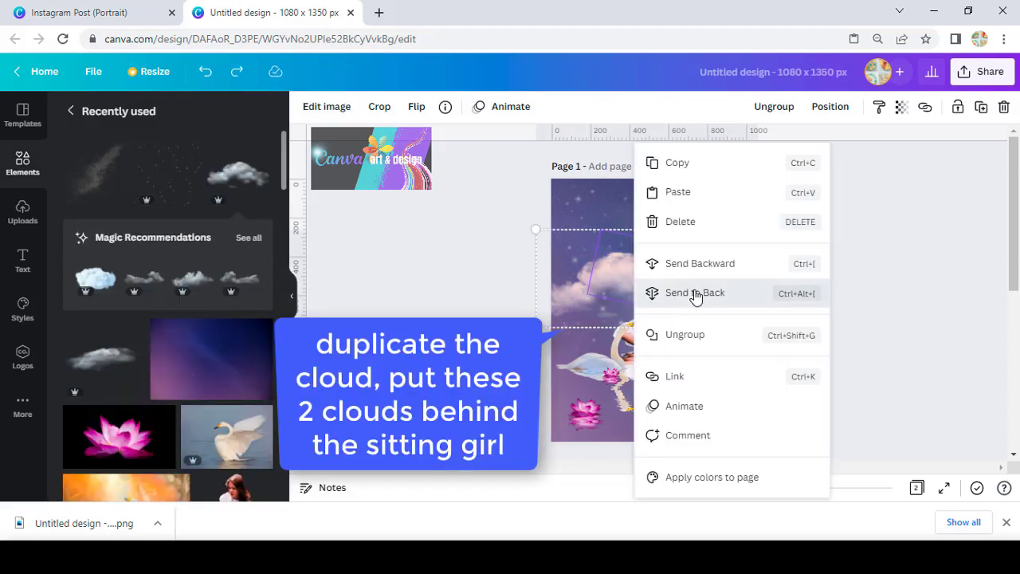
{"action": "left_click", "coordinate": [694, 295]}
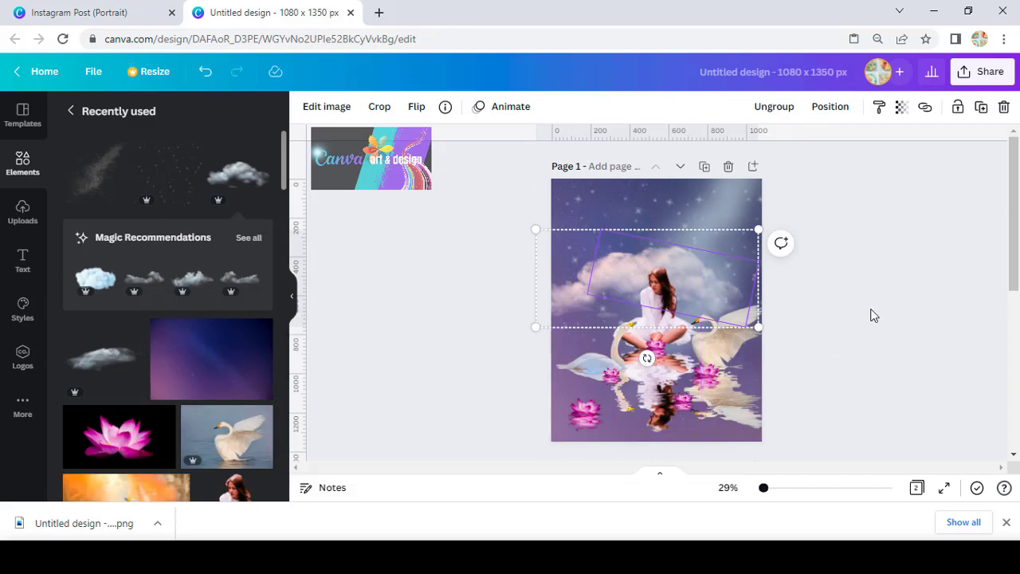
- Add the flatter, elongated cloud to page 1, place it at the girl's left and set its tint to 30
{"action": "left_click", "coordinate": [100, 358]}
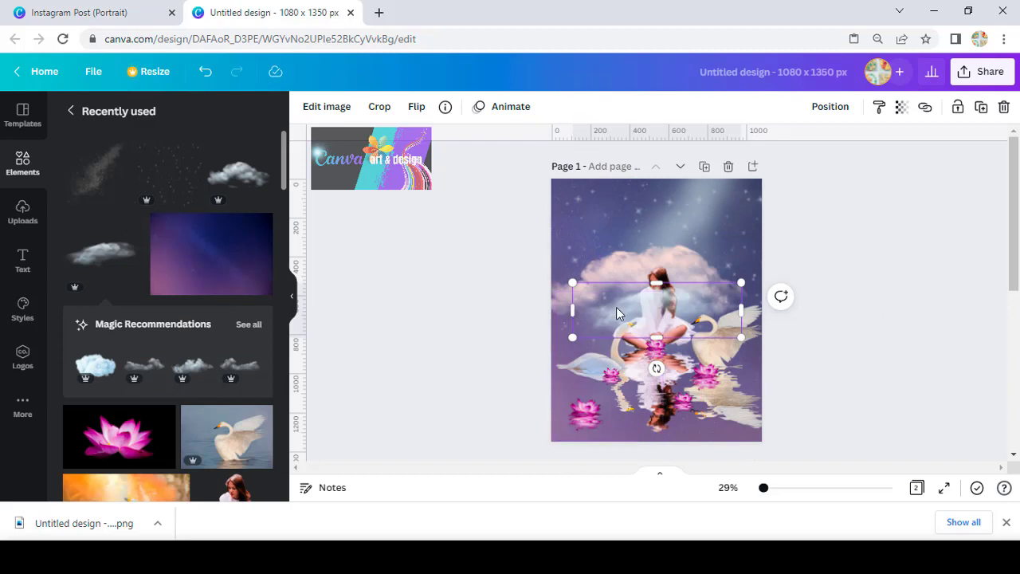
{"action": "left_click_drag", "start_coordinate": [617, 314], "coordinate": [573, 304]}
{"action": "left_click", "coordinate": [327, 106]}
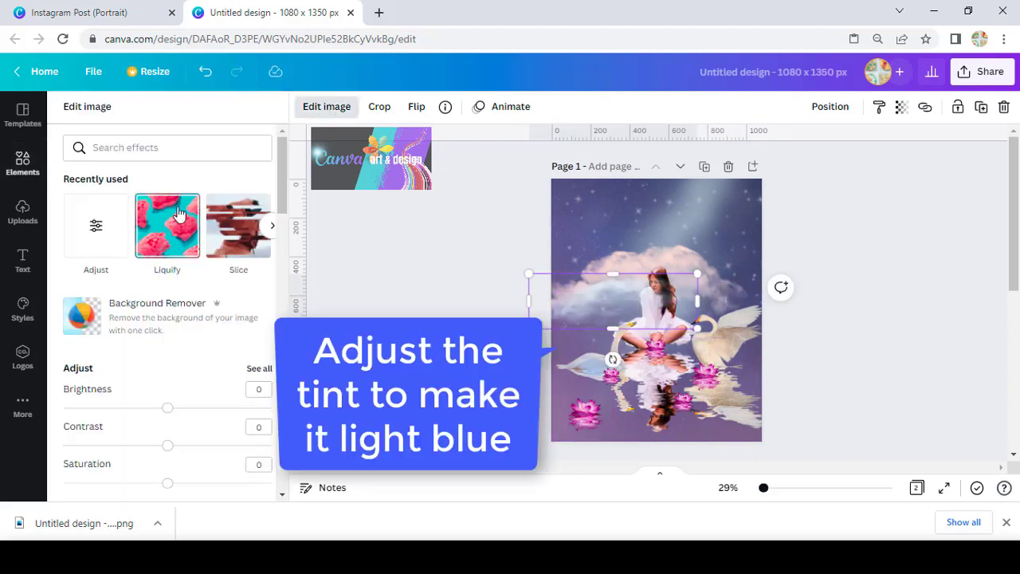
{"action": "left_click", "coordinate": [97, 223]}
{"action": "left_click_drag", "start_coordinate": [167, 281], "coordinate": [201, 292]}
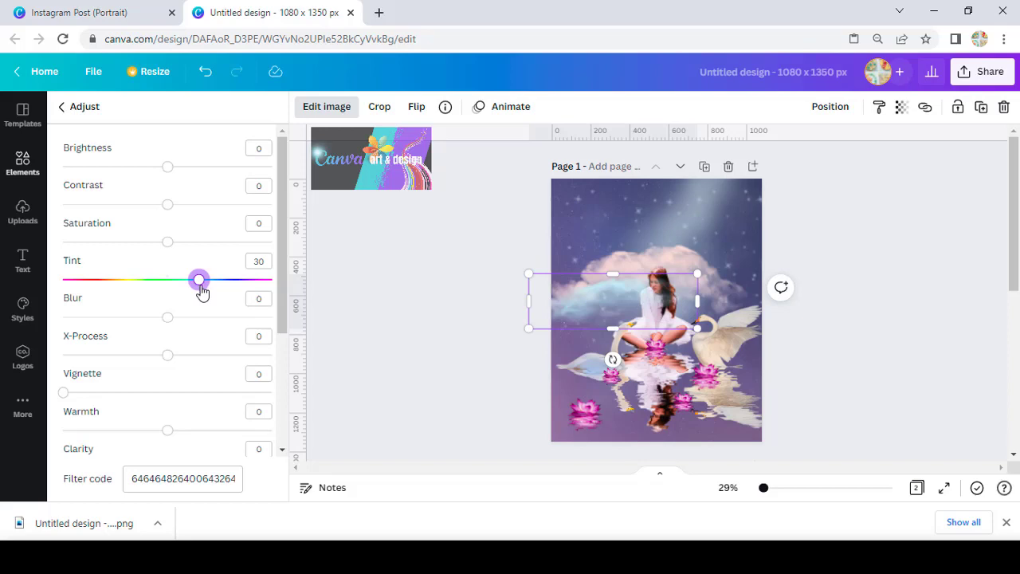
- Make two copies of the light blue cloud on the girl's right side, tilting the second clockwise and shrinking it above the right swan
{"action": "left_click_drag", "start_coordinate": [596, 306], "coordinate": [630, 297]}
{"action": "key", "text": "ctrl+d"}
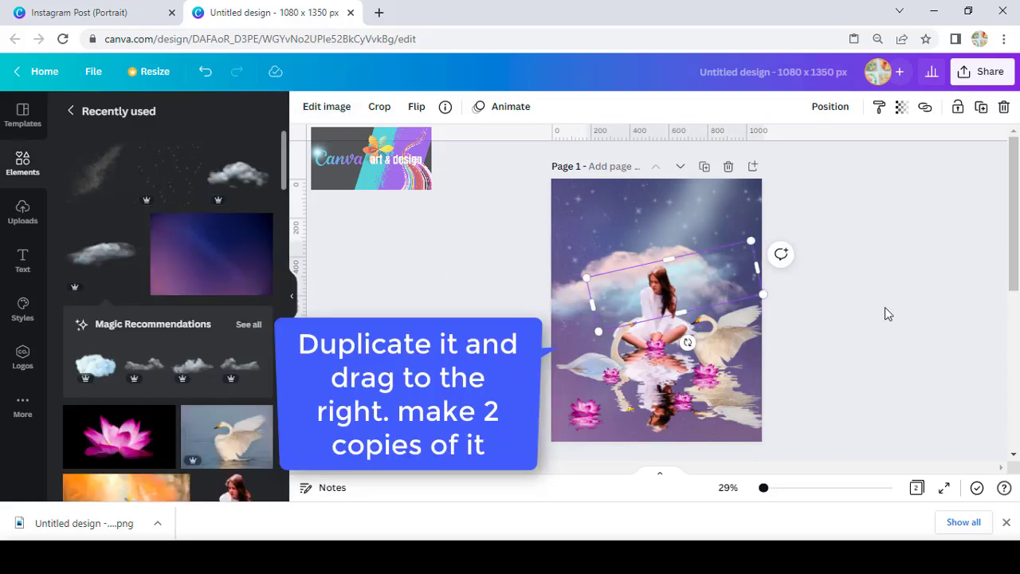
{"action": "key", "text": "ctrl+d"}
{"action": "left_click_drag", "start_coordinate": [692, 345], "coordinate": [670, 359]}
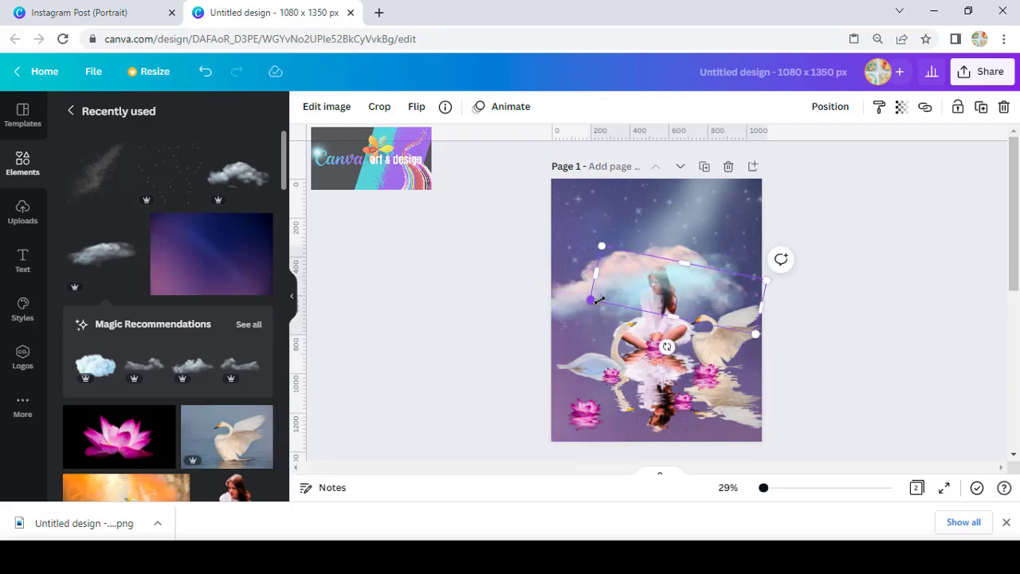
{"action": "left_click_drag", "start_coordinate": [591, 299], "coordinate": [664, 293]}
{"action": "left_click_drag", "start_coordinate": [723, 280], "coordinate": [727, 286]}
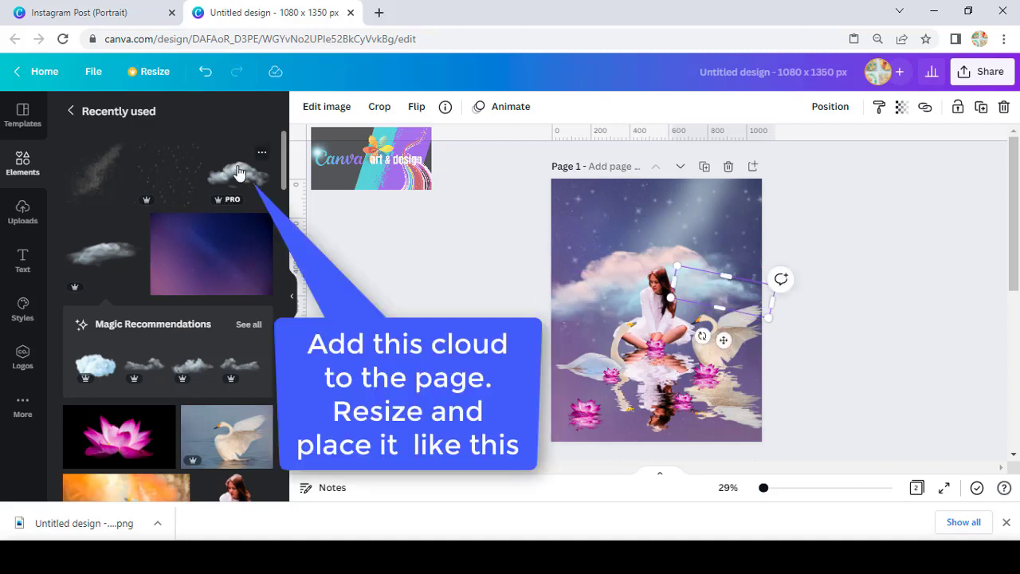
- Add the fluffy isolated cloud again, shrink it and place it across the page's right edge, level with the pink clouds
{"action": "left_click", "coordinate": [240, 172]}
{"action": "left_click_drag", "start_coordinate": [578, 342], "coordinate": [629, 322]}
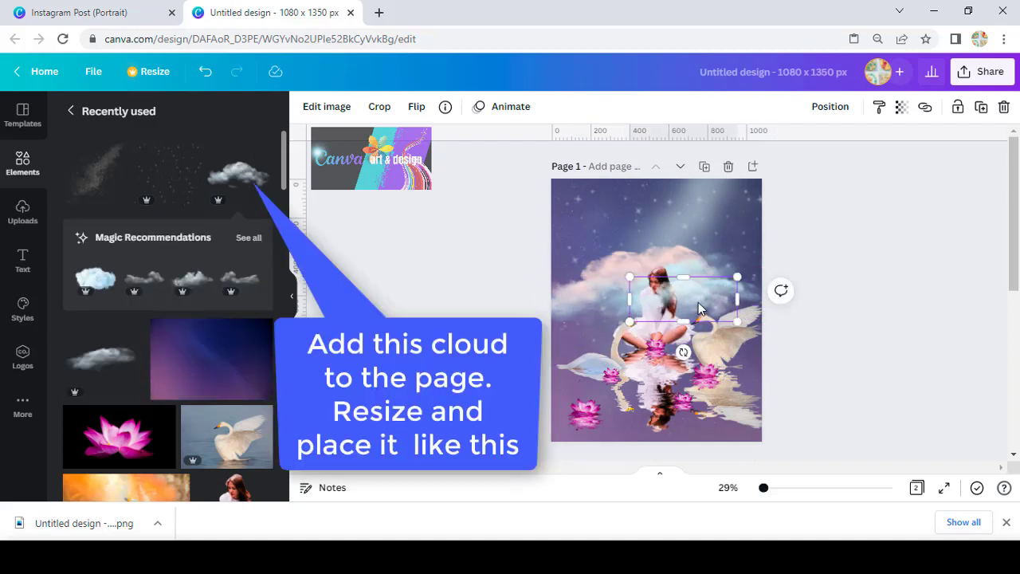
{"action": "left_click_drag", "start_coordinate": [699, 308], "coordinate": [764, 273]}
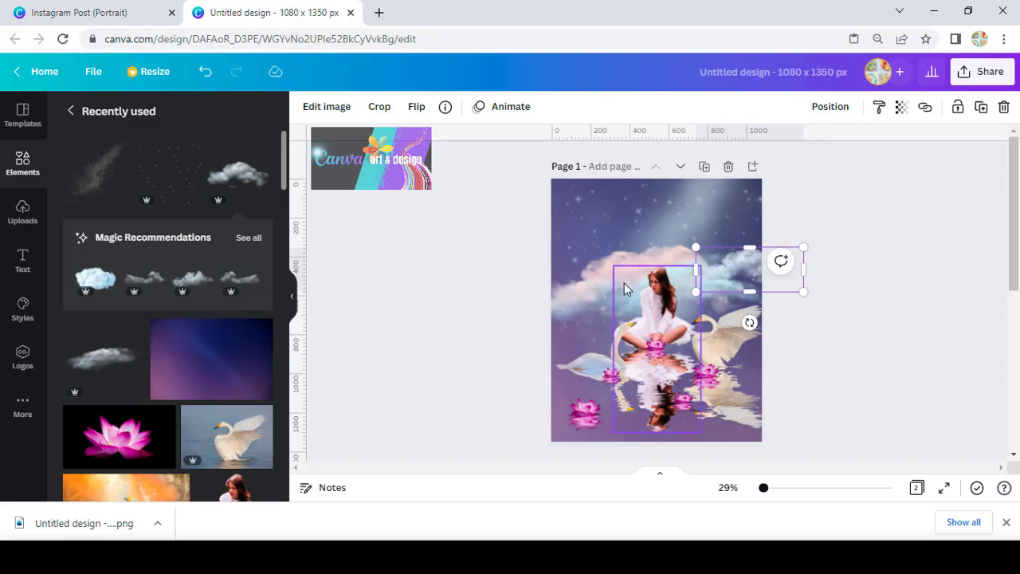
- Add the elongated cloud again, move it over the left page edge above the swan, flip it vertically and level its tilt
{"action": "left_click", "coordinate": [103, 371]}
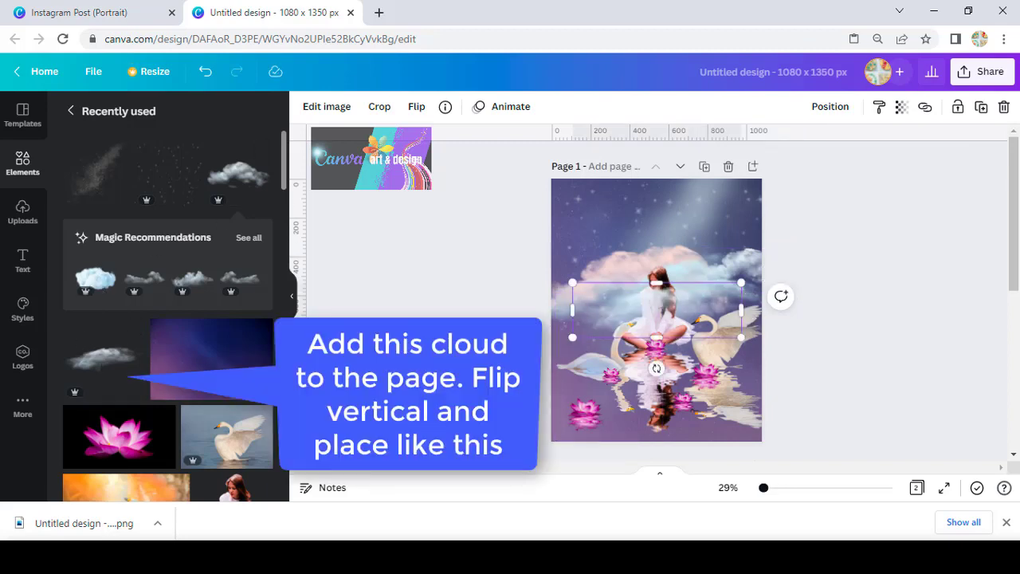
{"action": "left_click_drag", "start_coordinate": [623, 312], "coordinate": [551, 335]}
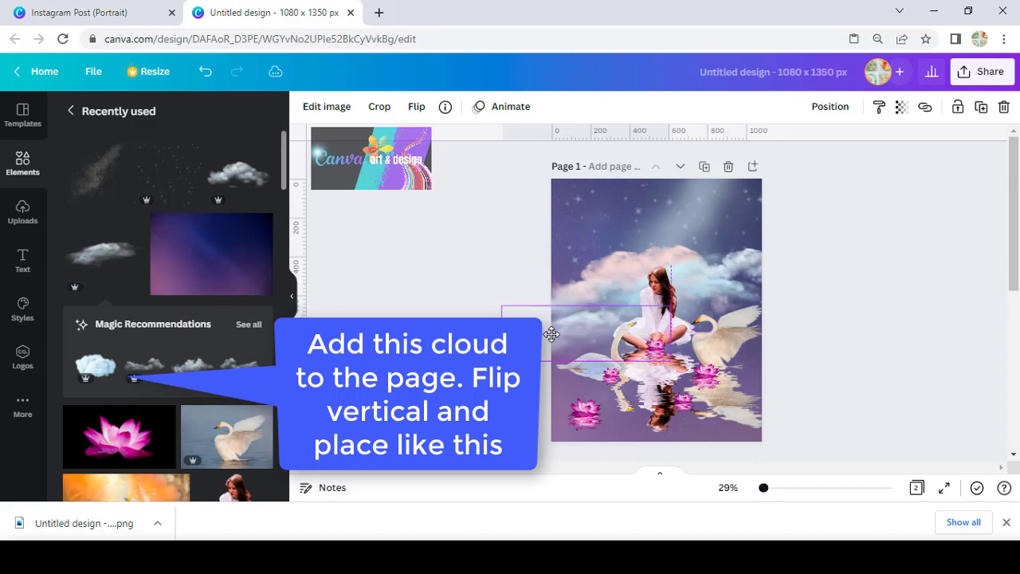
{"action": "left_click_drag", "start_coordinate": [587, 390], "coordinate": [569, 389]}
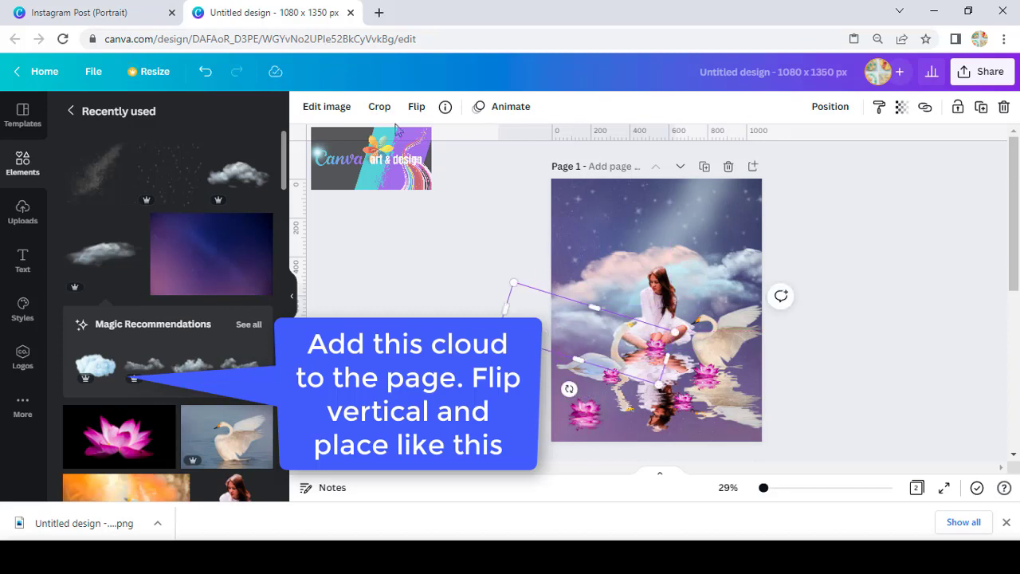
{"action": "left_click", "coordinate": [417, 106]}
{"action": "left_click", "coordinate": [456, 168]}
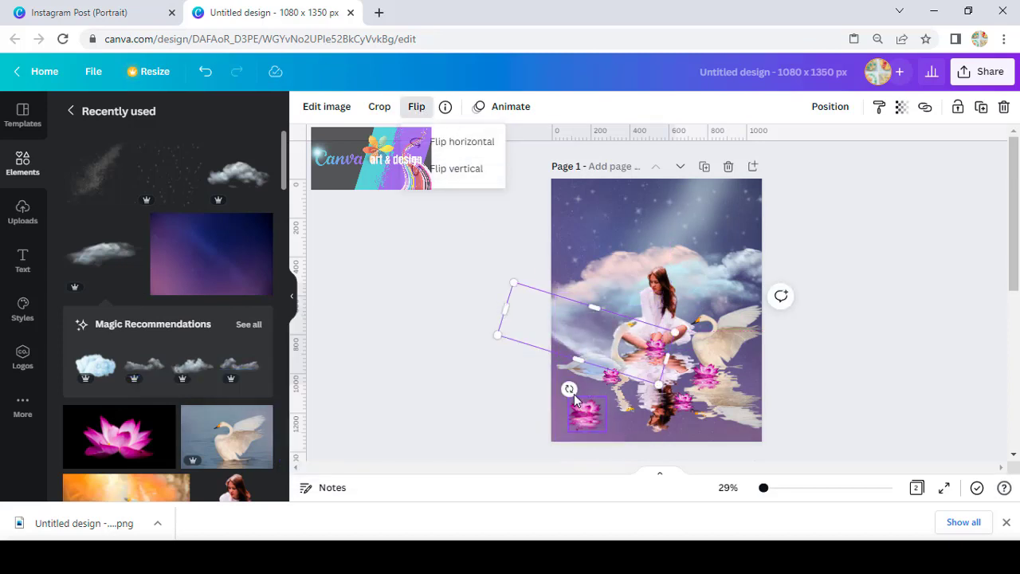
{"action": "left_click_drag", "start_coordinate": [574, 394], "coordinate": [588, 390]}
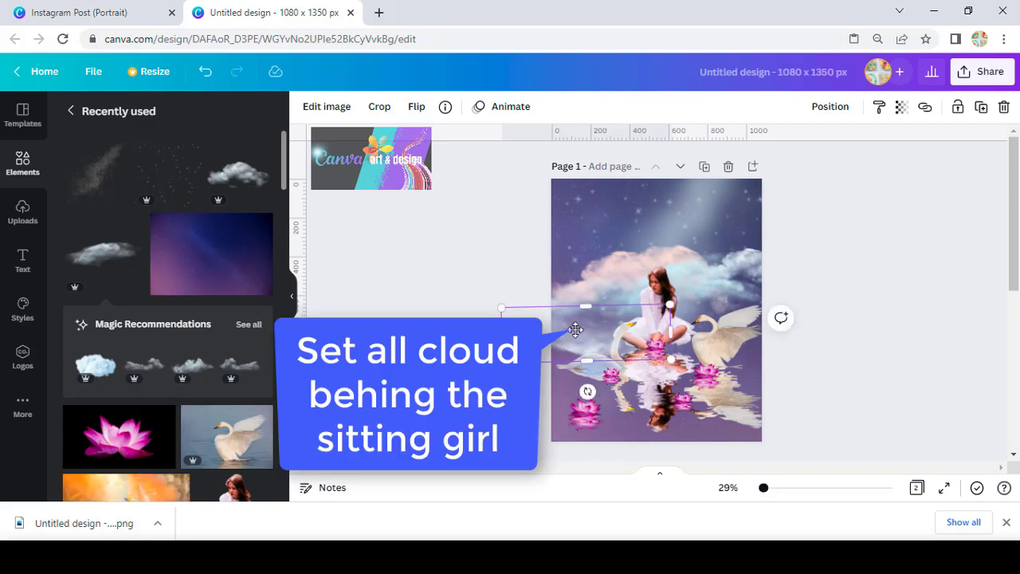
- Fine-tune the flipped cloud's position above the left swan, tilt it clockwise and send it behind the sitting girl
{"action": "left_click_drag", "start_coordinate": [574, 330], "coordinate": [574, 336]}
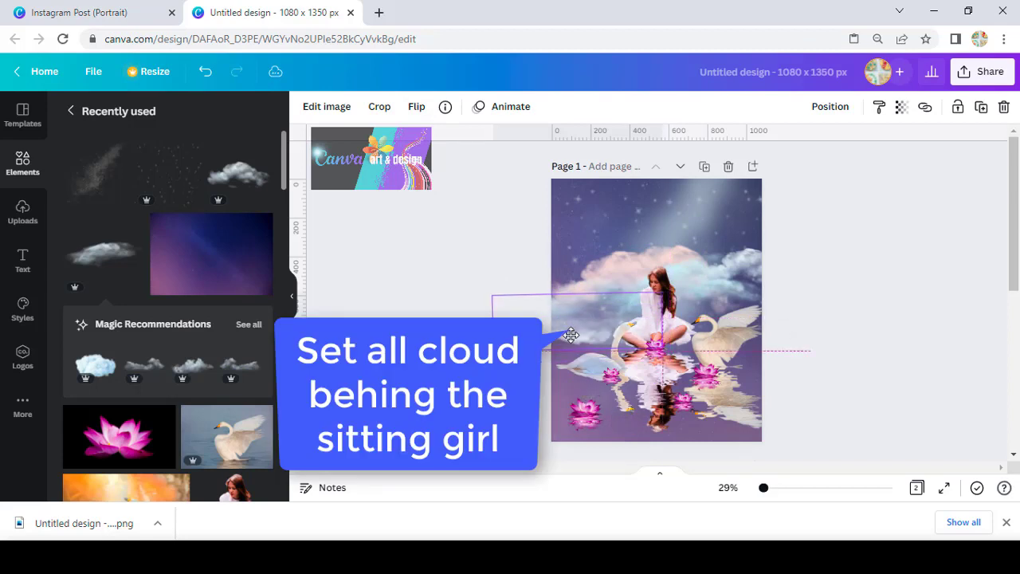
{"action": "left_click_drag", "start_coordinate": [579, 372], "coordinate": [571, 373]}
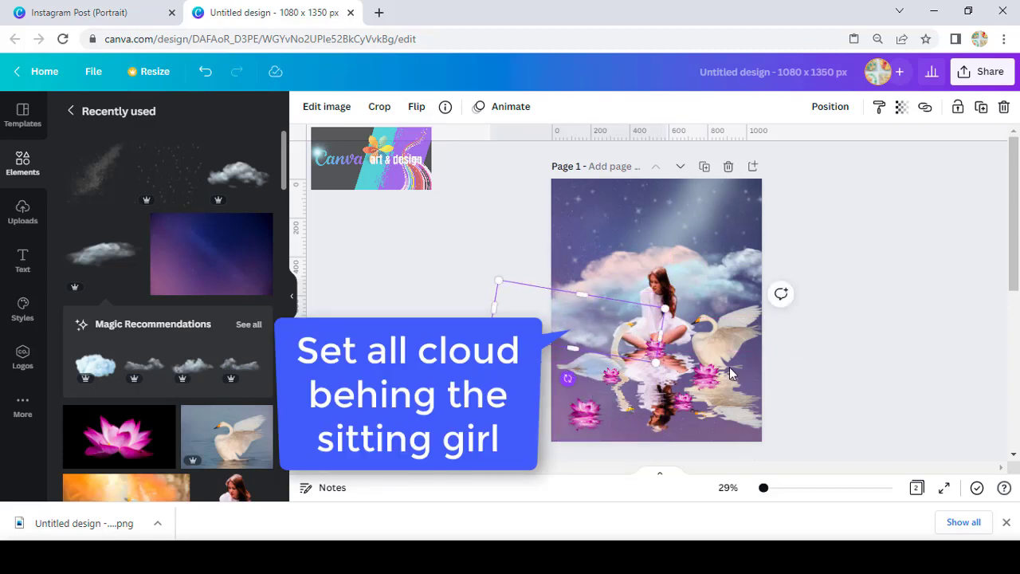
{"action": "right_click", "coordinate": [583, 335]}
{"action": "left_click", "coordinate": [648, 264]}
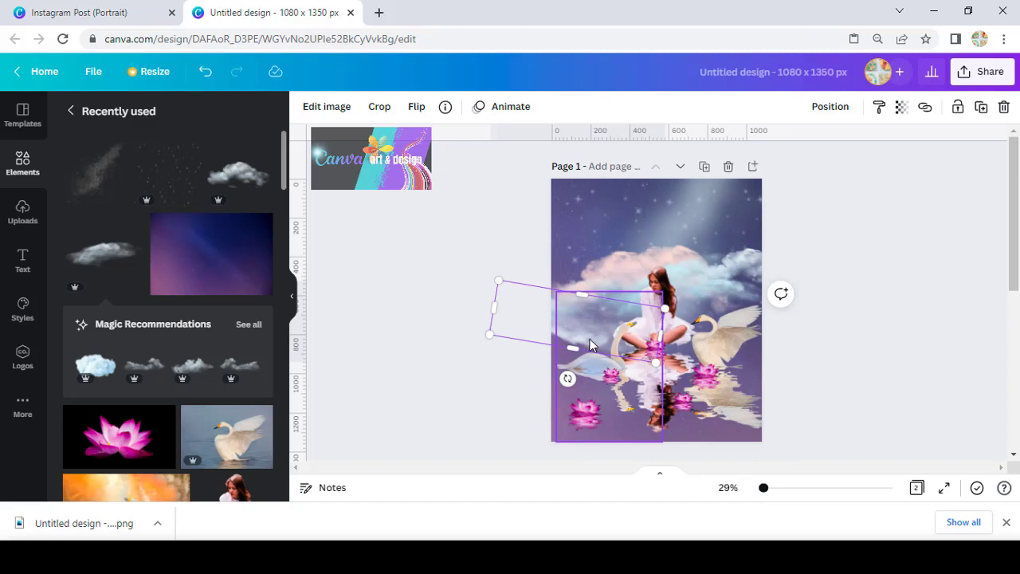
- Place a copy of the flipped cloud behind the right swan at the page edge and tilt it counterclockwise
{"action": "left_click_drag", "start_coordinate": [588, 338], "coordinate": [769, 338]}
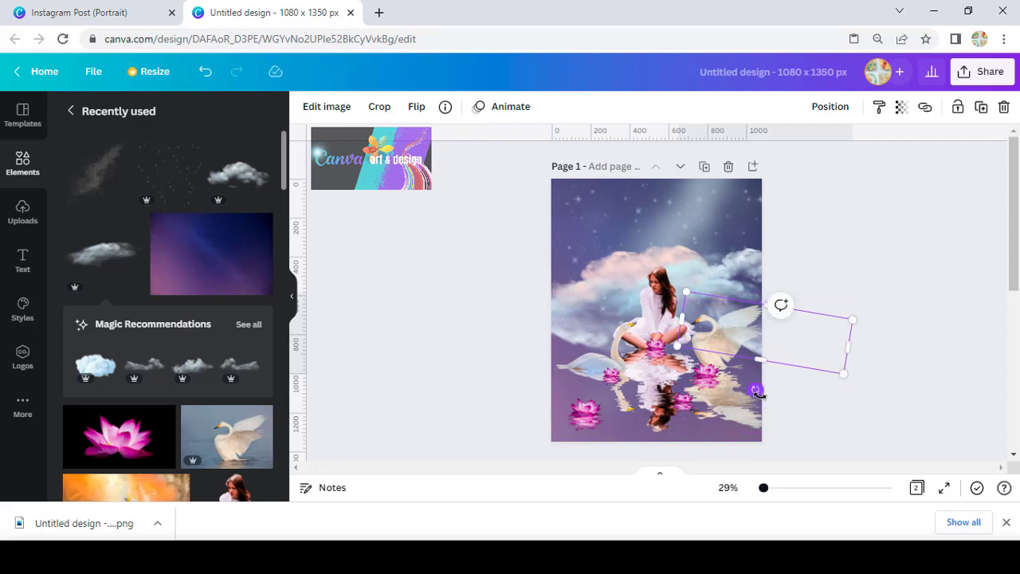
{"action": "left_click_drag", "start_coordinate": [755, 390], "coordinate": [785, 386]}
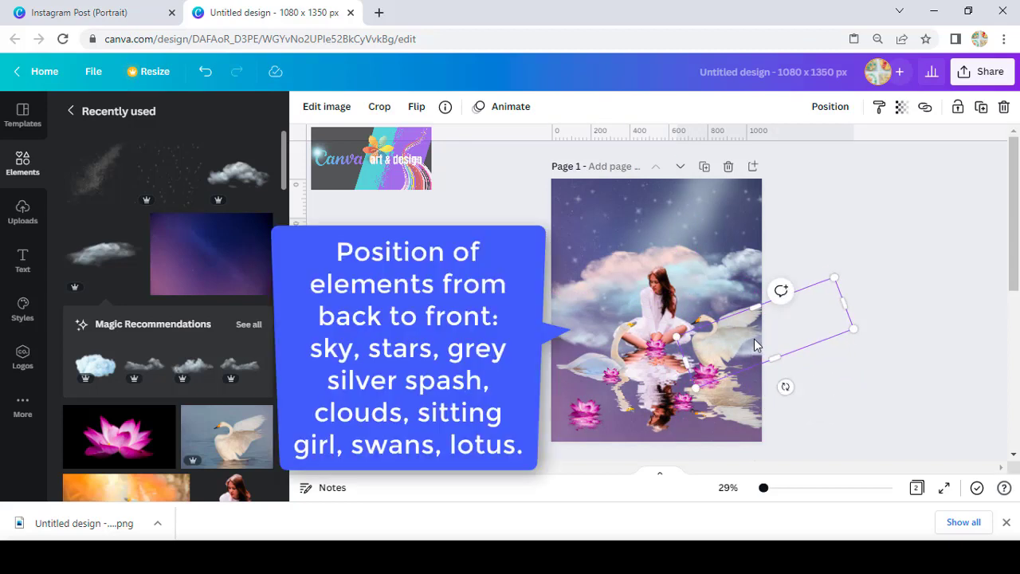
{"action": "left_click_drag", "start_coordinate": [756, 345], "coordinate": [754, 339]}
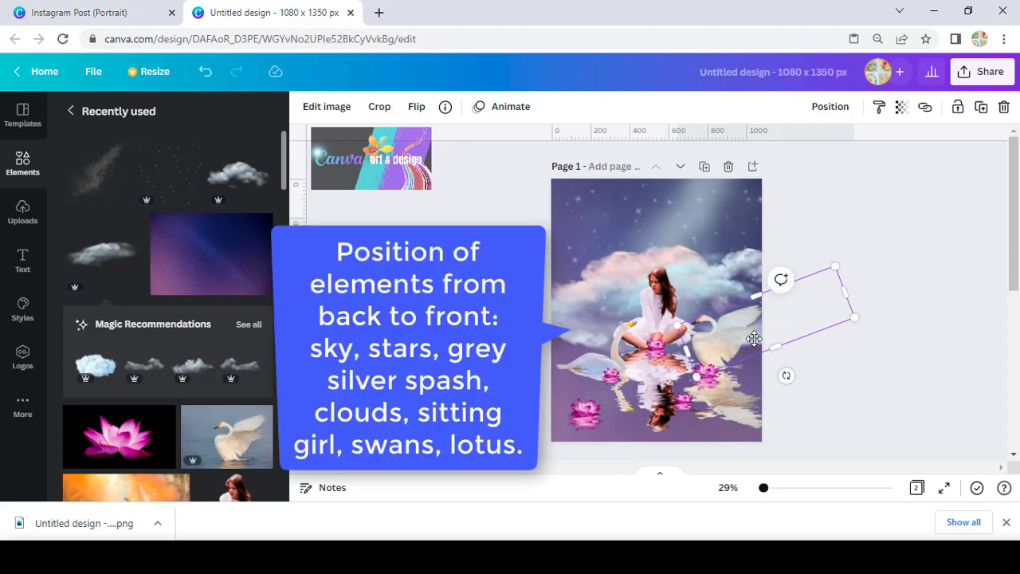
- Deselect the cloud and duplicate page 1
{"action": "left_click", "coordinate": [852, 401]}
{"action": "left_click", "coordinate": [704, 166]}
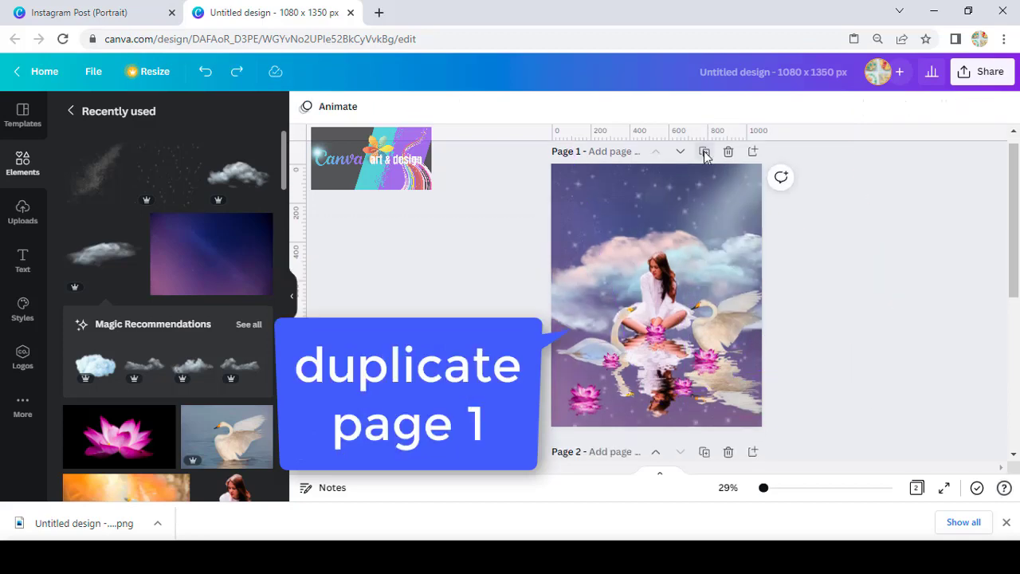
- Delete the swans, girl, reflections, lotus flowers, stars and background from page 2, keeping only the clouds
{"action": "left_click", "coordinate": [753, 371]}
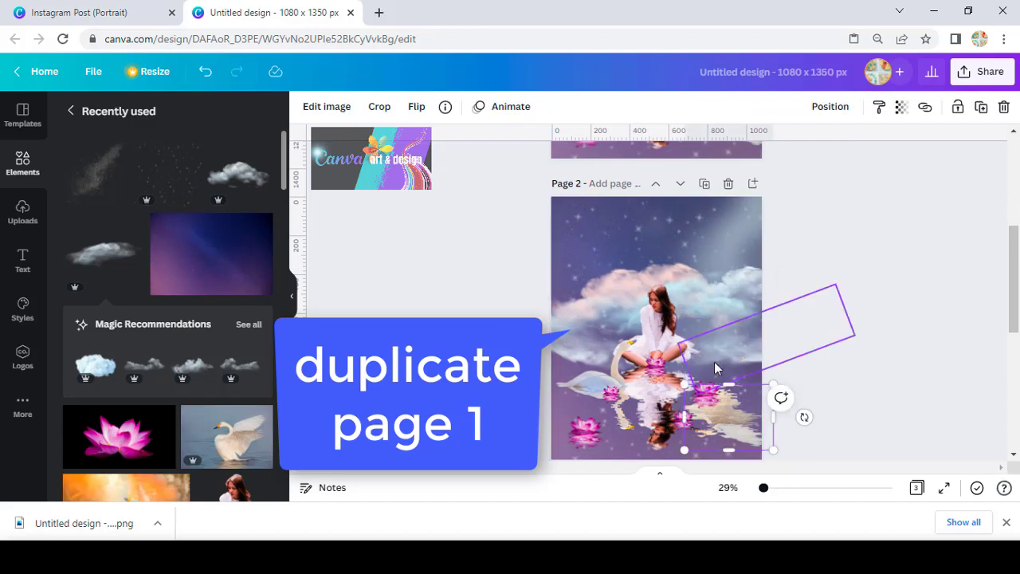
{"action": "key", "text": "Delete"}
{"action": "left_click", "coordinate": [659, 330]}
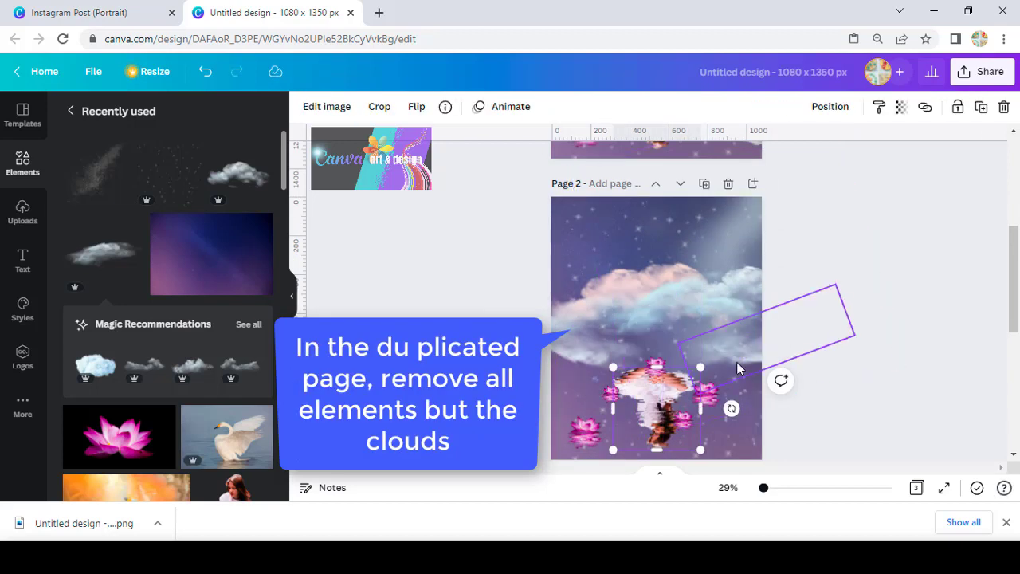
{"action": "key", "text": "Delete"}
{"action": "left_click", "coordinate": [614, 421]}
{"action": "key", "text": "Delete"}
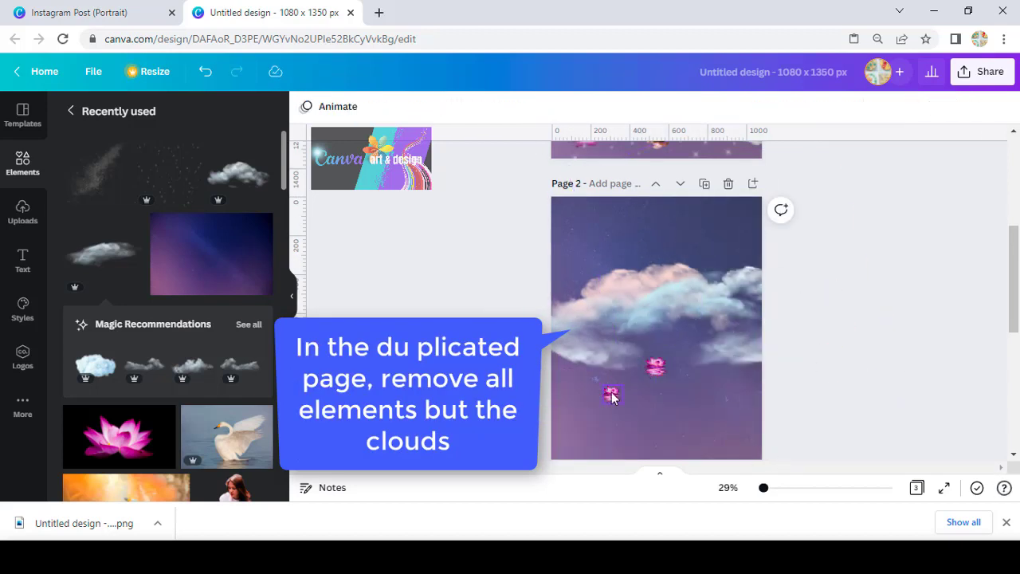
{"action": "left_click", "coordinate": [658, 365]}
{"action": "key", "text": "Delete"}
{"action": "left_click", "coordinate": [611, 398]}
{"action": "key", "text": "Delete"}
{"action": "left_click", "coordinate": [601, 426]}
{"action": "key", "text": "Delete"}
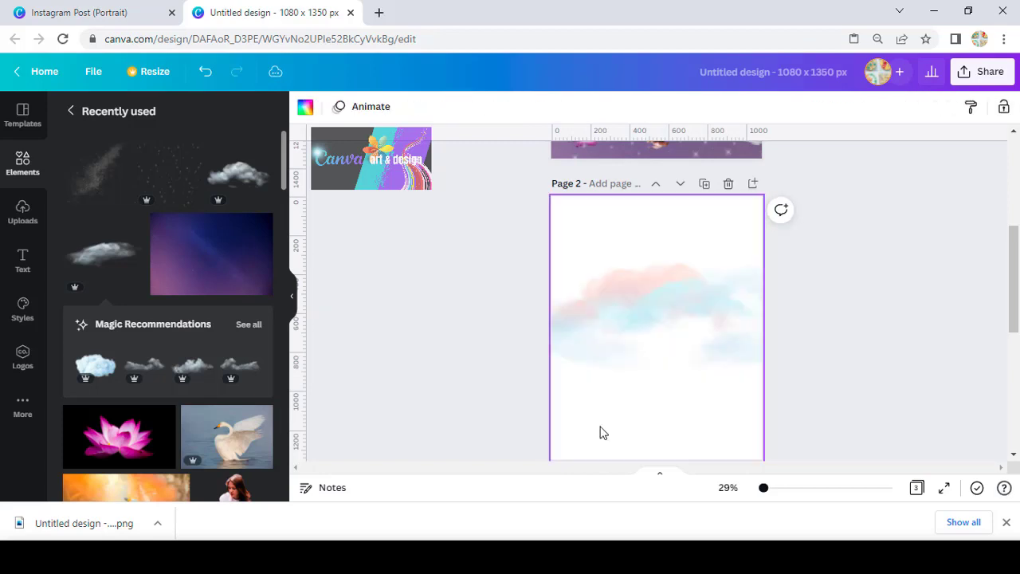
- Download only page 2 as a PNG with a transparent background
{"action": "left_click", "coordinate": [980, 73]}
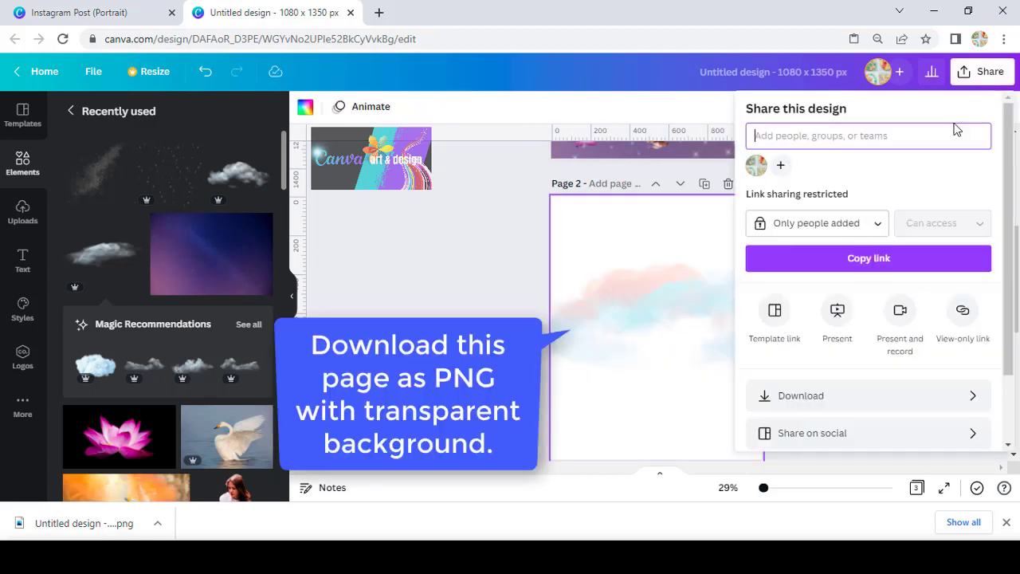
{"action": "left_click", "coordinate": [857, 403]}
{"action": "left_click", "coordinate": [992, 323]}
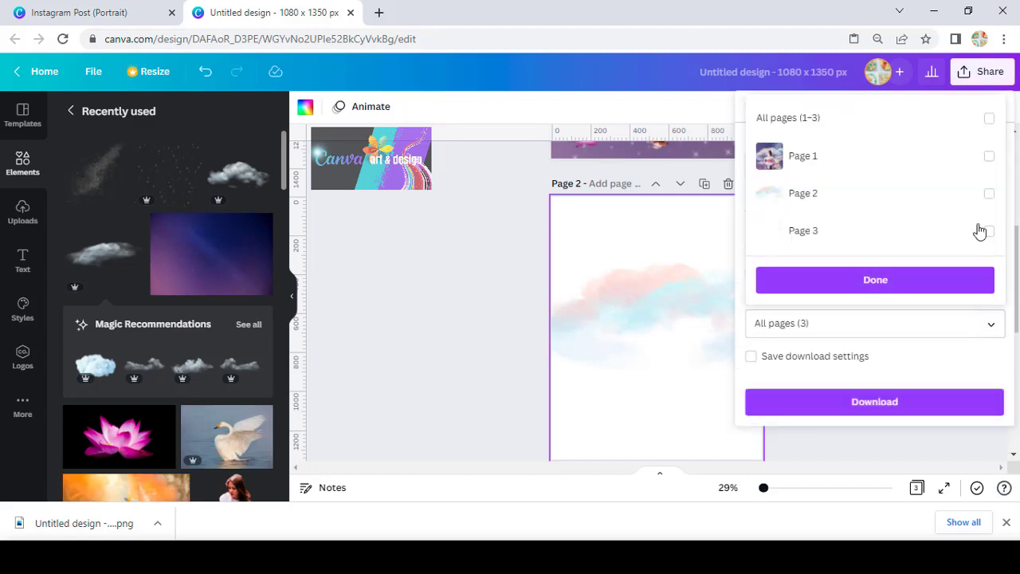
{"action": "left_click", "coordinate": [989, 193]}
{"action": "left_click", "coordinate": [920, 283]}
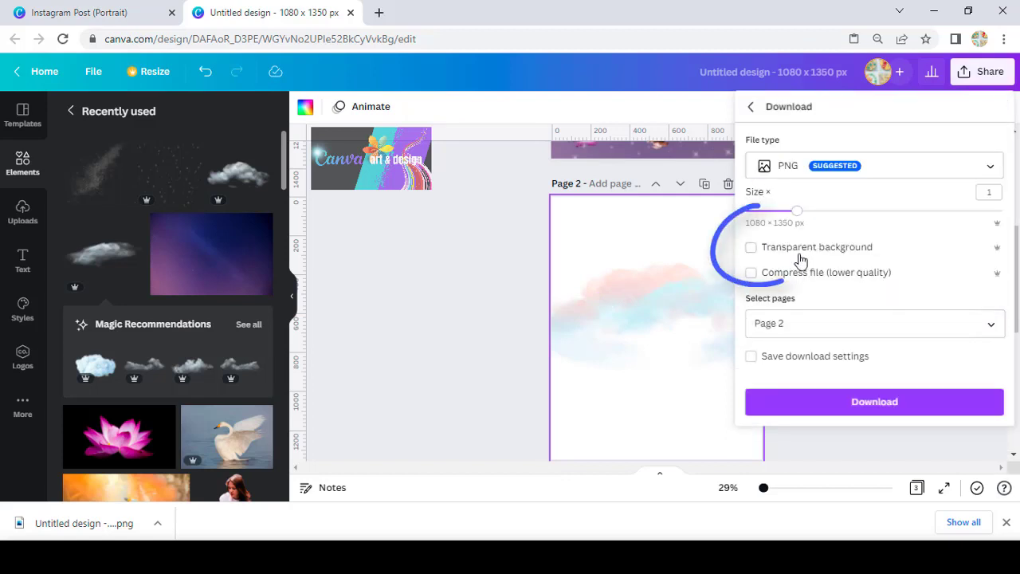
{"action": "left_click", "coordinate": [751, 247]}
{"action": "left_click", "coordinate": [842, 403]}
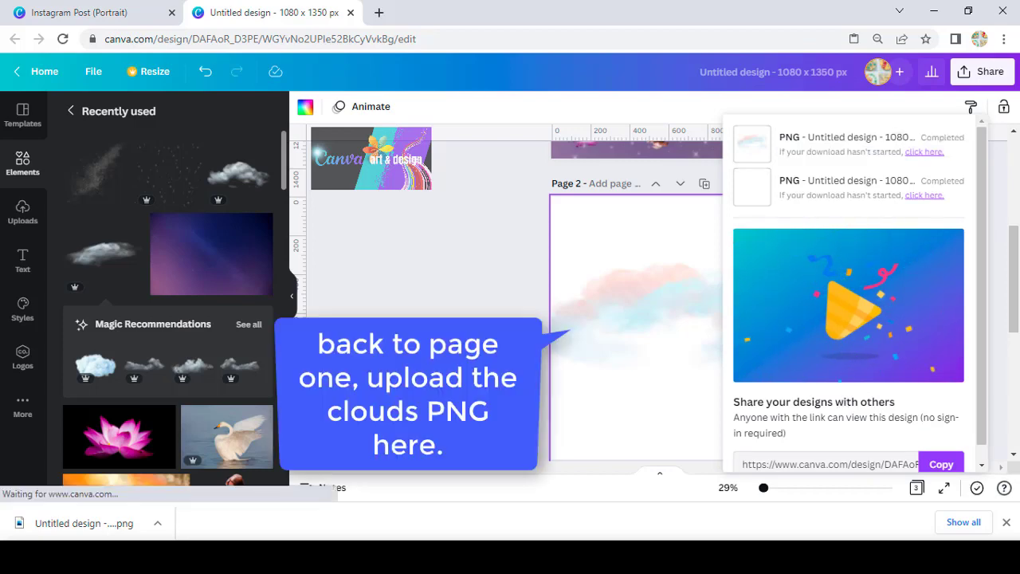
- Upload the downloaded clouds PNG onto page 1 and enlarge it to cover the whole page
{"action": "scroll", "coordinate": [531, 254], "scroll_direction": "up", "scroll_amount": 3}
{"action": "left_click", "coordinate": [570, 263]}
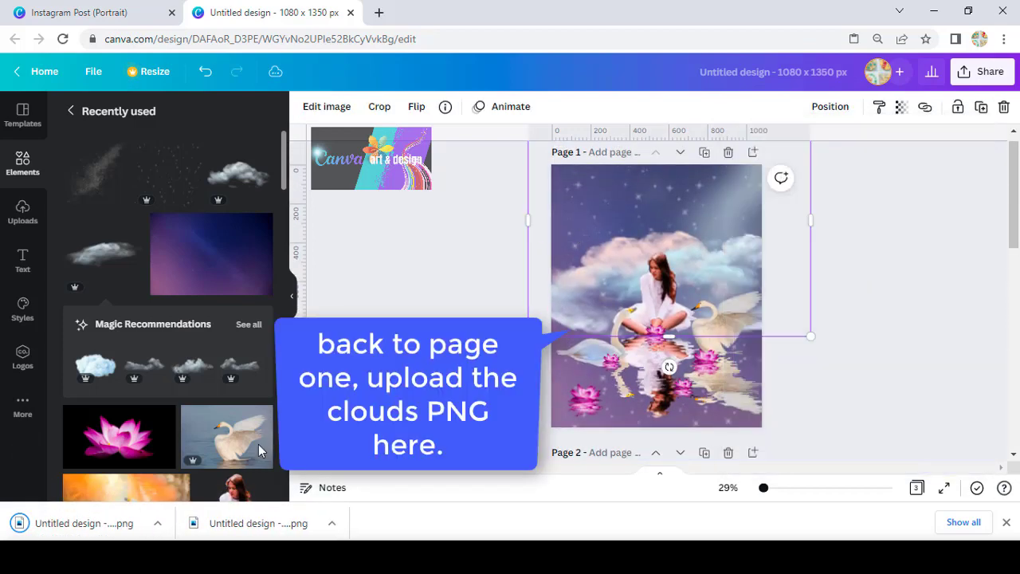
{"action": "left_click_drag", "start_coordinate": [102, 523], "coordinate": [684, 336]}
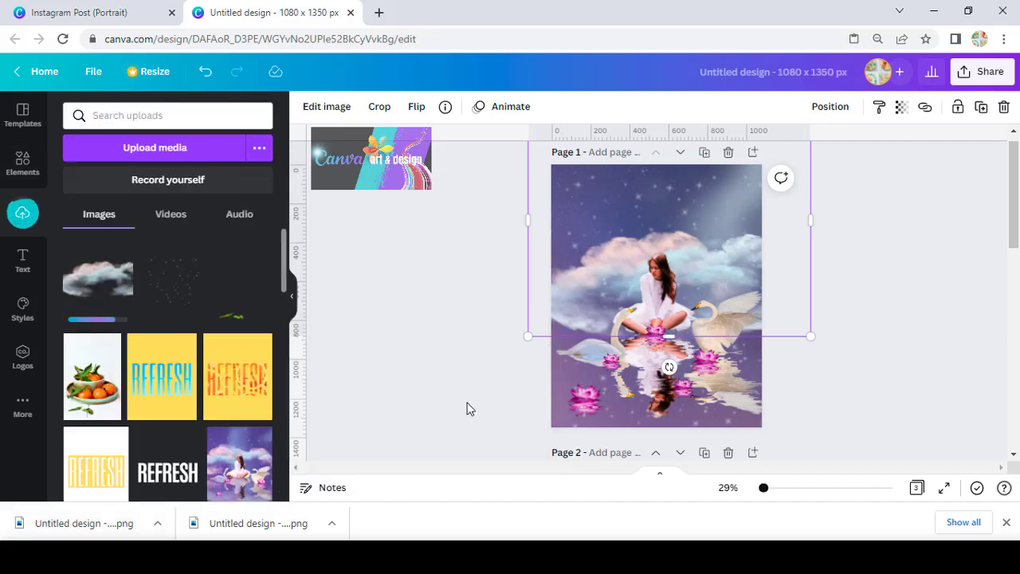
{"action": "left_click_drag", "start_coordinate": [588, 211], "coordinate": [554, 169]}
{"action": "left_click_drag", "start_coordinate": [726, 383], "coordinate": [764, 427]}
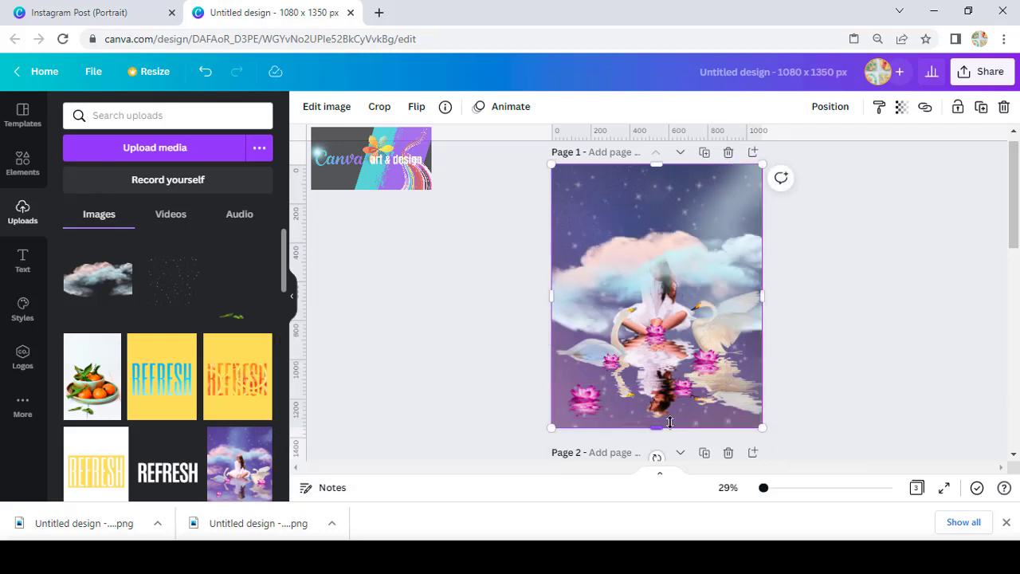
- Crop the empty areas above and below the clouds, flip the image vertically and move it down over the water as a reflection
{"action": "left_click_drag", "start_coordinate": [670, 422], "coordinate": [668, 372]}
{"action": "left_click_drag", "start_coordinate": [658, 168], "coordinate": [648, 214]}
{"action": "left_click", "coordinate": [416, 106]}
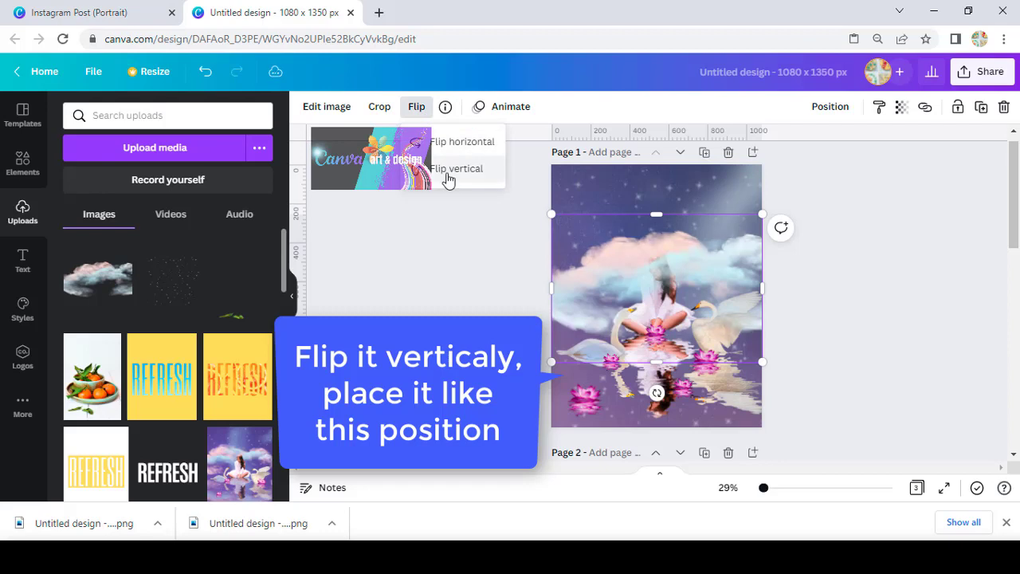
{"action": "left_click", "coordinate": [448, 171]}
{"action": "left_click_drag", "start_coordinate": [606, 308], "coordinate": [607, 406]}
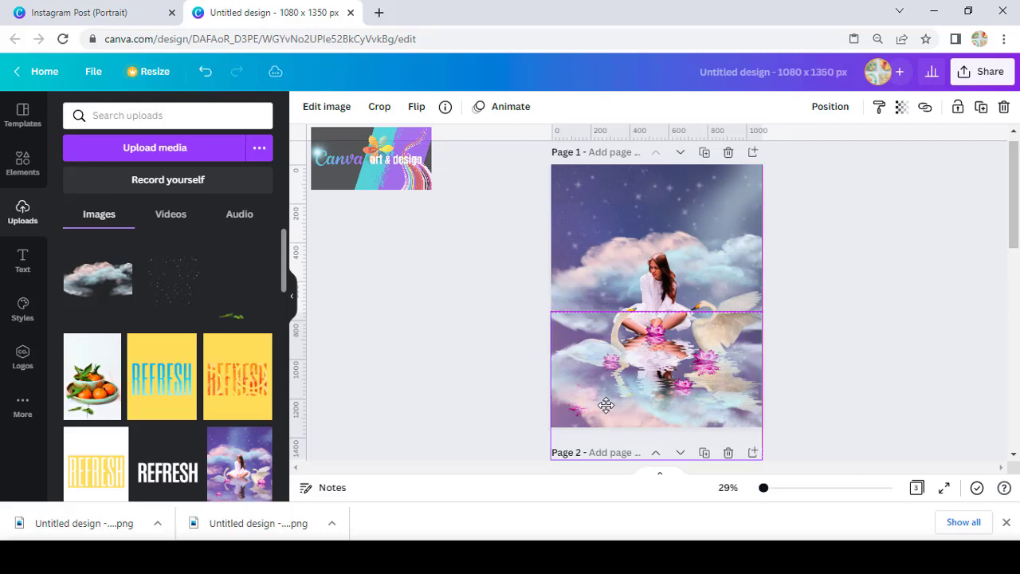
- Apply the Torn slice effect to the flipped clouds image
{"action": "left_click", "coordinate": [329, 106]}
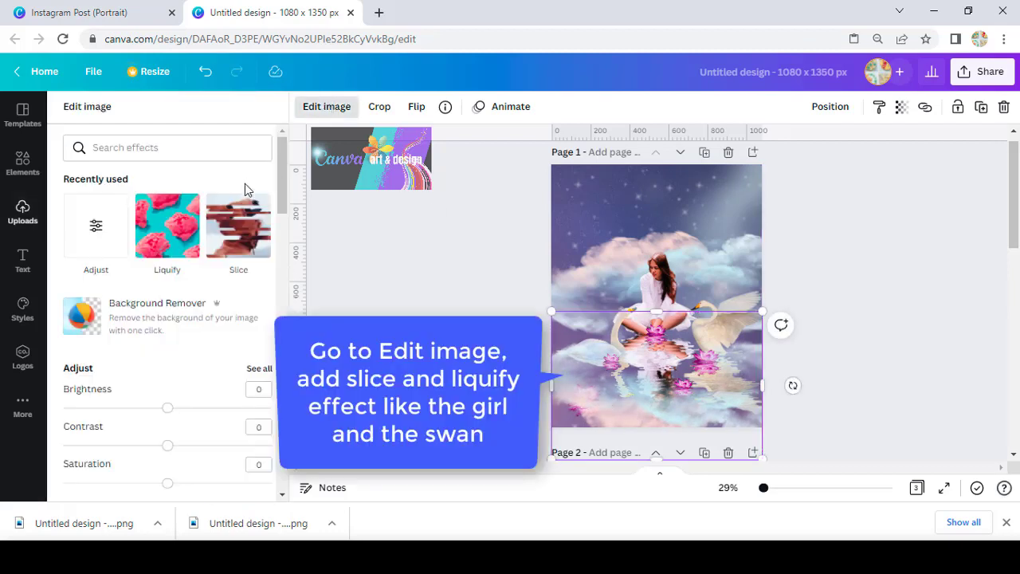
{"action": "left_click", "coordinate": [226, 250]}
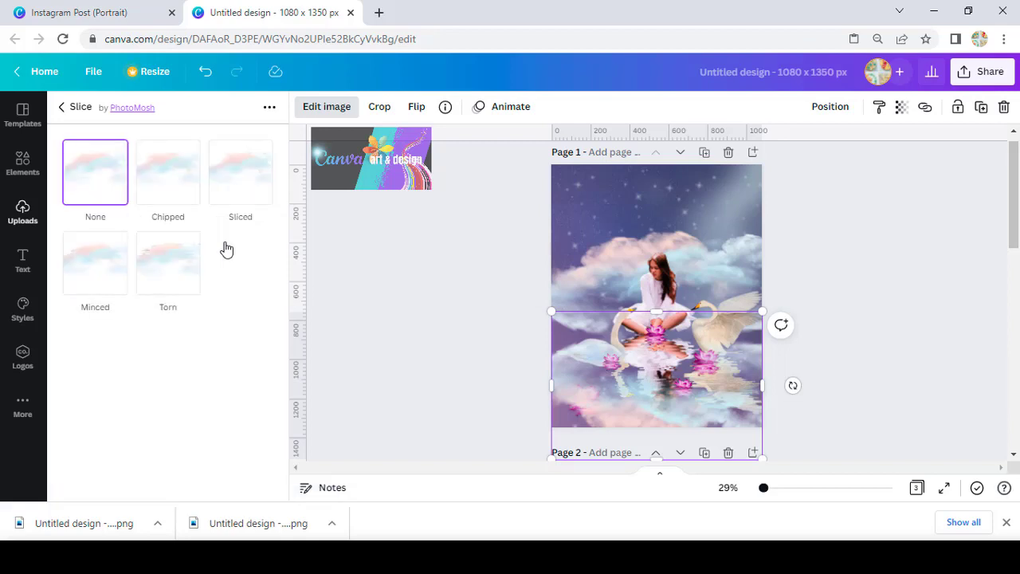
{"action": "left_click", "coordinate": [183, 271]}
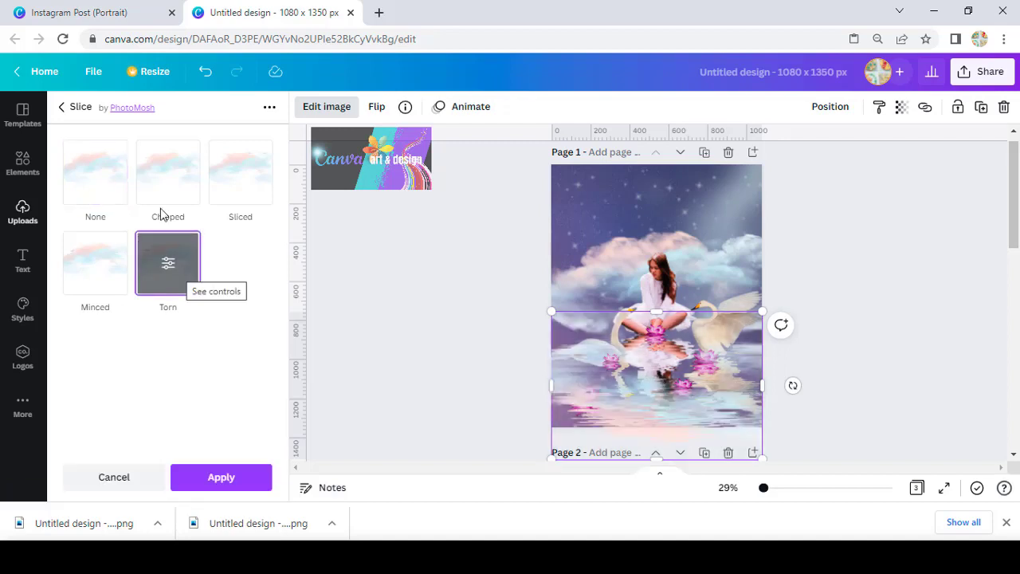
{"action": "left_click", "coordinate": [215, 480]}
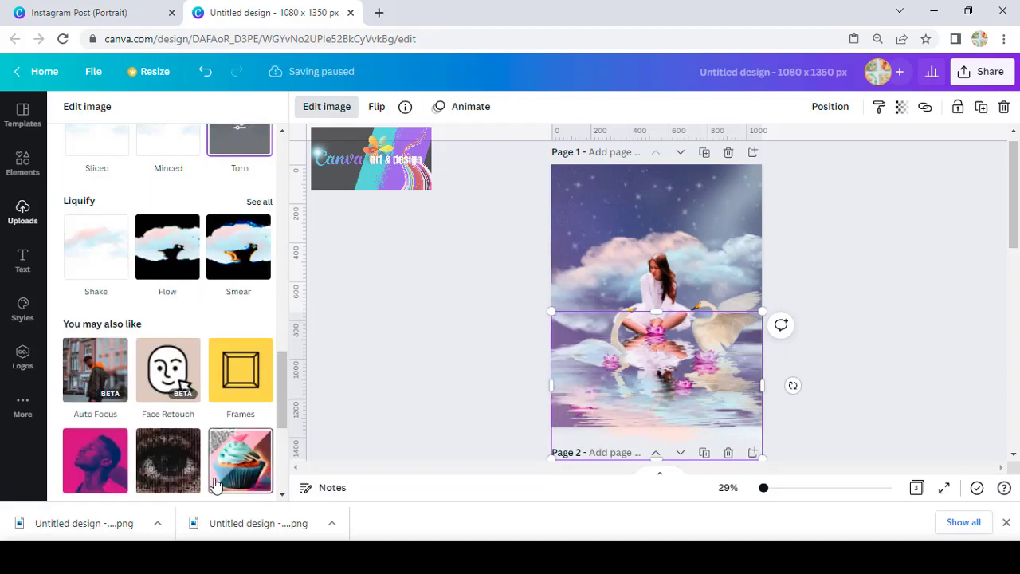
{"action": "left_click", "coordinate": [232, 480]}
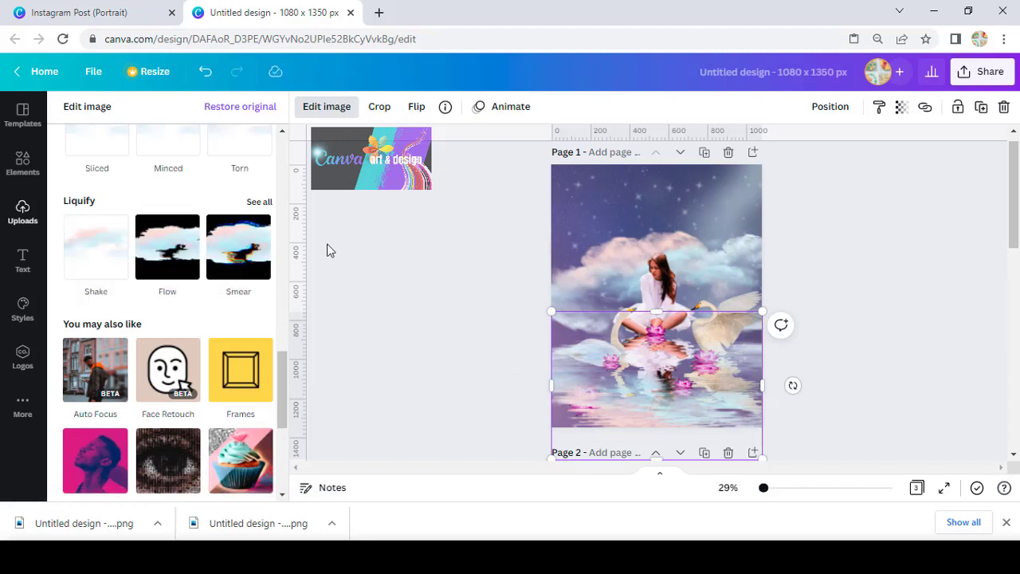
- Apply the Shake liquify effect to the flipped clouds with Thick distort 5.4 and Fine distort 4.3
{"action": "left_click", "coordinate": [95, 253]}
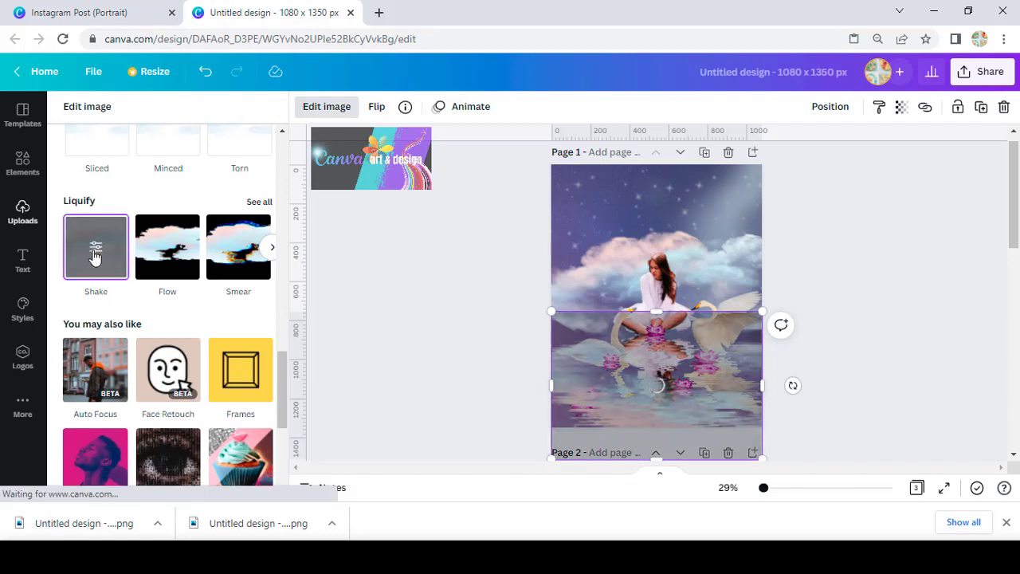
{"action": "left_click", "coordinate": [96, 253]}
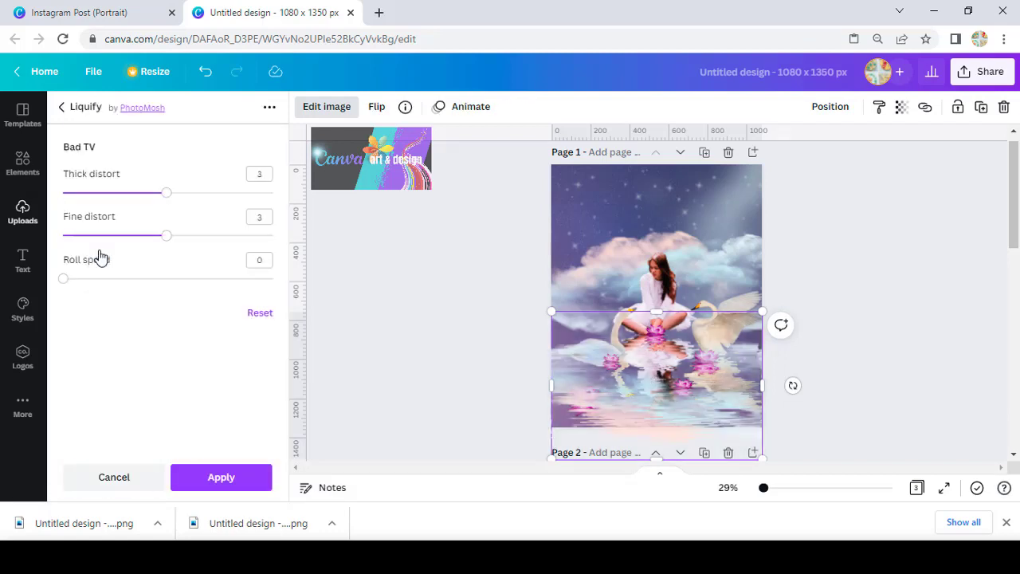
{"action": "left_click_drag", "start_coordinate": [241, 194], "coordinate": [252, 197]}
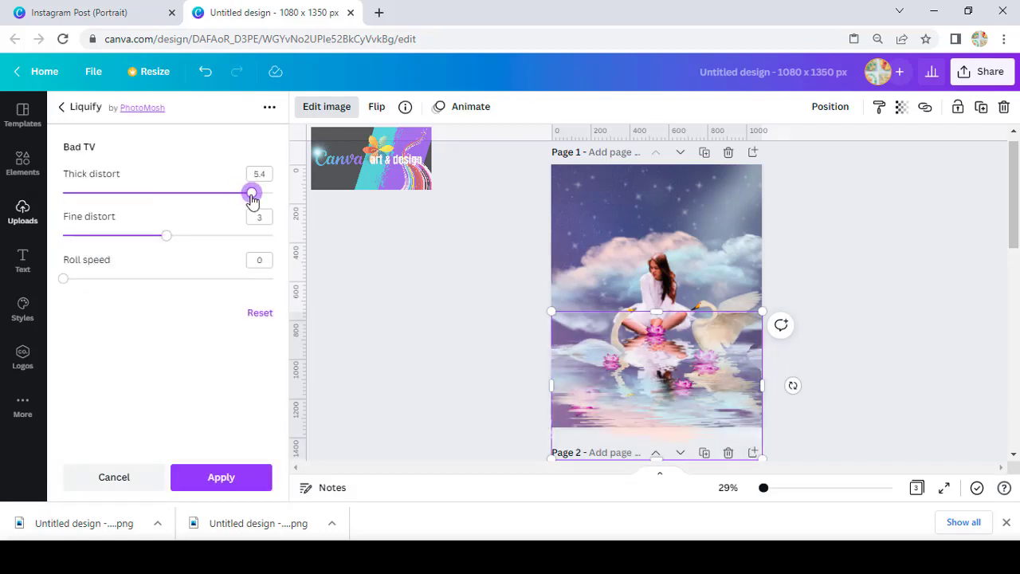
{"action": "left_click", "coordinate": [215, 236]}
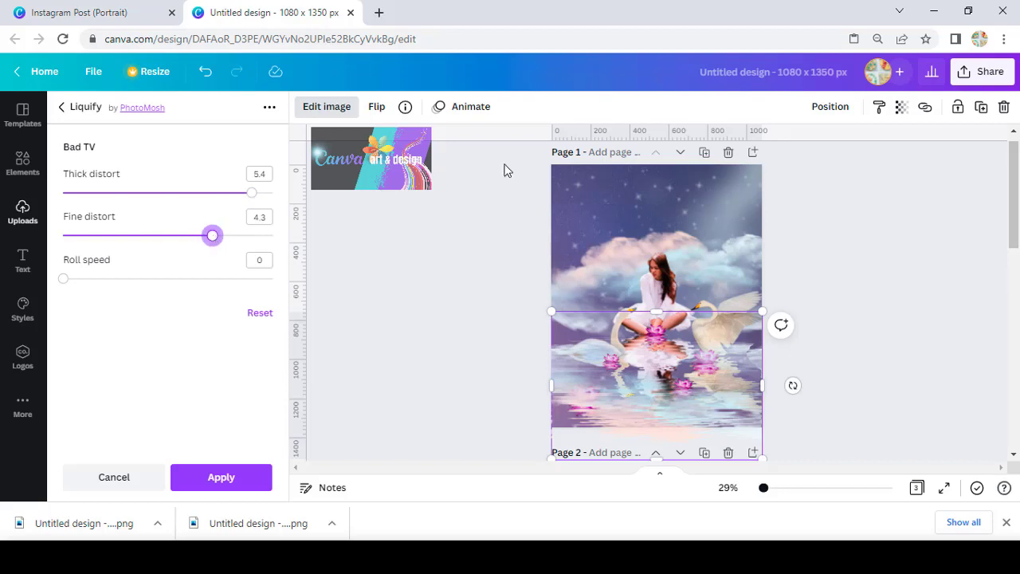
{"action": "left_click", "coordinate": [228, 480]}
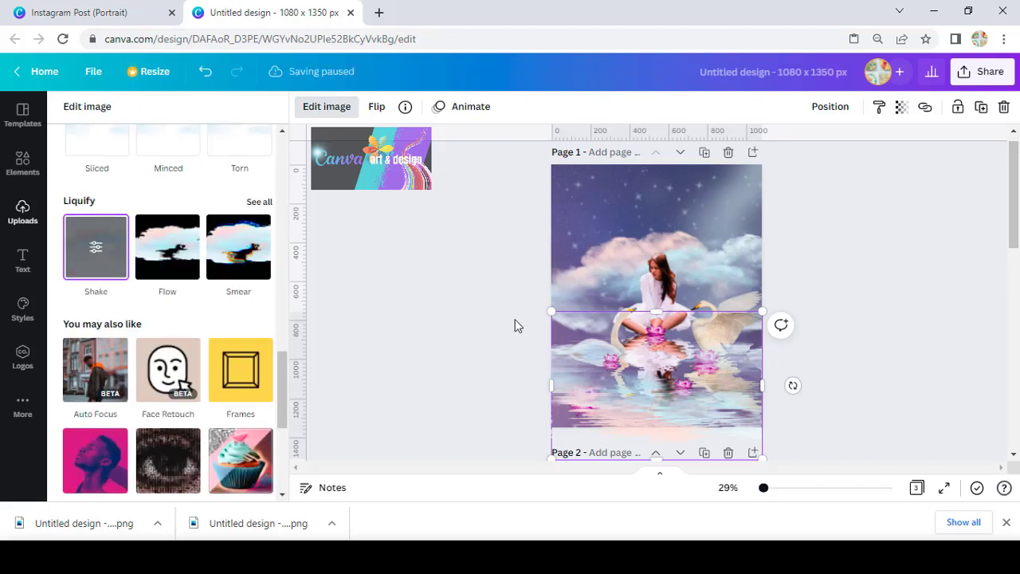
- Set the clouds reflection's transparency to 66, send it to the back and deselect it
{"action": "left_click", "coordinate": [902, 106]}
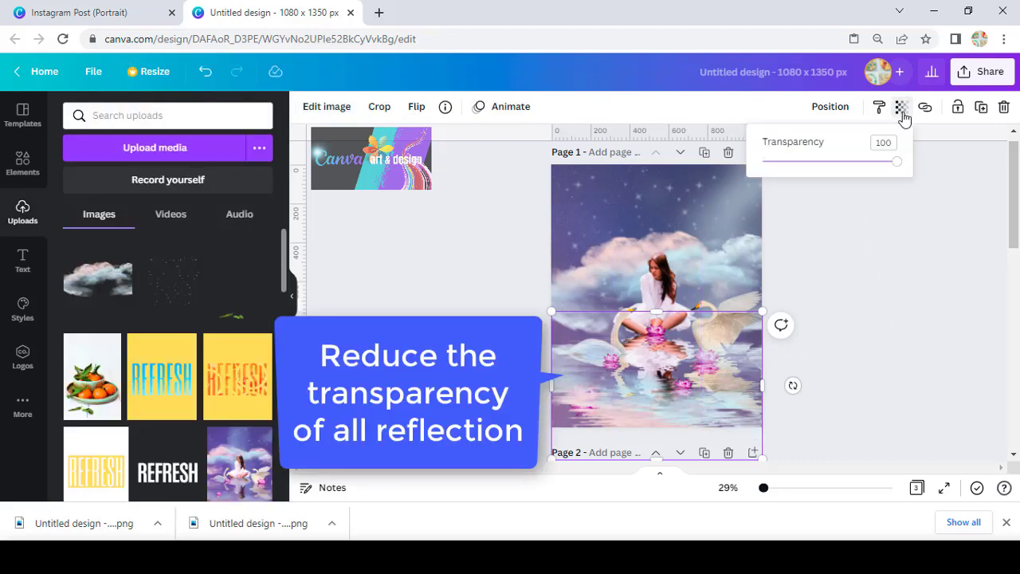
{"action": "left_click", "coordinate": [845, 162]}
{"action": "left_click_drag", "start_coordinate": [845, 165], "coordinate": [851, 168]}
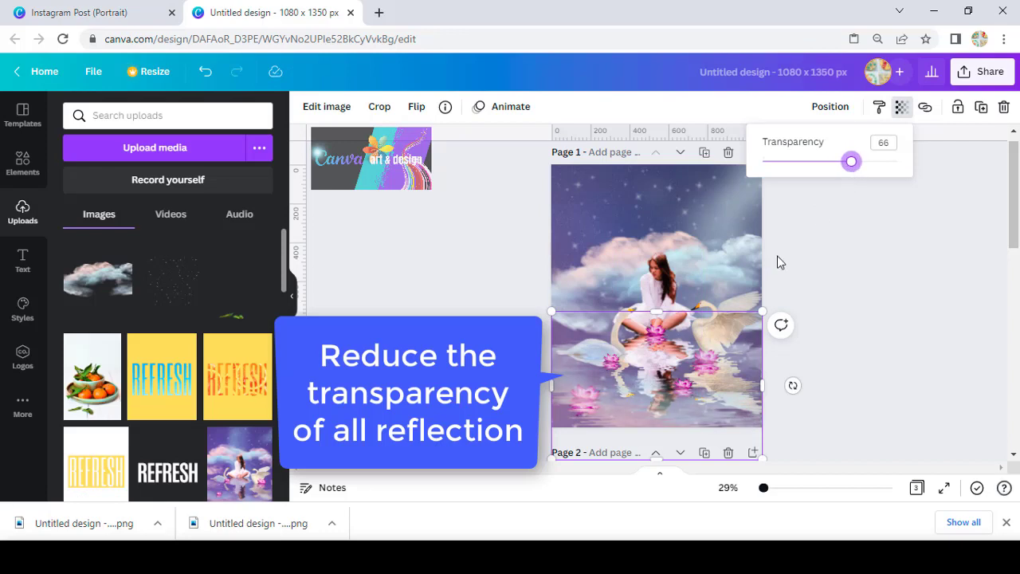
{"action": "right_click", "coordinate": [608, 428]}
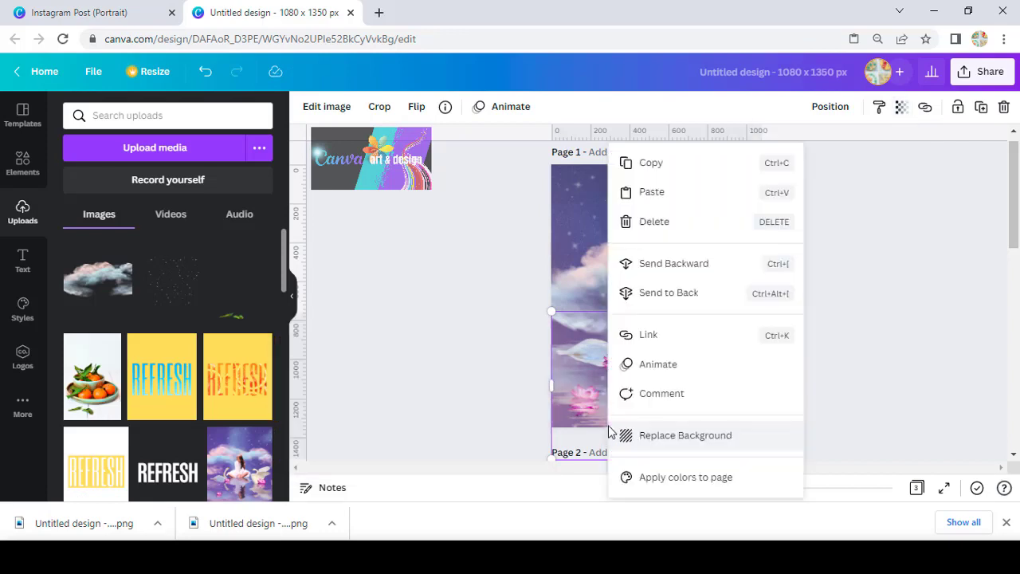
{"action": "left_click", "coordinate": [693, 292]}
{"action": "left_click", "coordinate": [869, 363]}
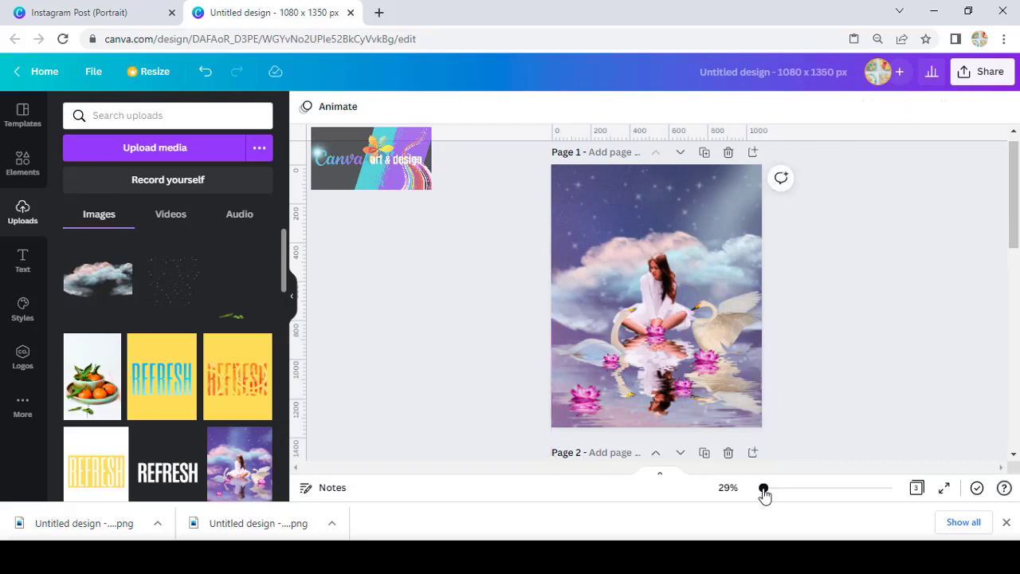
- Lower the transparency value of the sitting girl's reflection to about 70
{"action": "left_click_drag", "start_coordinate": [764, 494], "coordinate": [784, 496]}
{"action": "scroll", "coordinate": [739, 364], "scroll_direction": "down", "scroll_amount": 3}
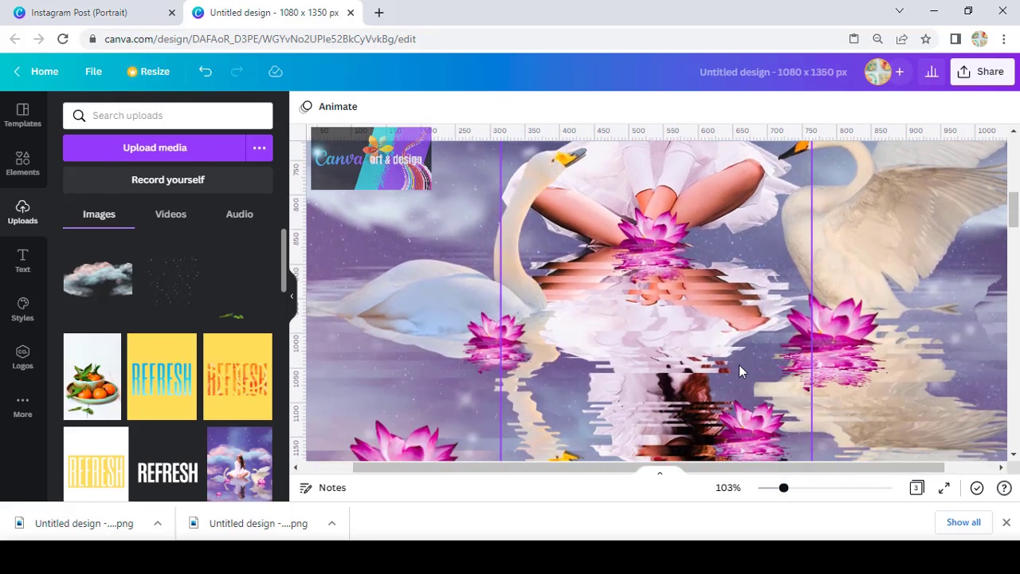
{"action": "scroll", "coordinate": [739, 365], "scroll_direction": "down", "scroll_amount": 2}
{"action": "scroll", "coordinate": [739, 366], "scroll_direction": "up", "scroll_amount": 1}
{"action": "left_click", "coordinate": [707, 311]}
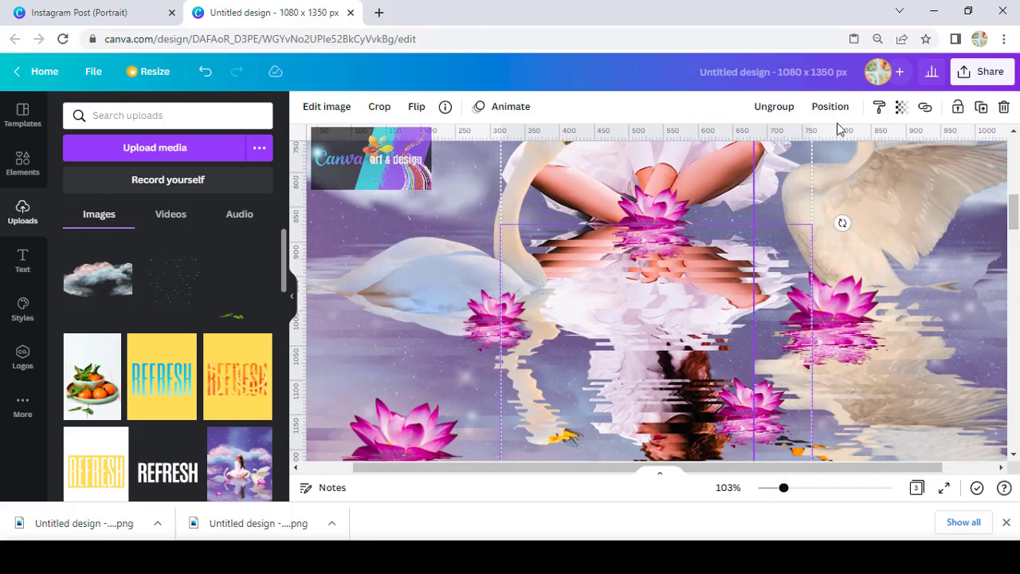
{"action": "left_click", "coordinate": [902, 106]}
{"action": "left_click_drag", "start_coordinate": [865, 159], "coordinate": [847, 168]}
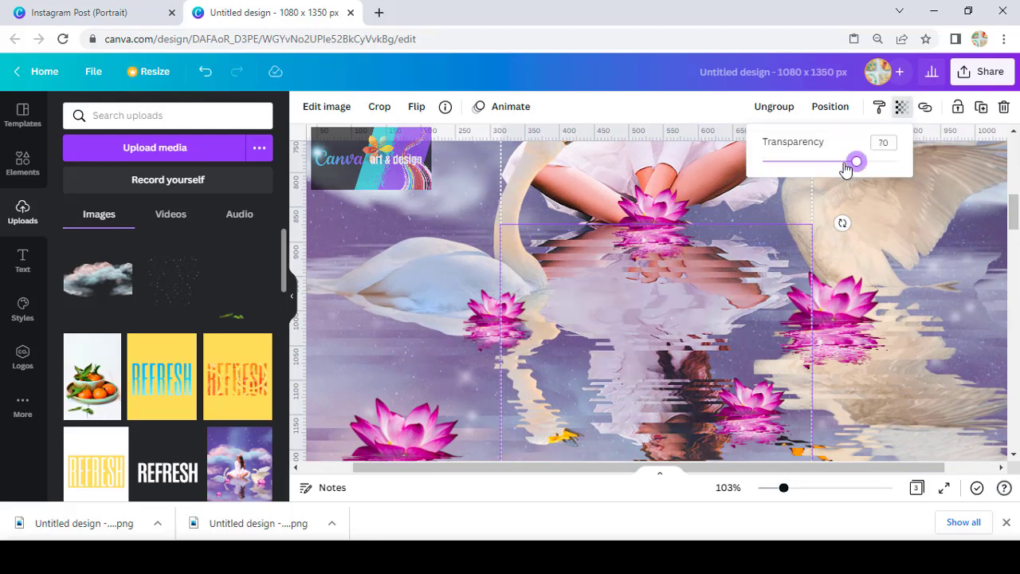
- Set the transparency of the left swan's reflection to 67
{"action": "left_click", "coordinate": [533, 426]}
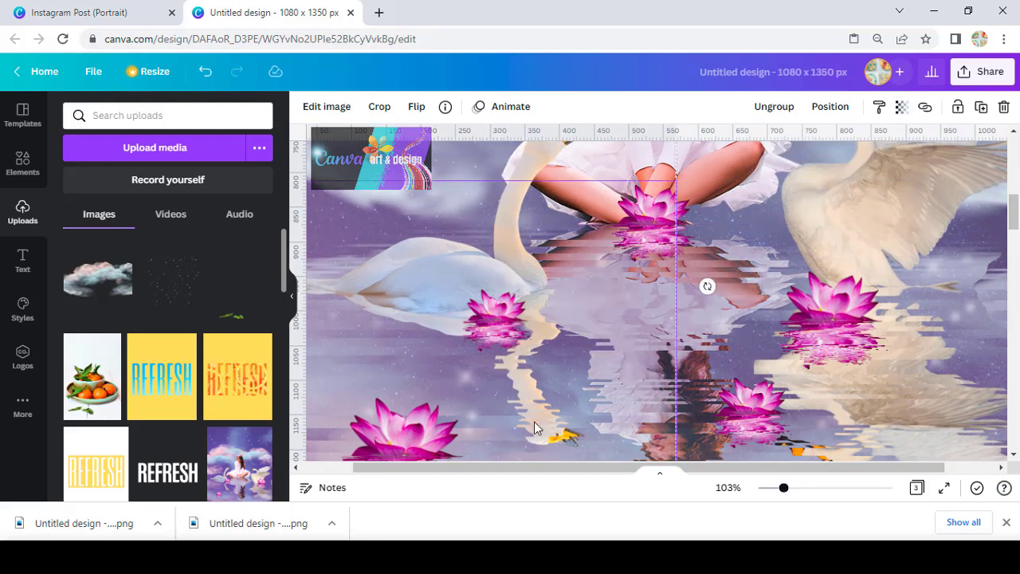
{"action": "left_click", "coordinate": [902, 106]}
{"action": "left_click_drag", "start_coordinate": [861, 165], "coordinate": [853, 163]}
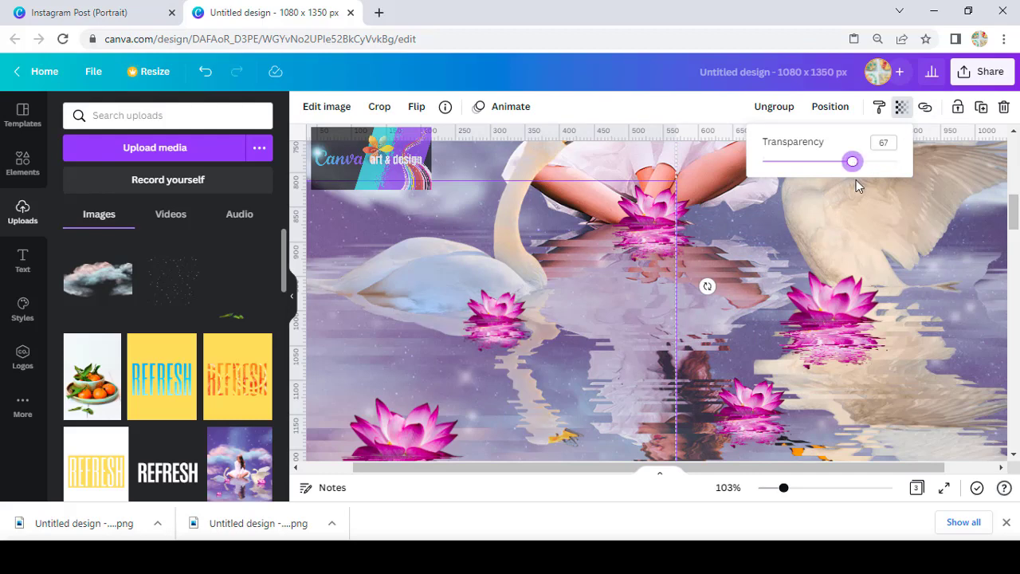
- Set the transparency of the right swan's reflection to 71 and deselect it
{"action": "scroll", "coordinate": [852, 285], "scroll_direction": "down", "scroll_amount": 3}
{"action": "left_click", "coordinate": [930, 255]}
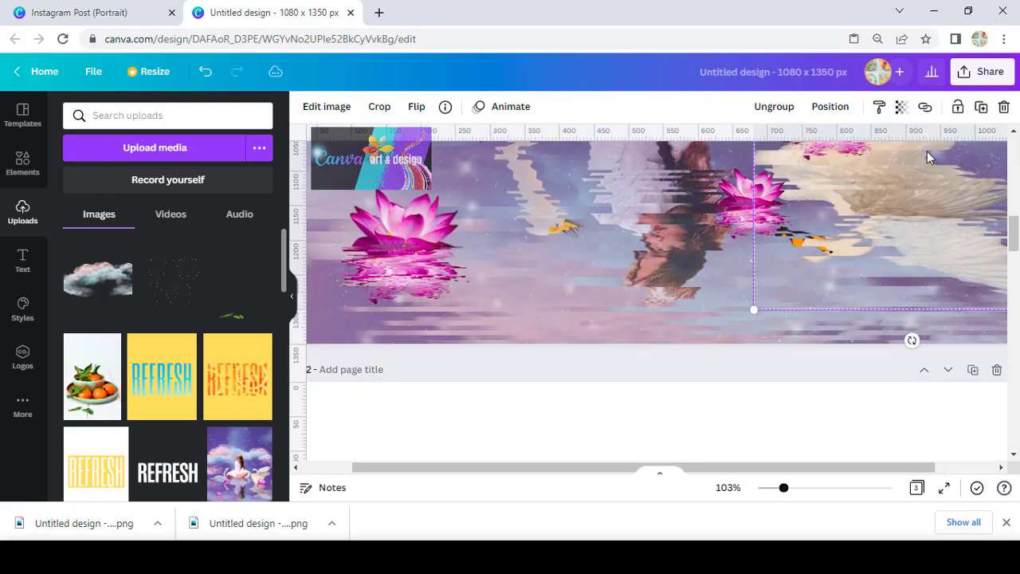
{"action": "left_click", "coordinate": [904, 109]}
{"action": "left_click", "coordinate": [858, 162]}
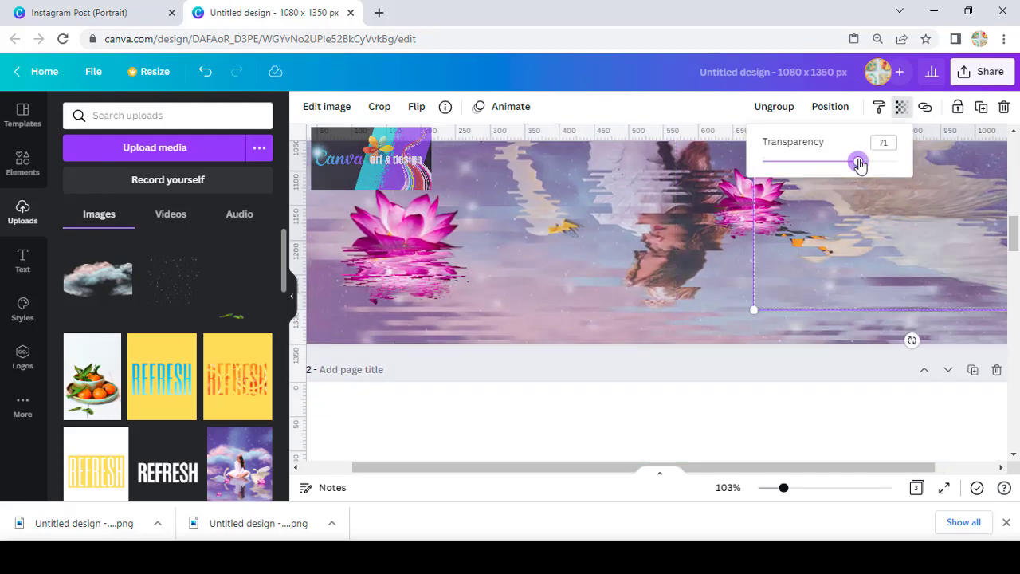
{"action": "left_click", "coordinate": [771, 489]}
{"action": "scroll", "coordinate": [763, 391], "scroll_direction": "up", "scroll_amount": 5}
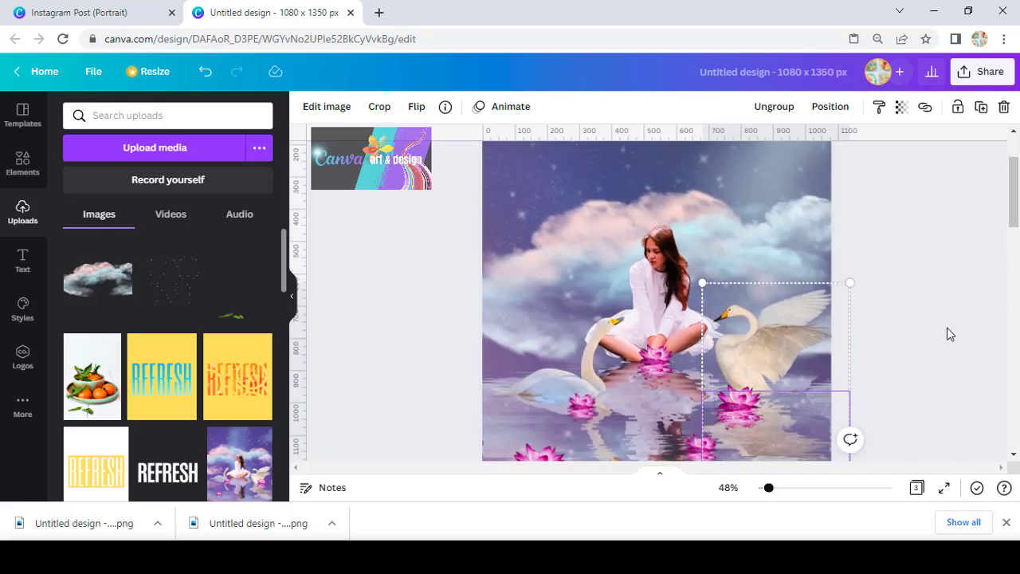
{"action": "left_click", "coordinate": [949, 333]}
{"action": "left_click_drag", "start_coordinate": [770, 493], "coordinate": [767, 495]}
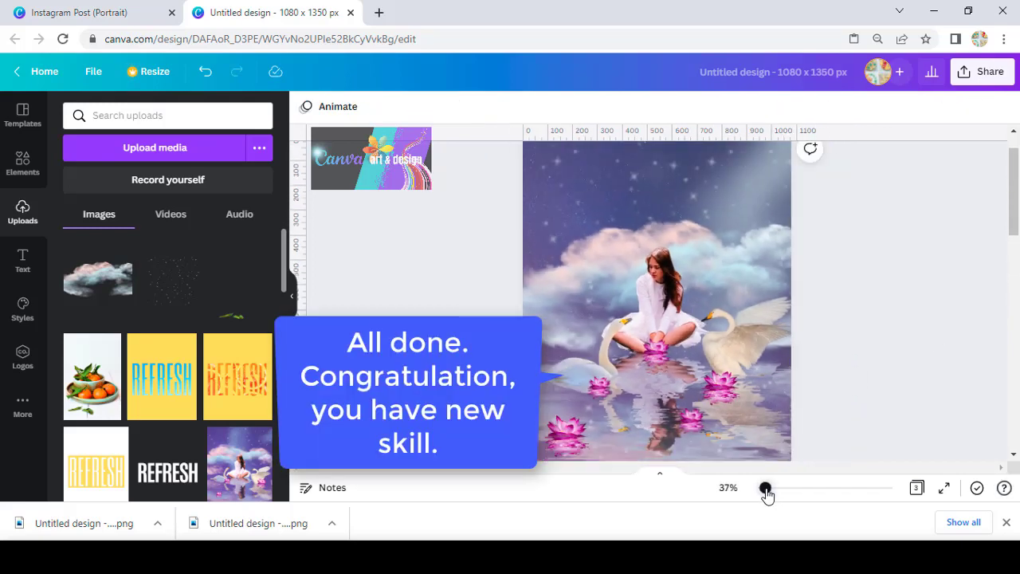